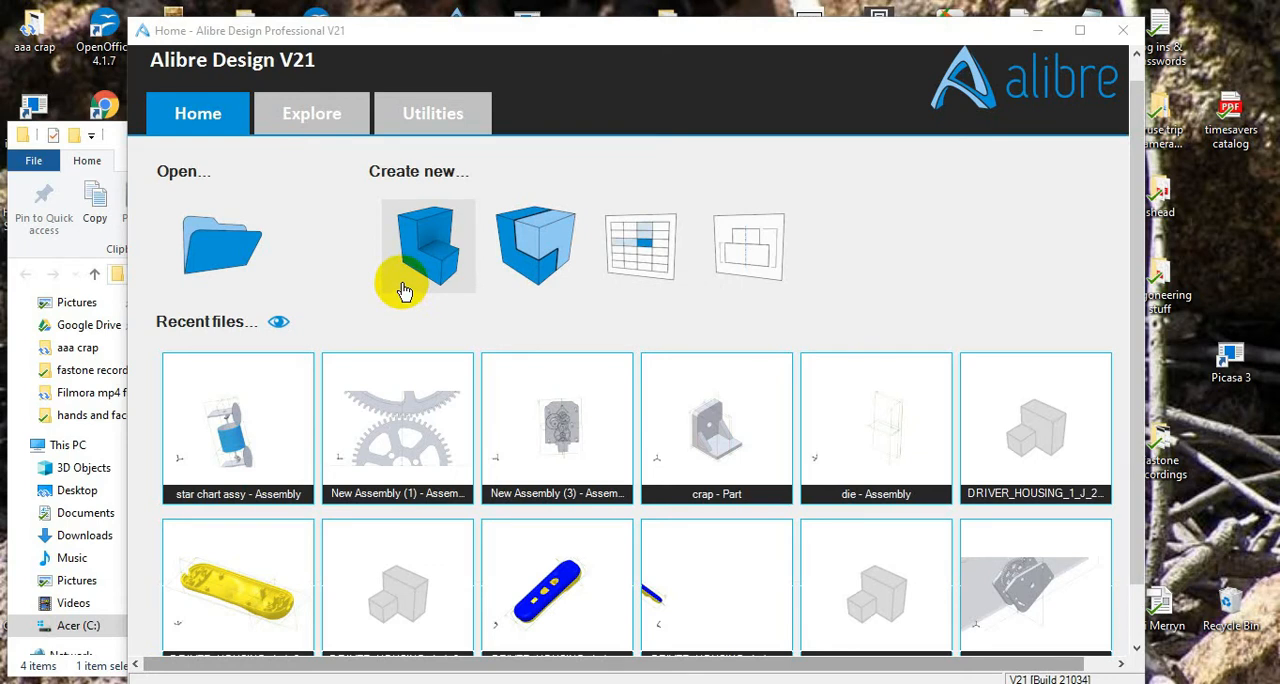
Step: Create a new part
{"action": "left_click", "coordinate": [425, 253]}
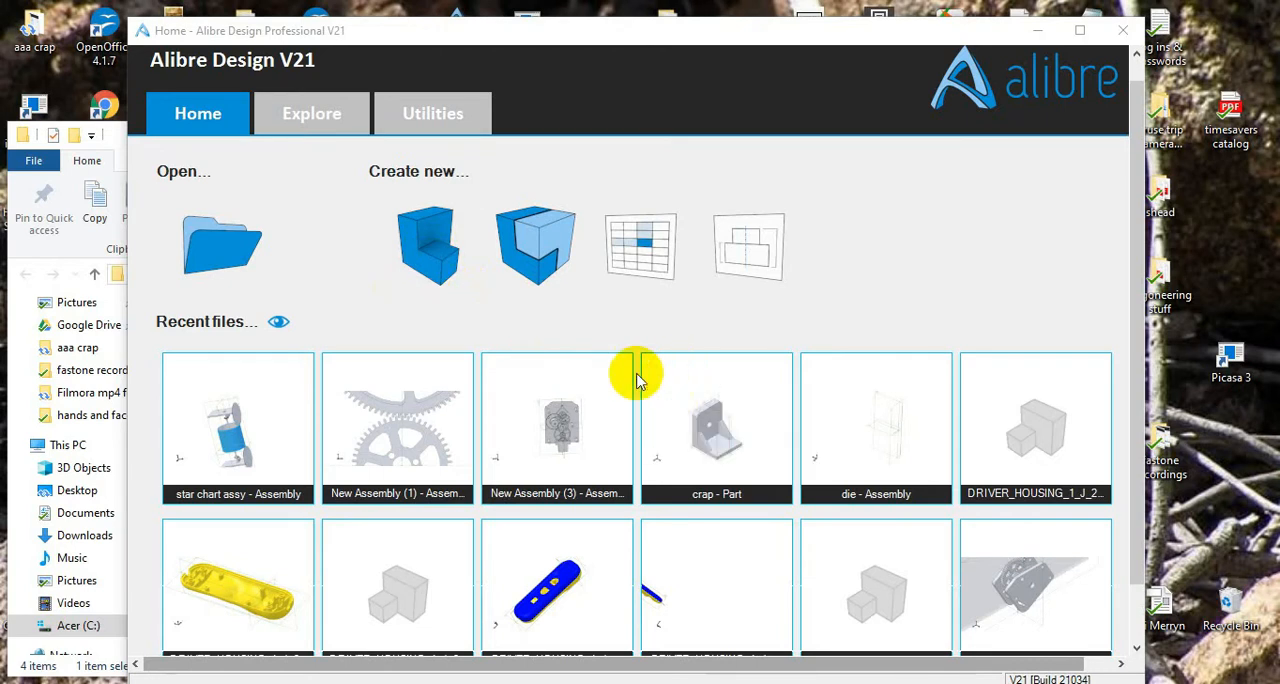
{"action": "left_click", "coordinate": [432, 278]}
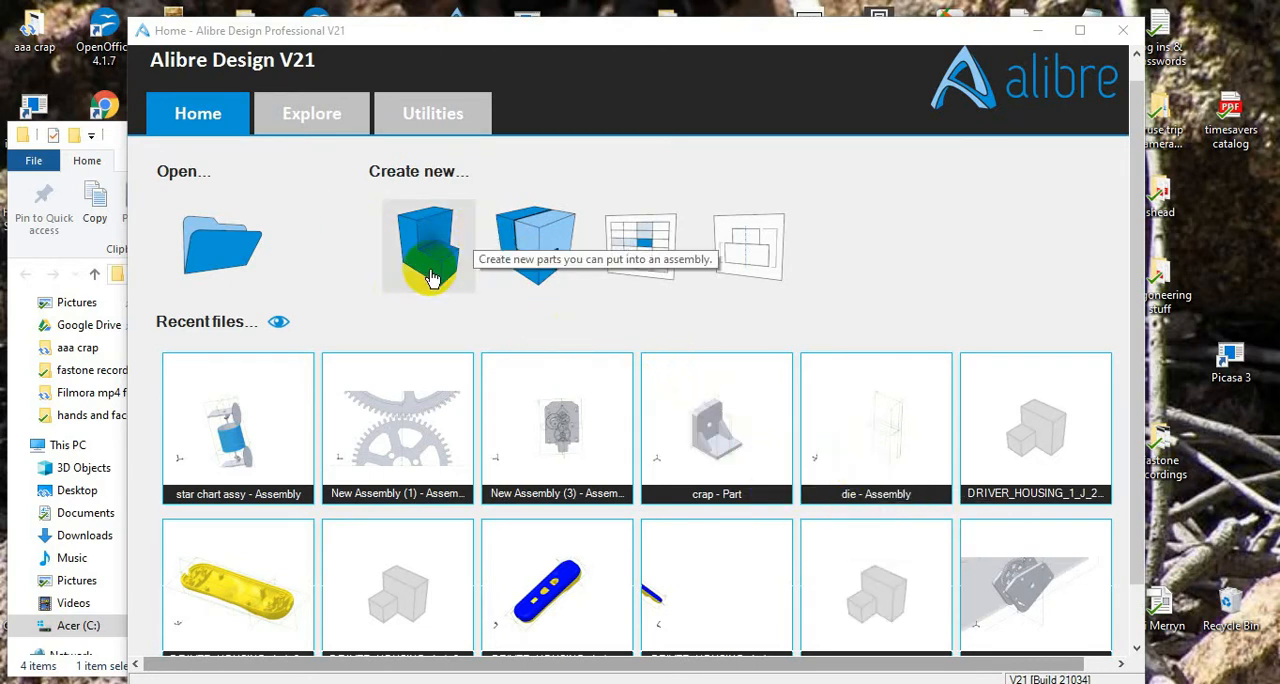
{"action": "left_click", "coordinate": [416, 252]}
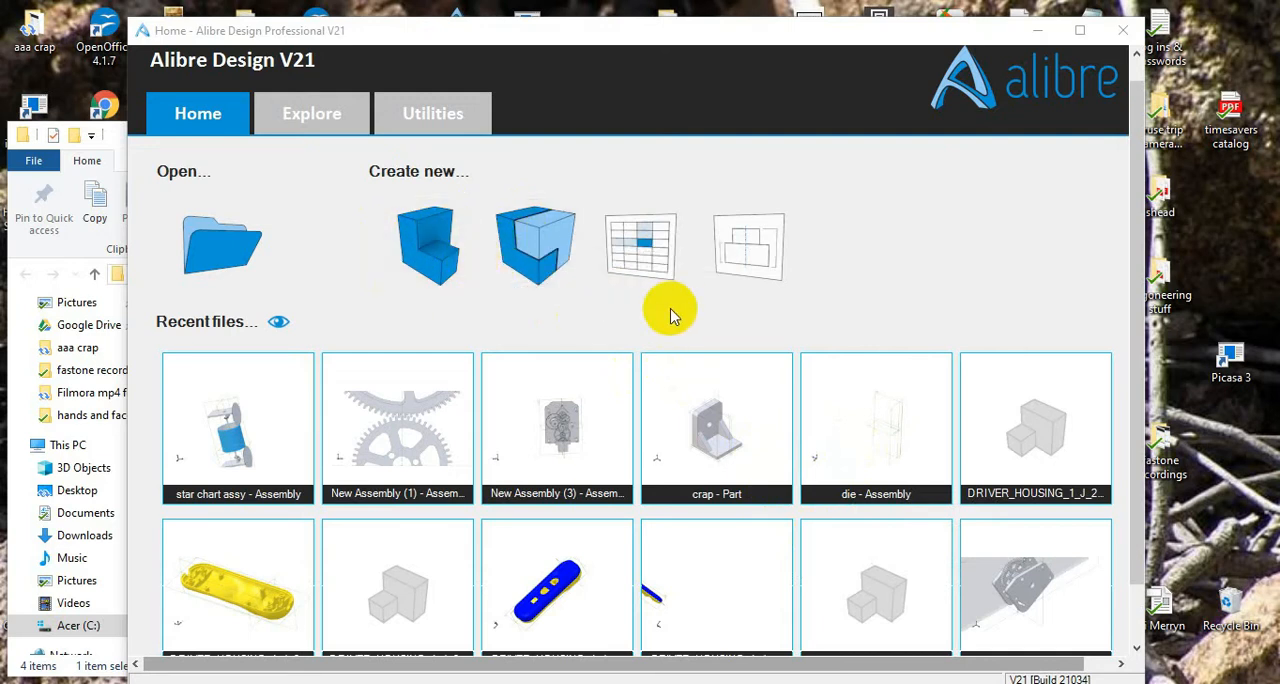
{"action": "left_click", "coordinate": [440, 270]}
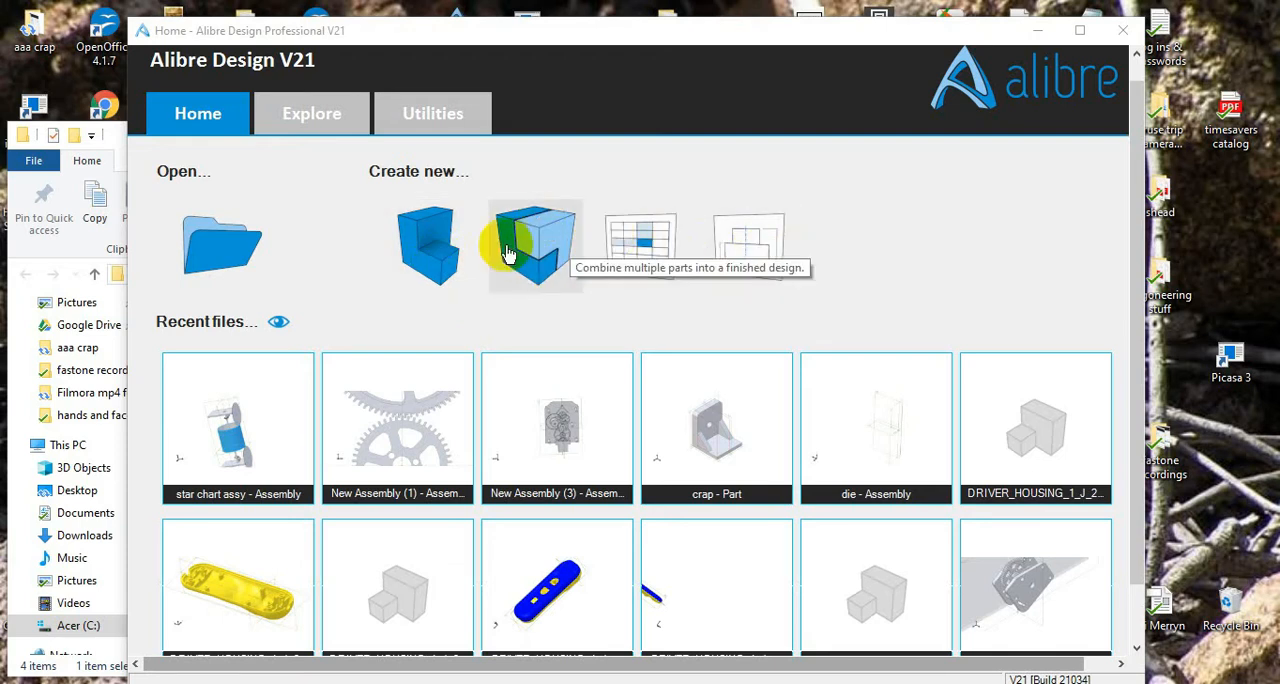
{"action": "left_click", "coordinate": [426, 258]}
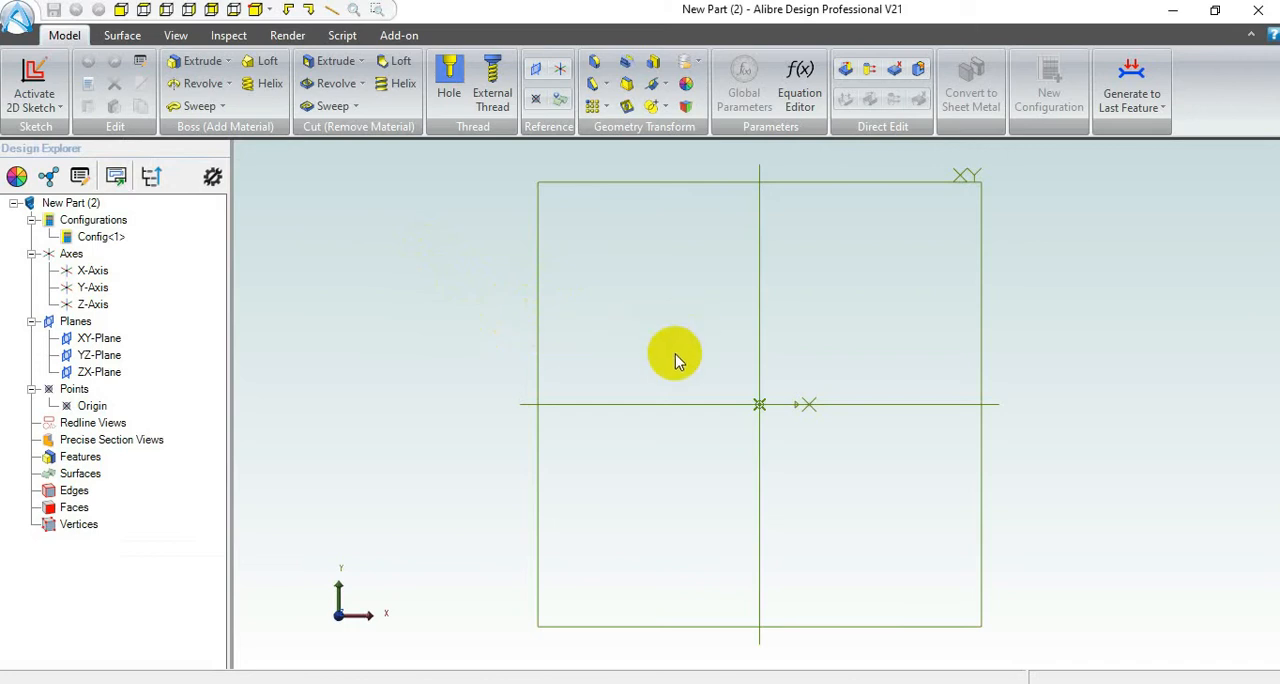
Step: Configure the part's length display units to Millimeters with a precision of 2 in the file properties
{"action": "left_click", "coordinate": [17, 21]}
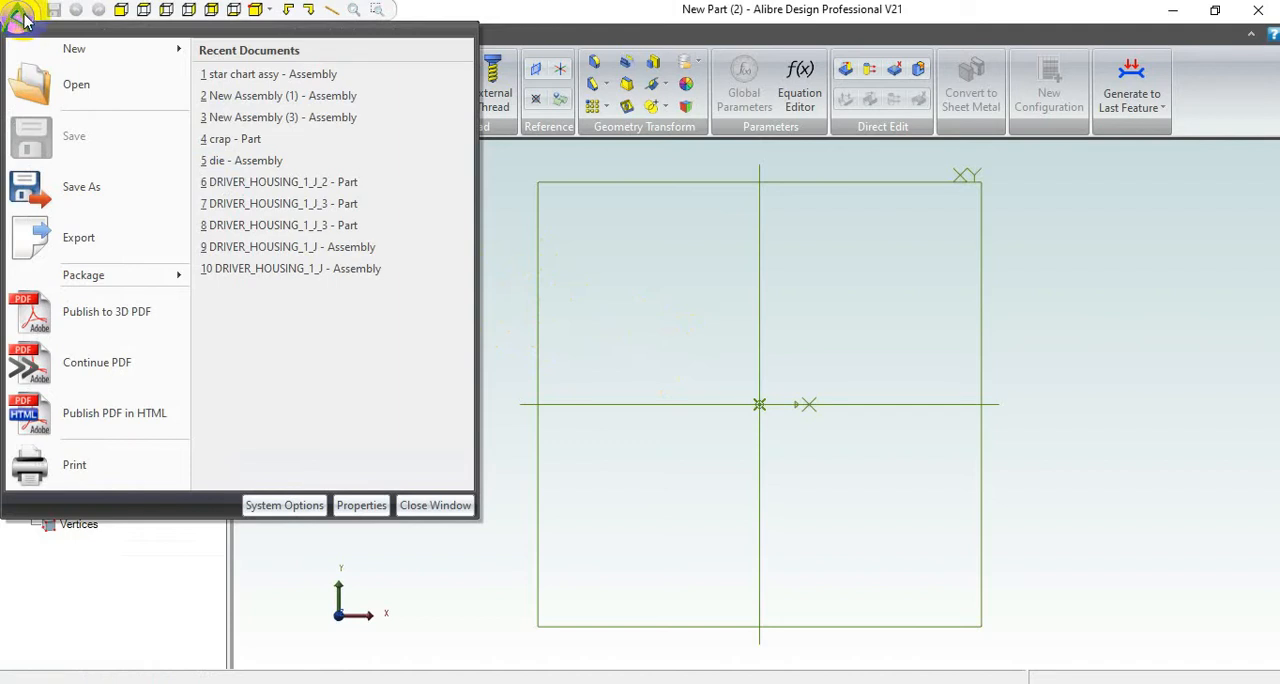
{"action": "left_click", "coordinate": [356, 508]}
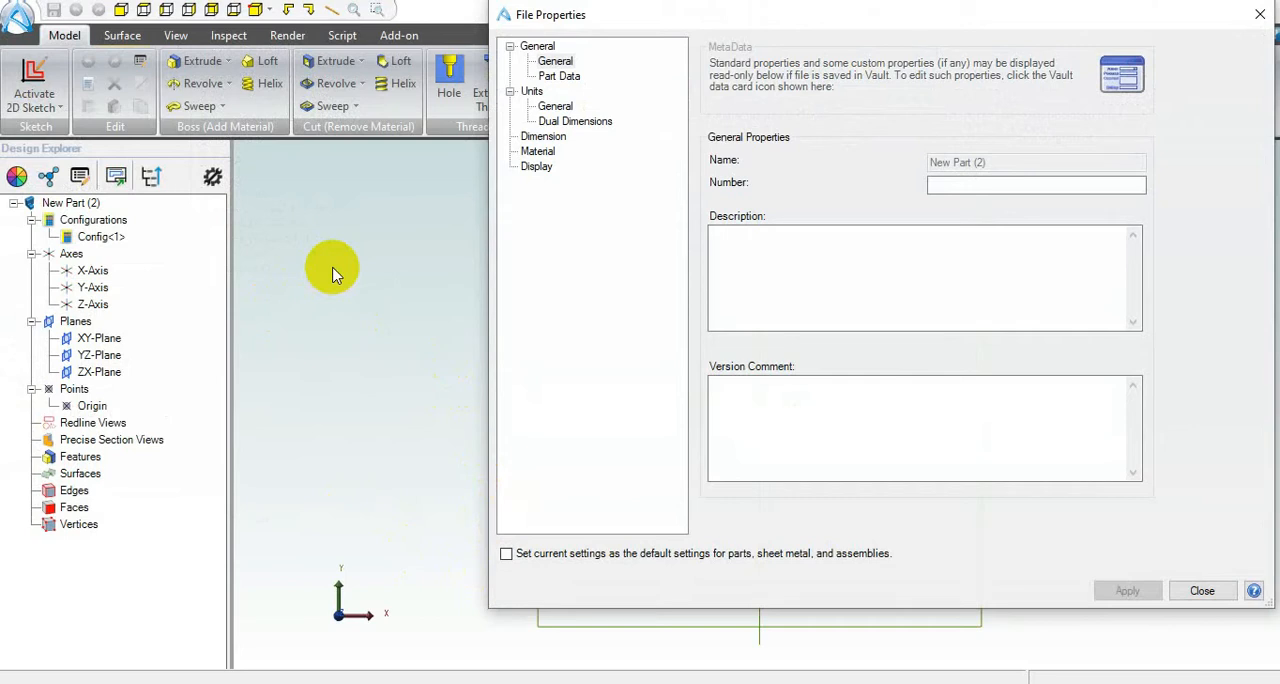
{"action": "left_click", "coordinate": [556, 107]}
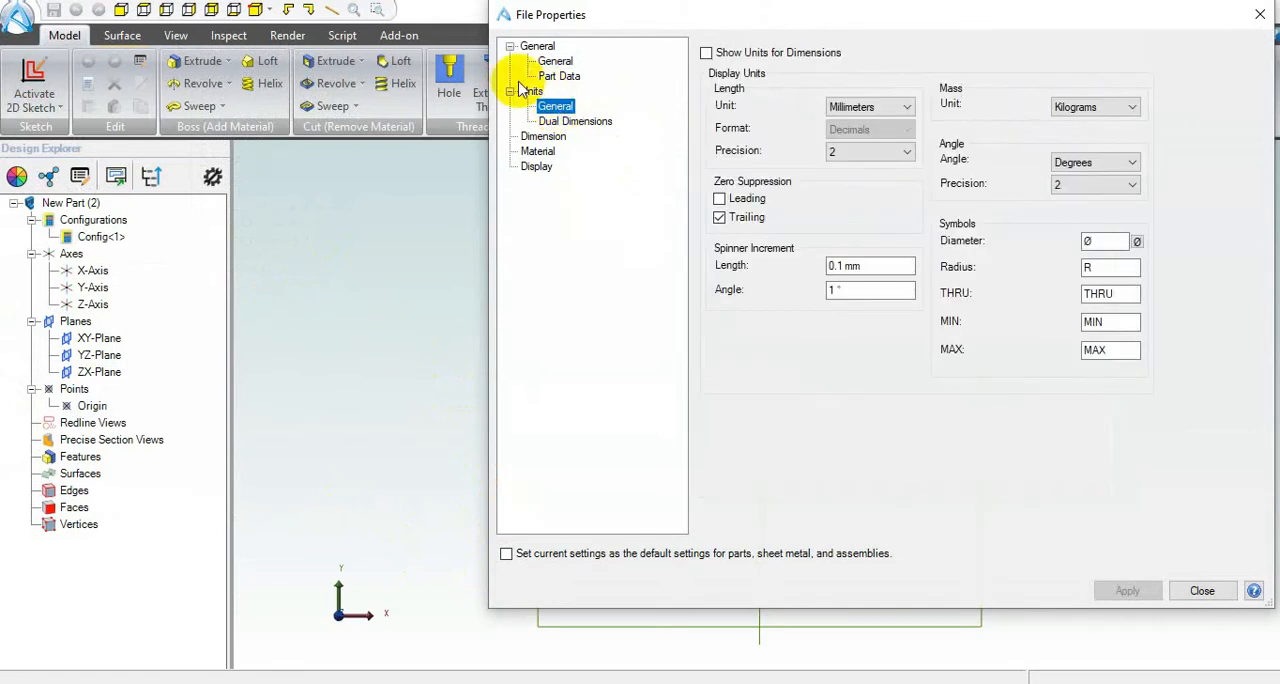
{"action": "left_click", "coordinate": [908, 110]}
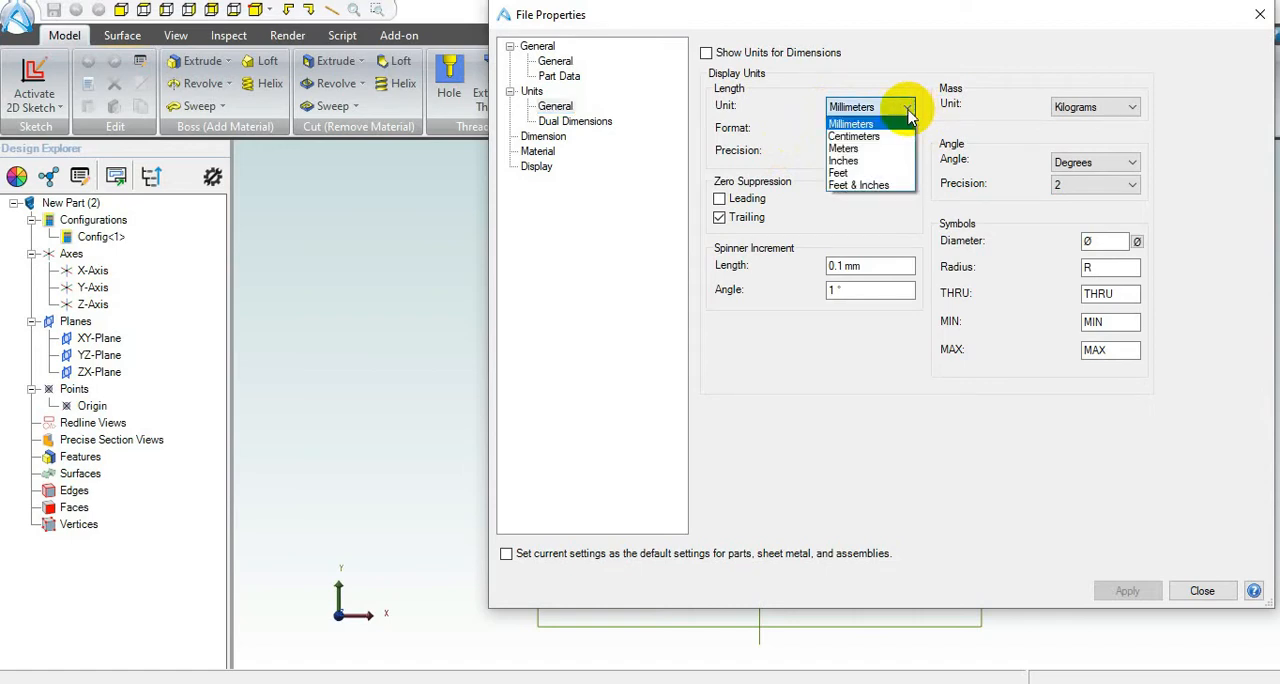
{"action": "left_click", "coordinate": [872, 126]}
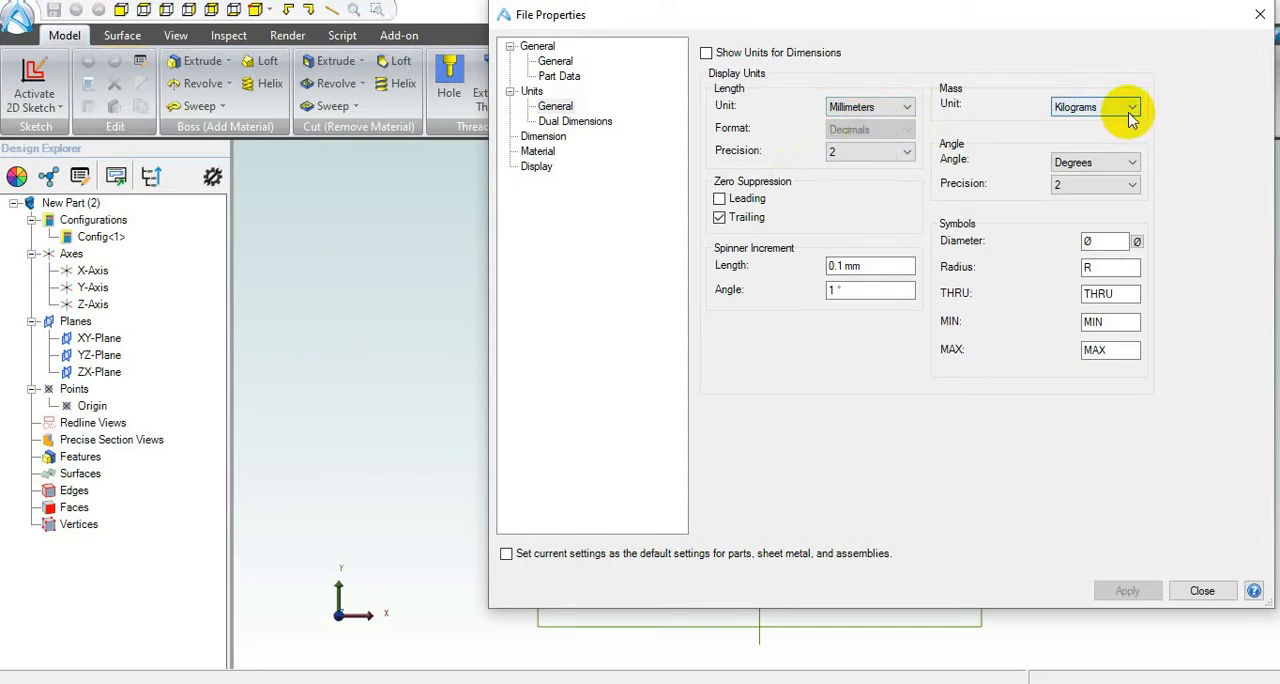
{"action": "left_click", "coordinate": [837, 155]}
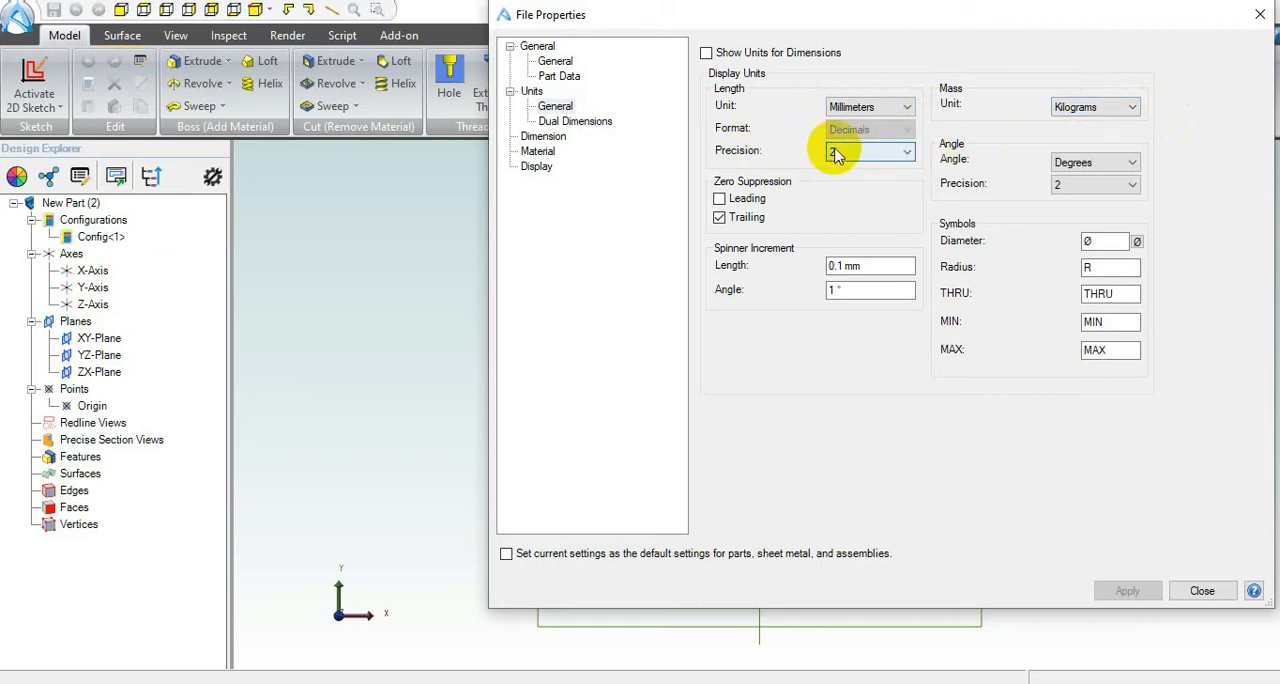
{"action": "left_click", "coordinate": [909, 153]}
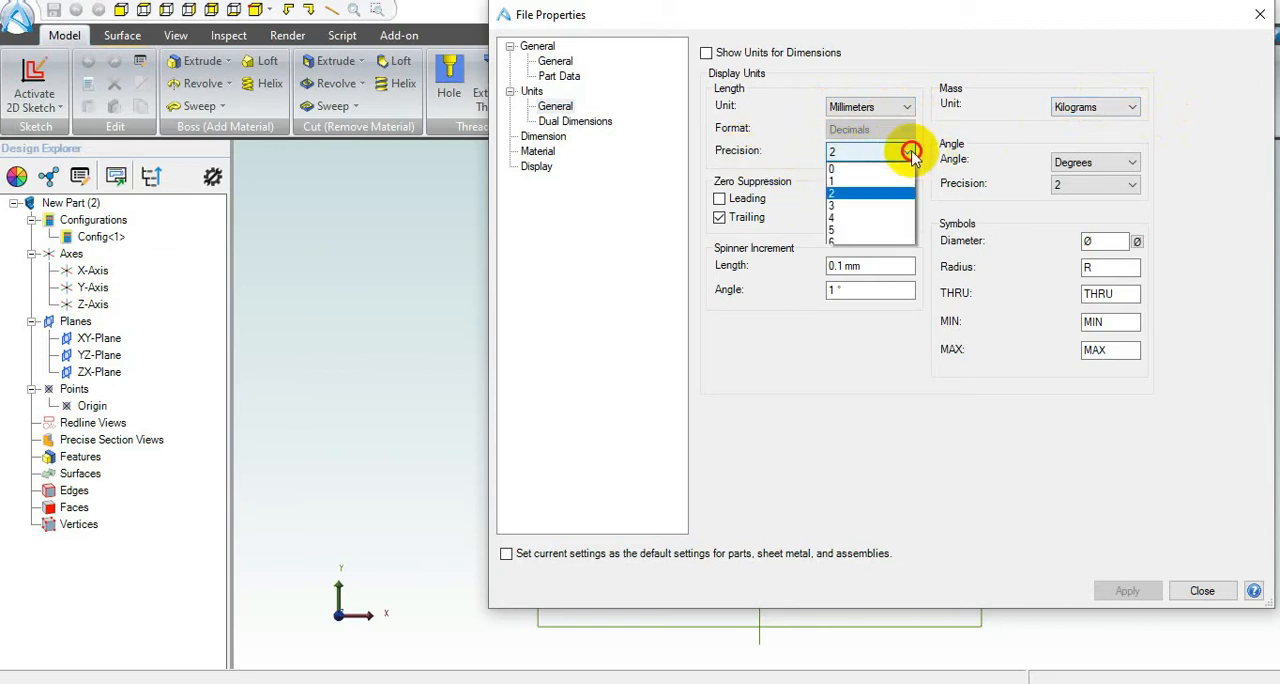
{"action": "left_click", "coordinate": [865, 193]}
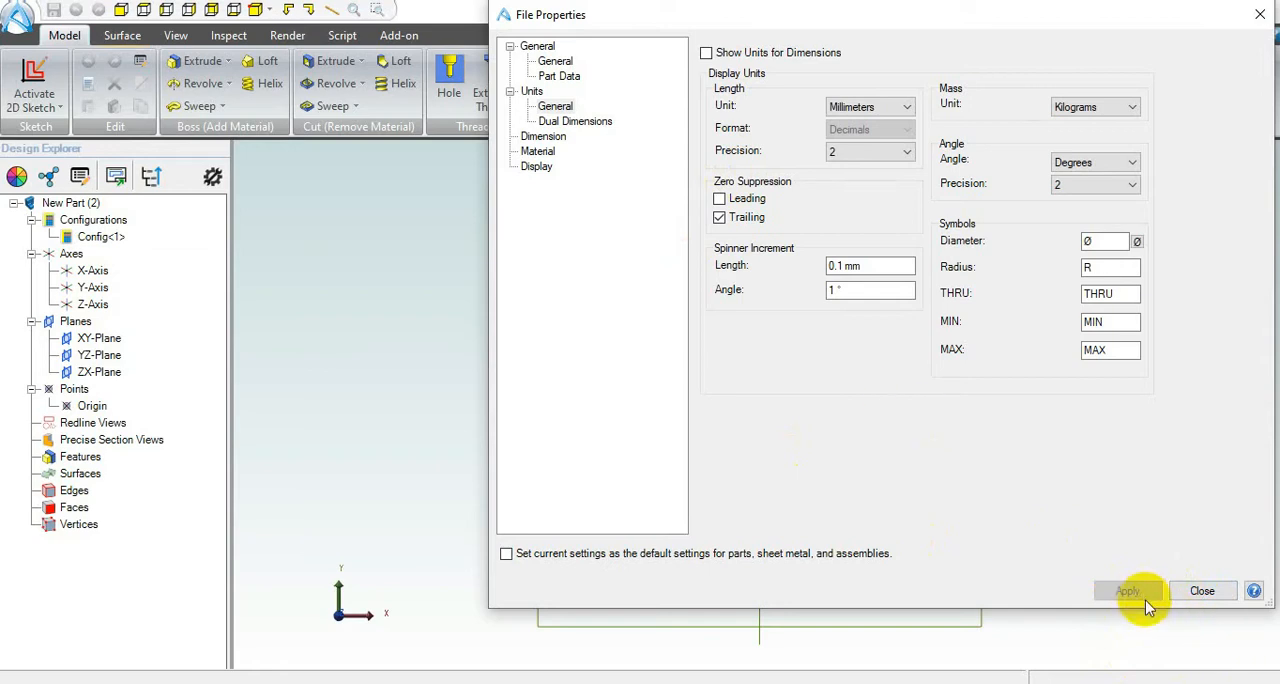
{"action": "left_click", "coordinate": [1200, 594]}
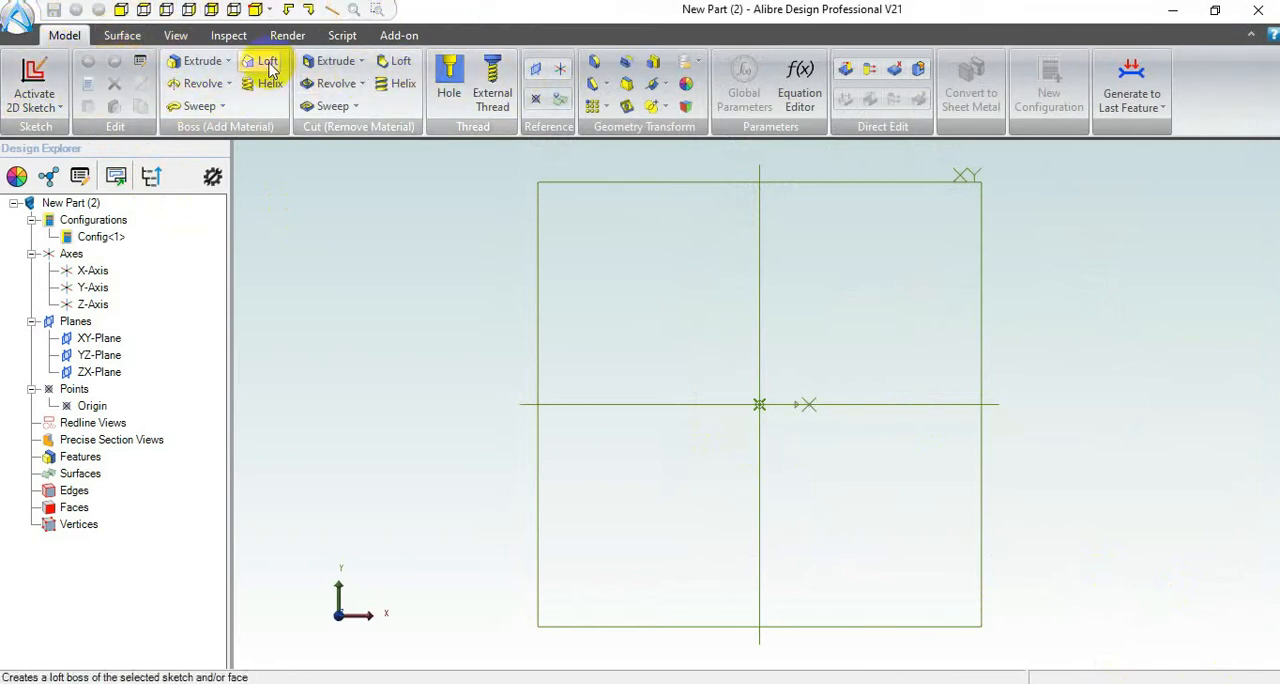
Step: Review the available command sets for surfaces, view, inspection, rendering, scripting and add-ons, ending back at the modelling commands
{"action": "left_click", "coordinate": [120, 36]}
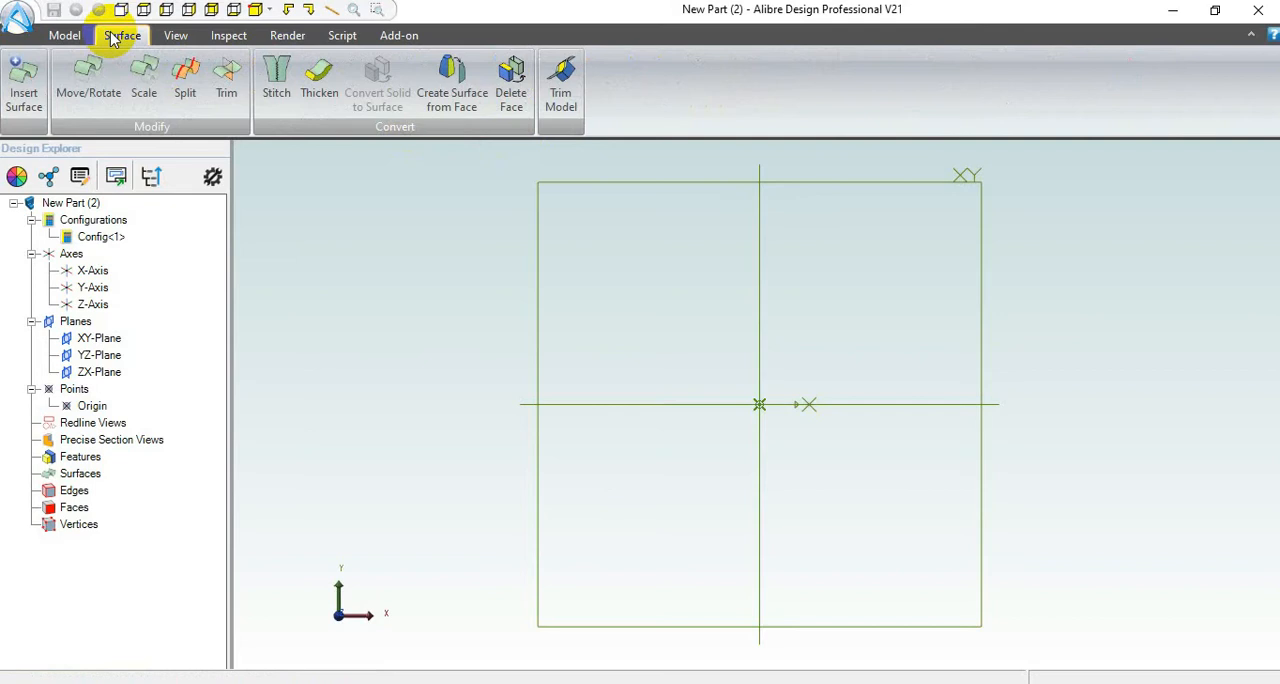
{"action": "left_click", "coordinate": [176, 40]}
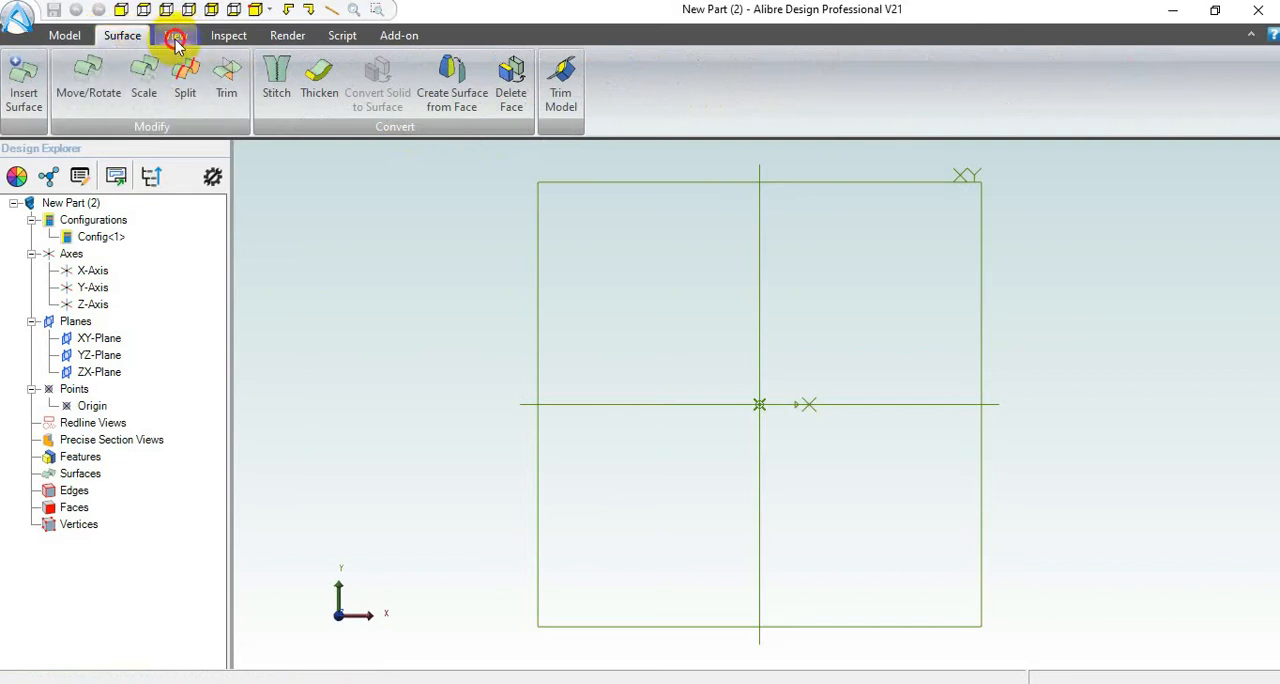
{"action": "left_click", "coordinate": [178, 40]}
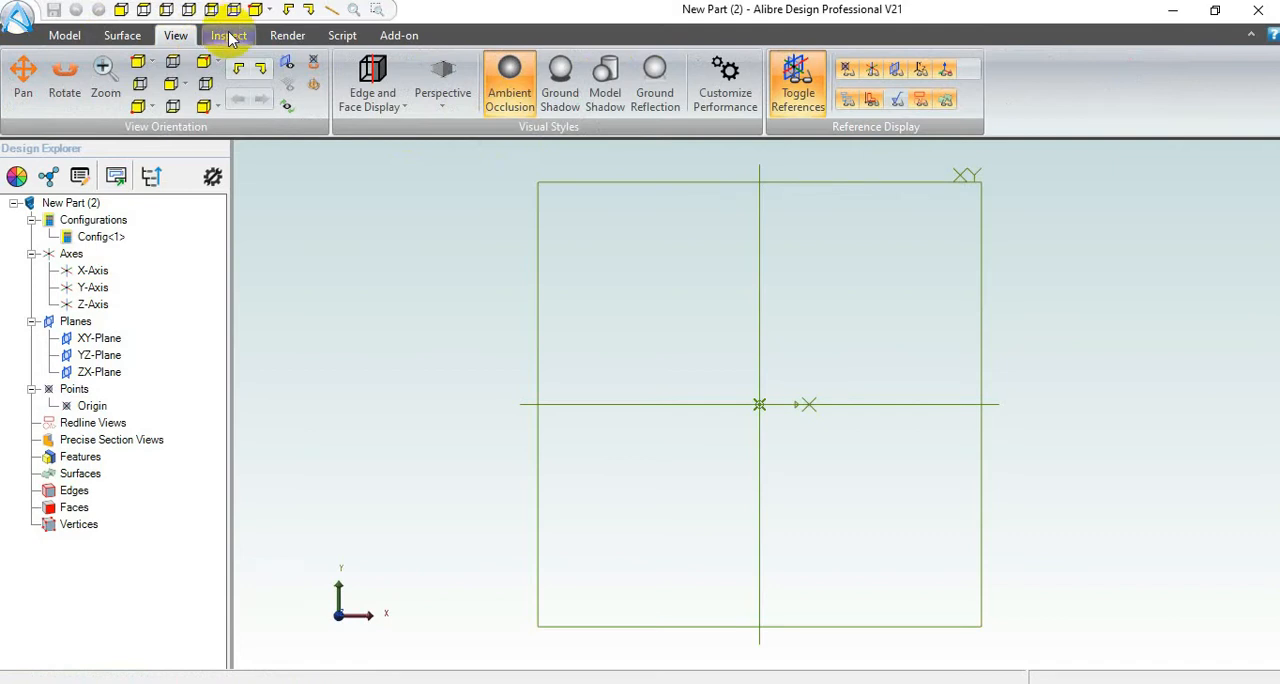
{"action": "left_click", "coordinate": [229, 36]}
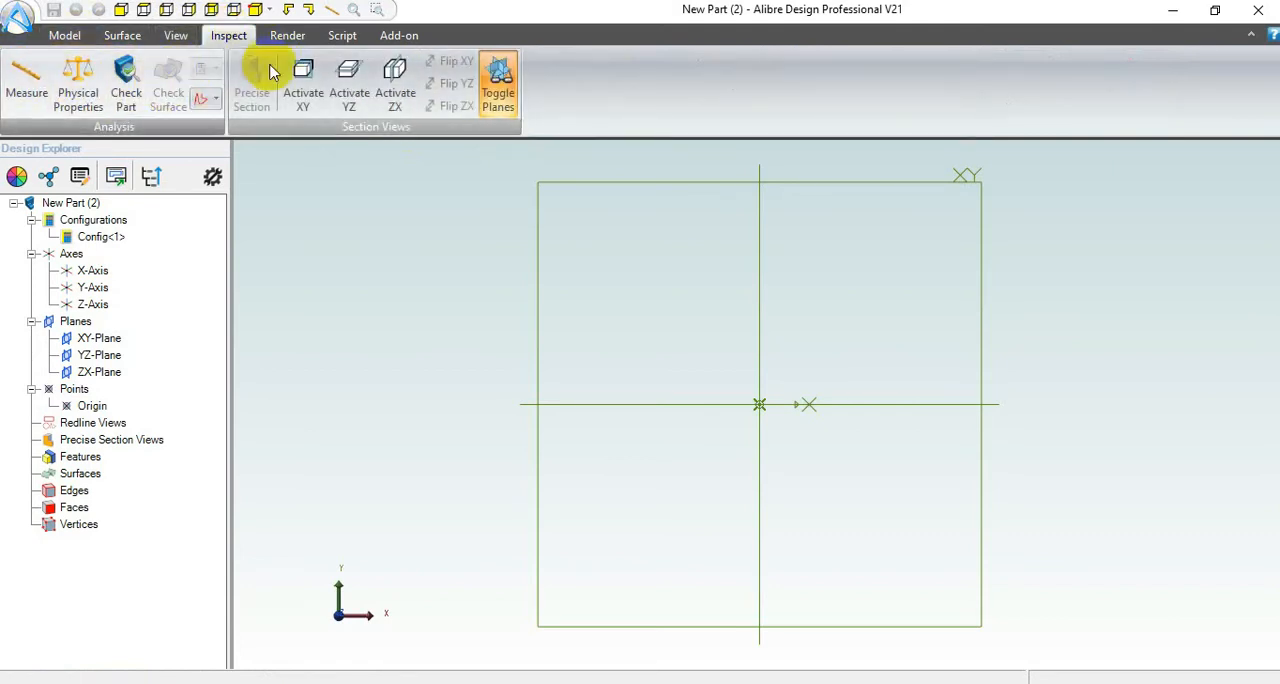
{"action": "left_click", "coordinate": [287, 36]}
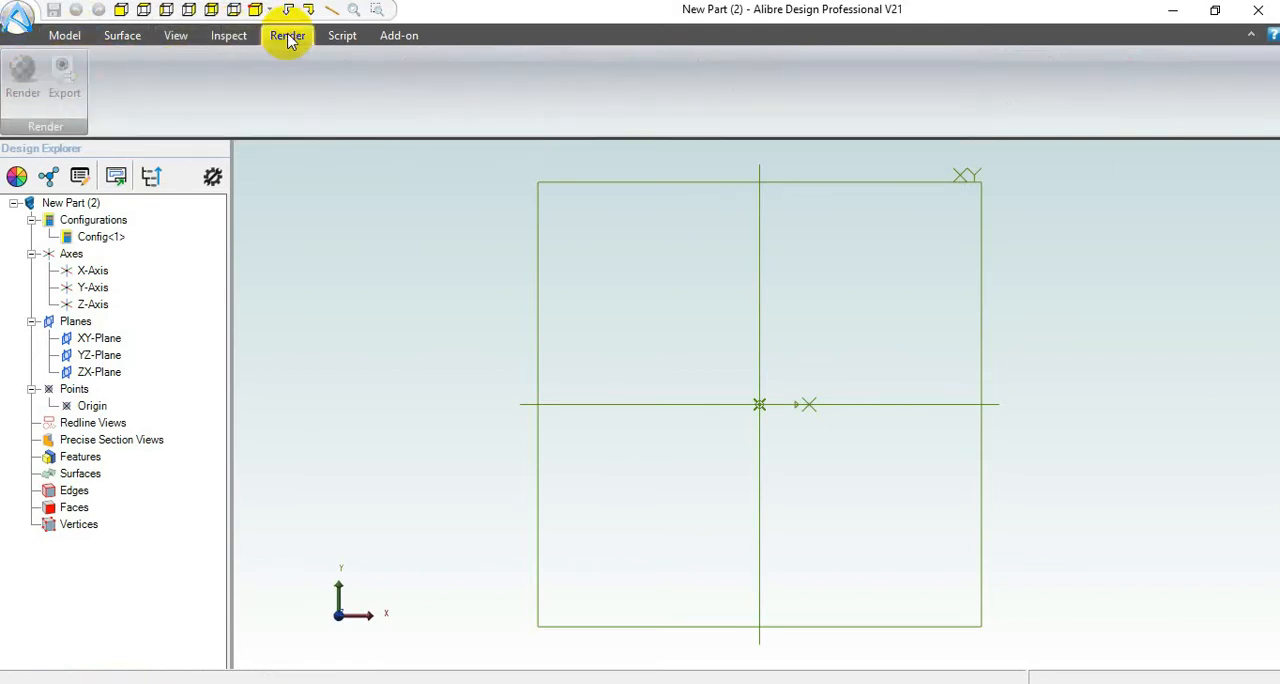
{"action": "left_click", "coordinate": [343, 36]}
{"action": "left_click", "coordinate": [396, 36]}
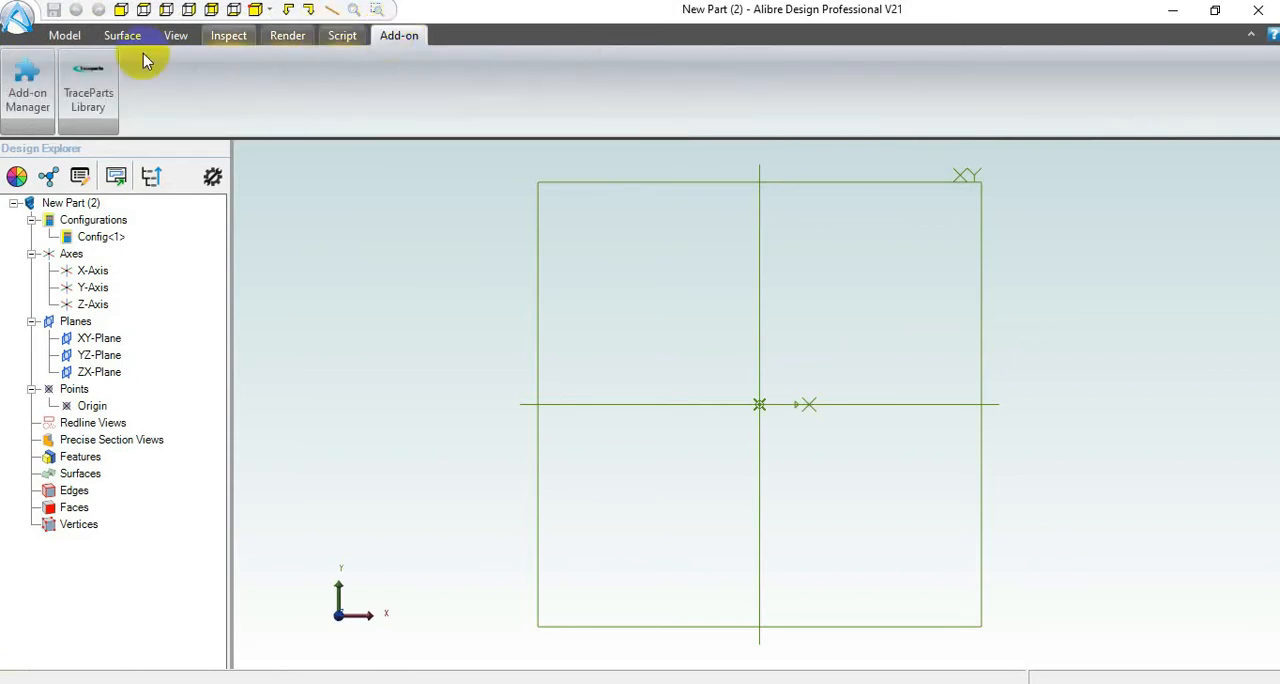
{"action": "left_click", "coordinate": [65, 38]}
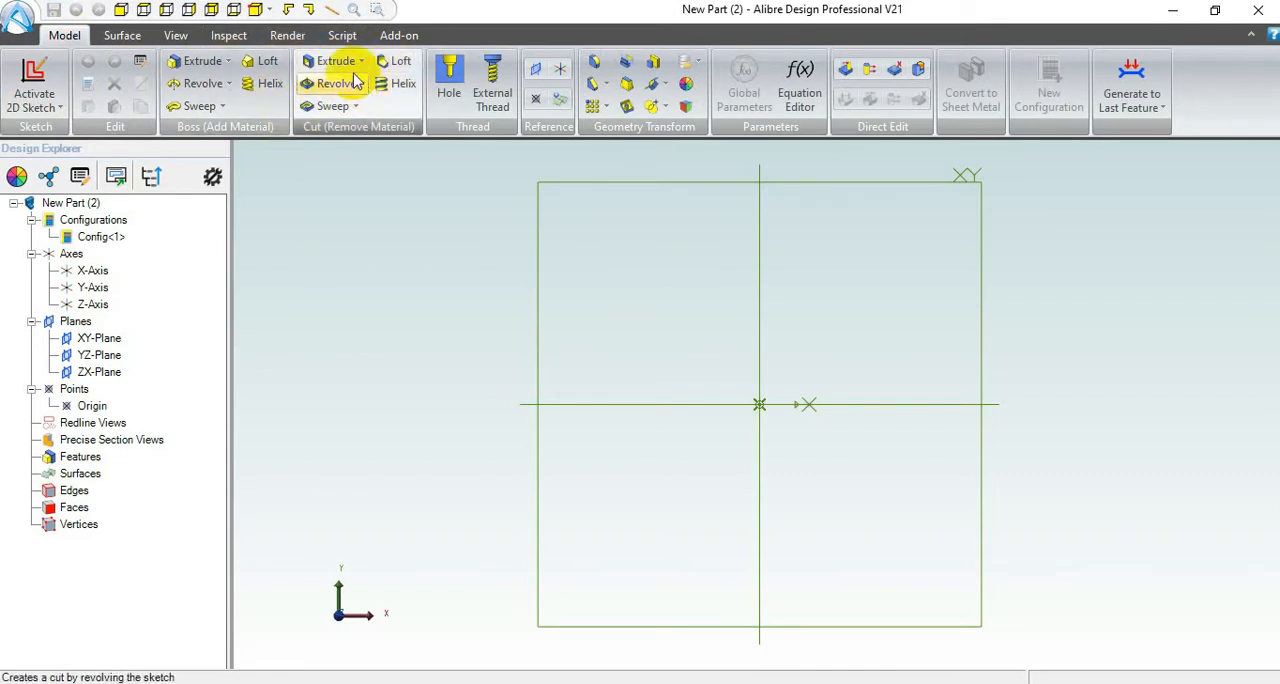
{"action": "left_click", "coordinate": [230, 63]}
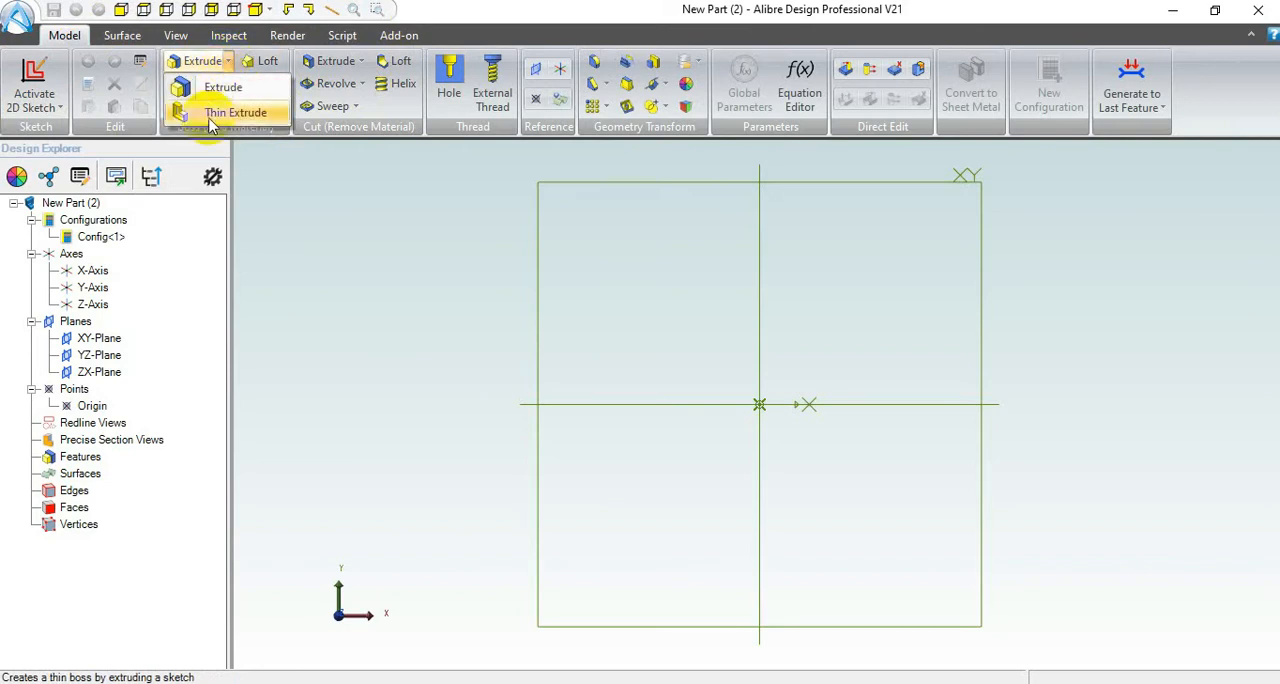
{"action": "left_click", "coordinate": [198, 63]}
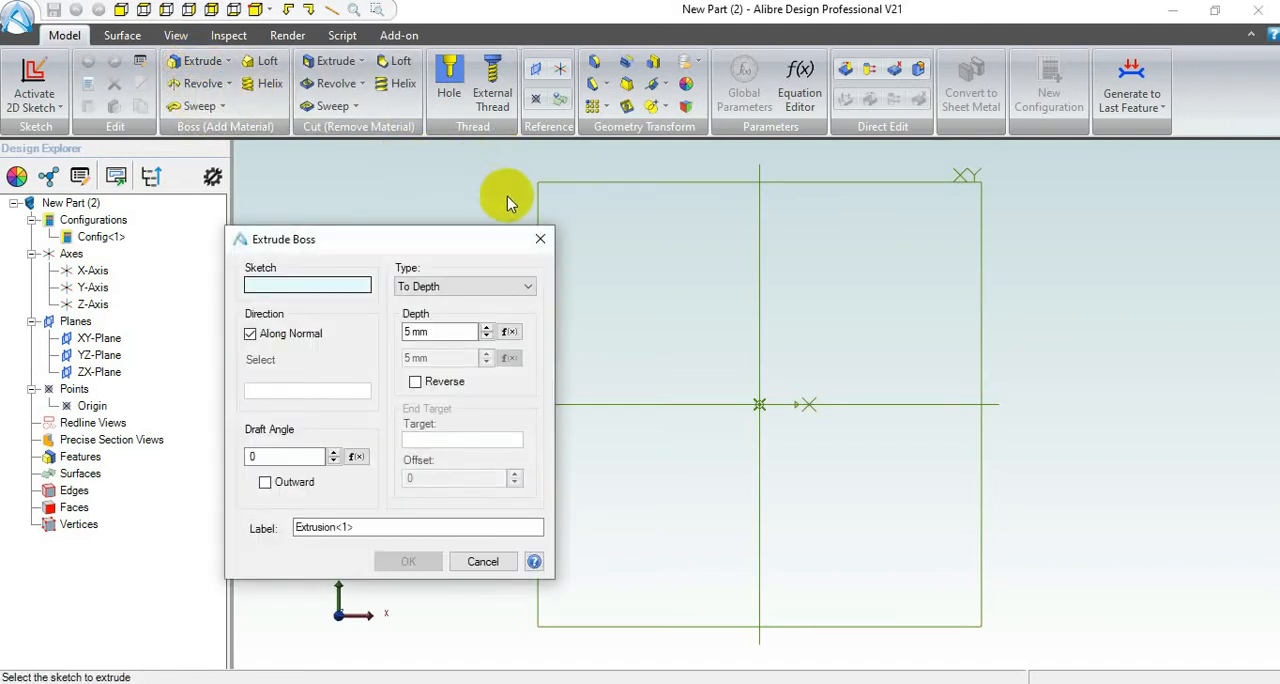
{"action": "left_click", "coordinate": [538, 240]}
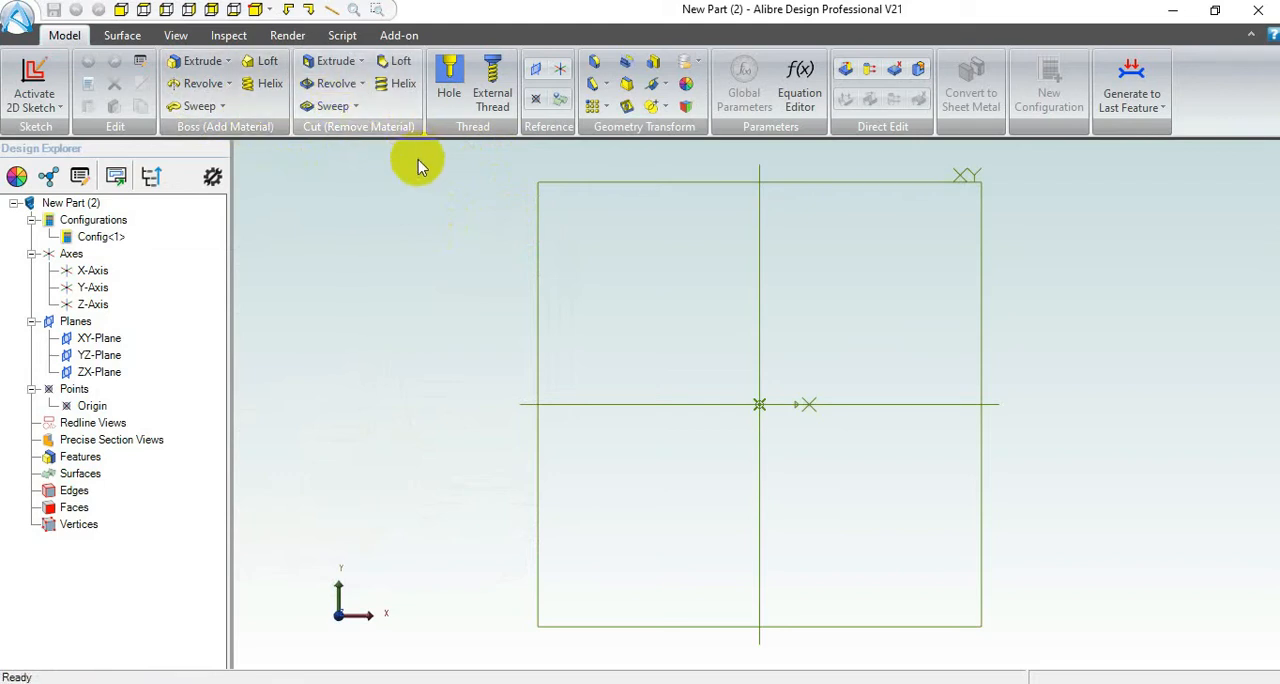
Step: Start a 2D sketch on the XY-Plane
{"action": "left_click", "coordinate": [270, 10]}
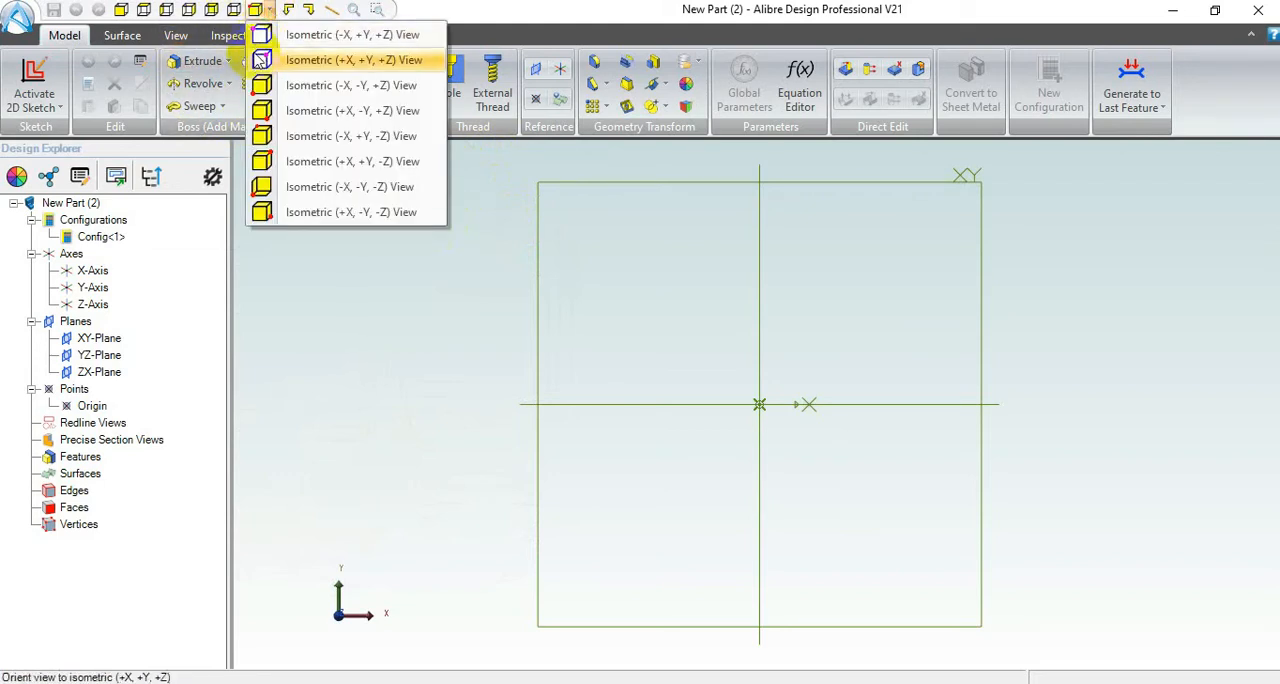
{"action": "left_click", "coordinate": [262, 62]}
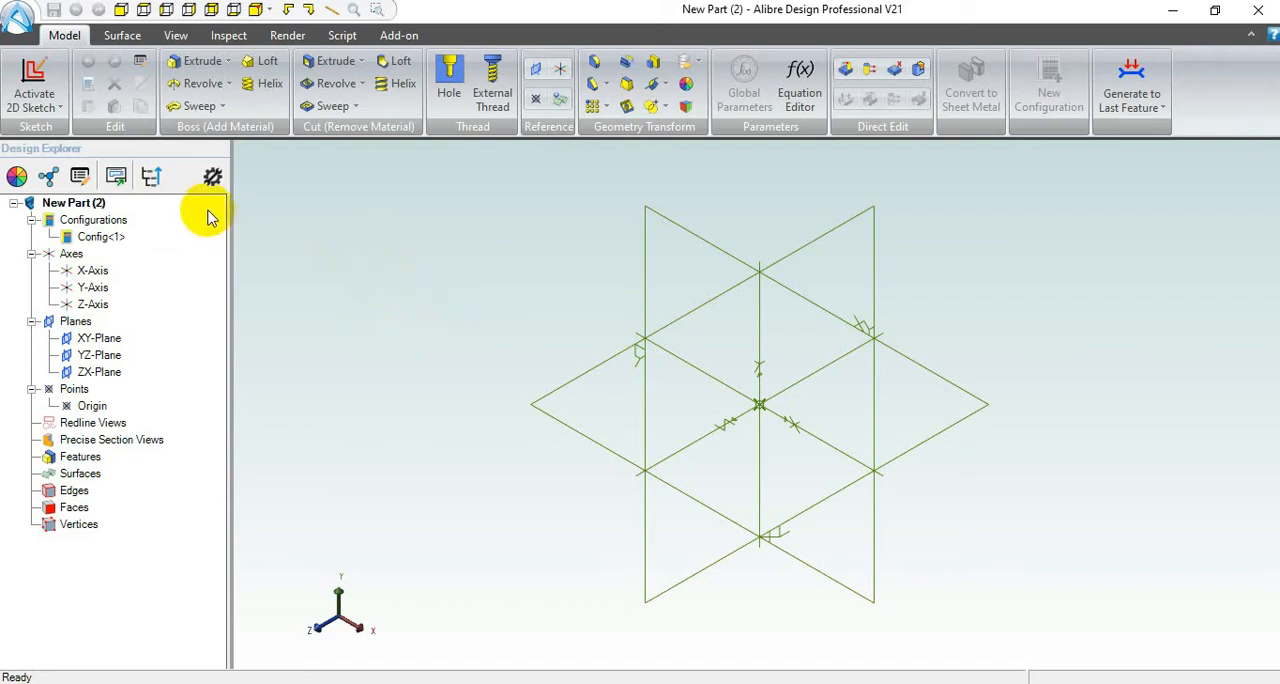
{"action": "left_click", "coordinate": [33, 72]}
{"action": "left_click", "coordinate": [28, 70]}
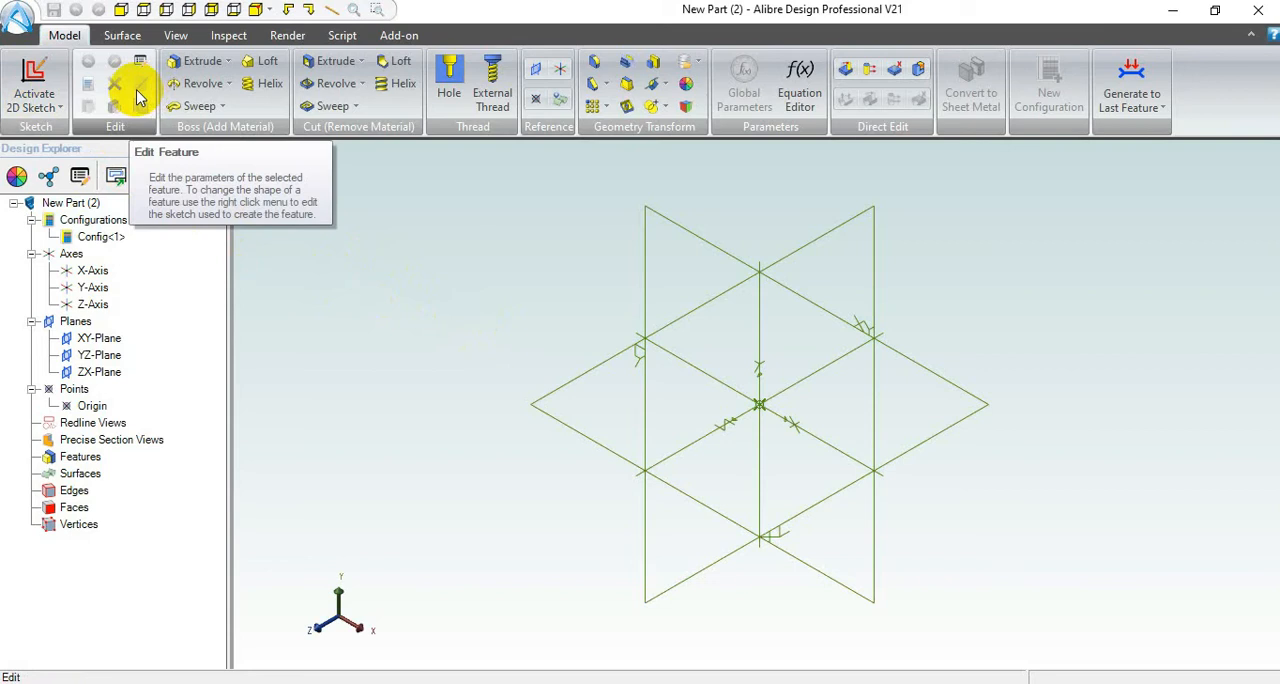
{"action": "left_click", "coordinate": [30, 85]}
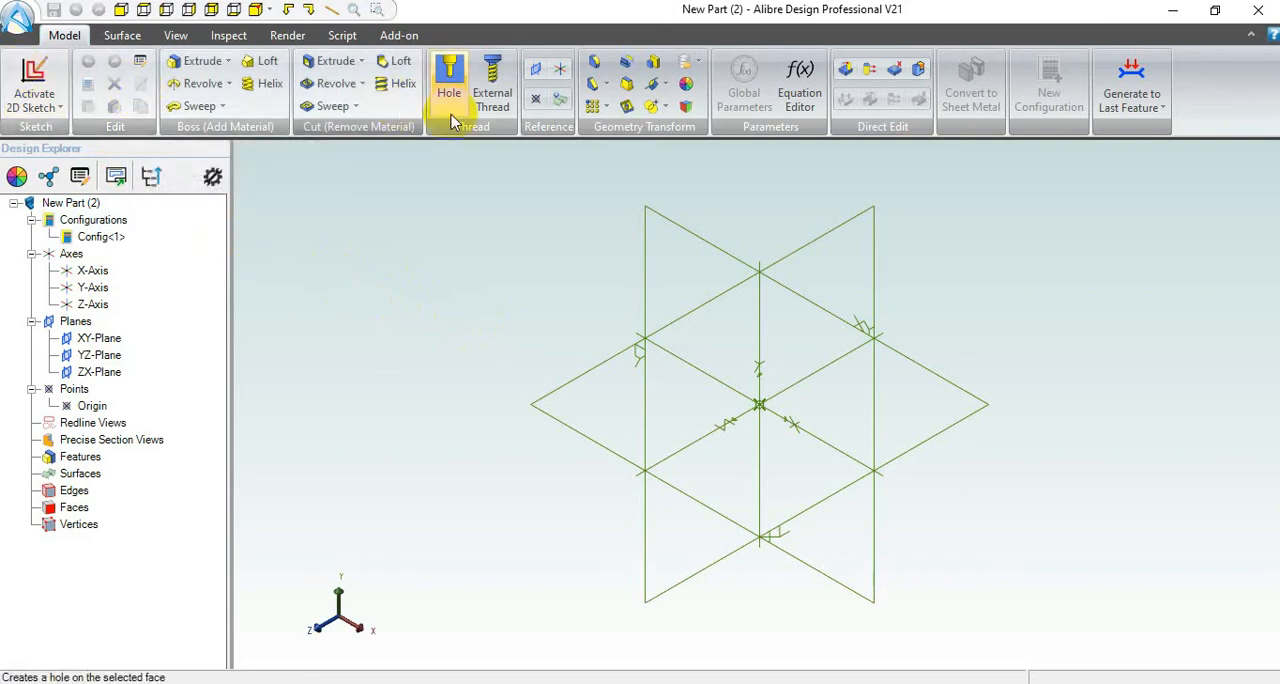
{"action": "left_click", "coordinate": [690, 235]}
{"action": "left_click", "coordinate": [38, 84]}
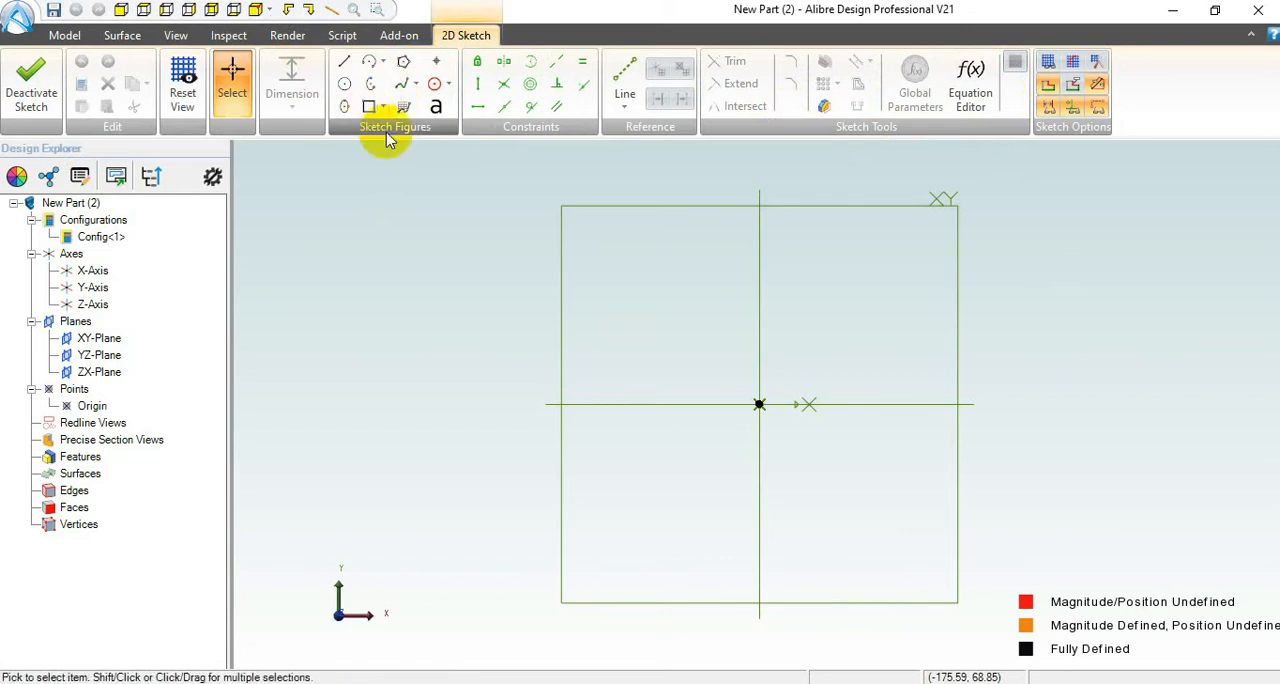
Step: Sketch a single line about 66 mm long at about 21°, rising across the vertical axis above the origin, and return to selection mode
{"action": "left_click", "coordinate": [344, 64]}
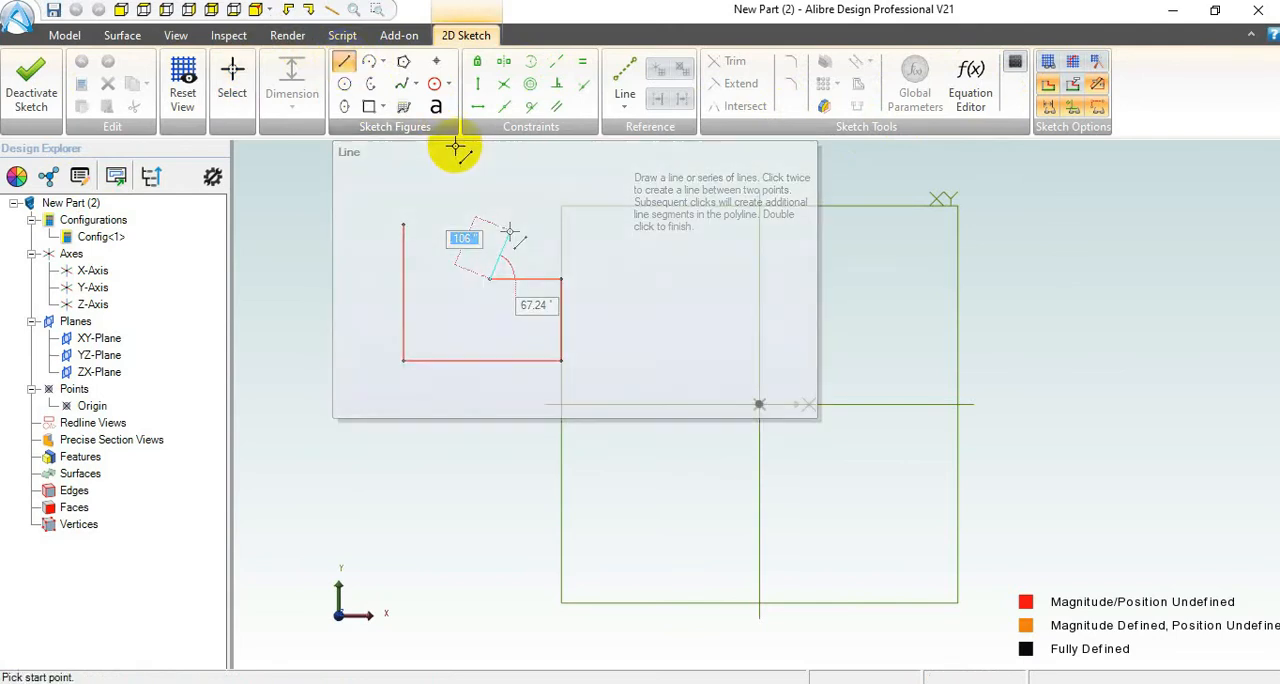
{"action": "left_click", "coordinate": [678, 314]}
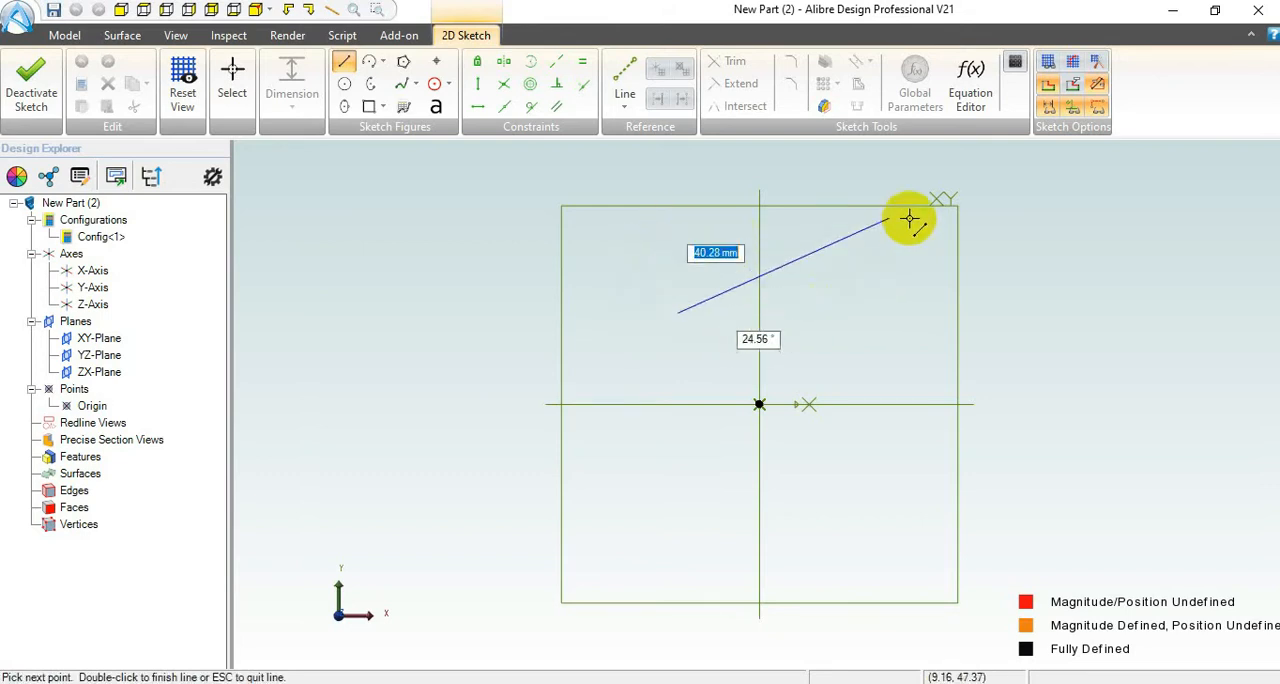
{"action": "left_click", "coordinate": [862, 244]}
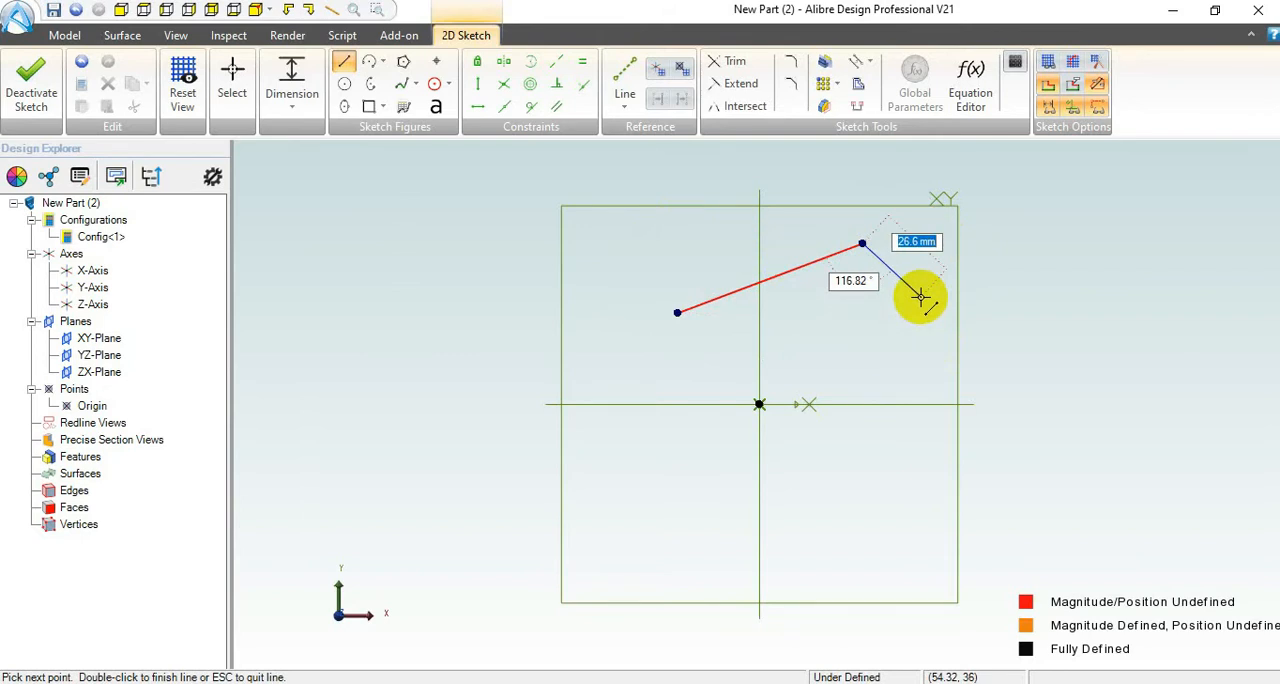
{"action": "key", "text": "Escape"}
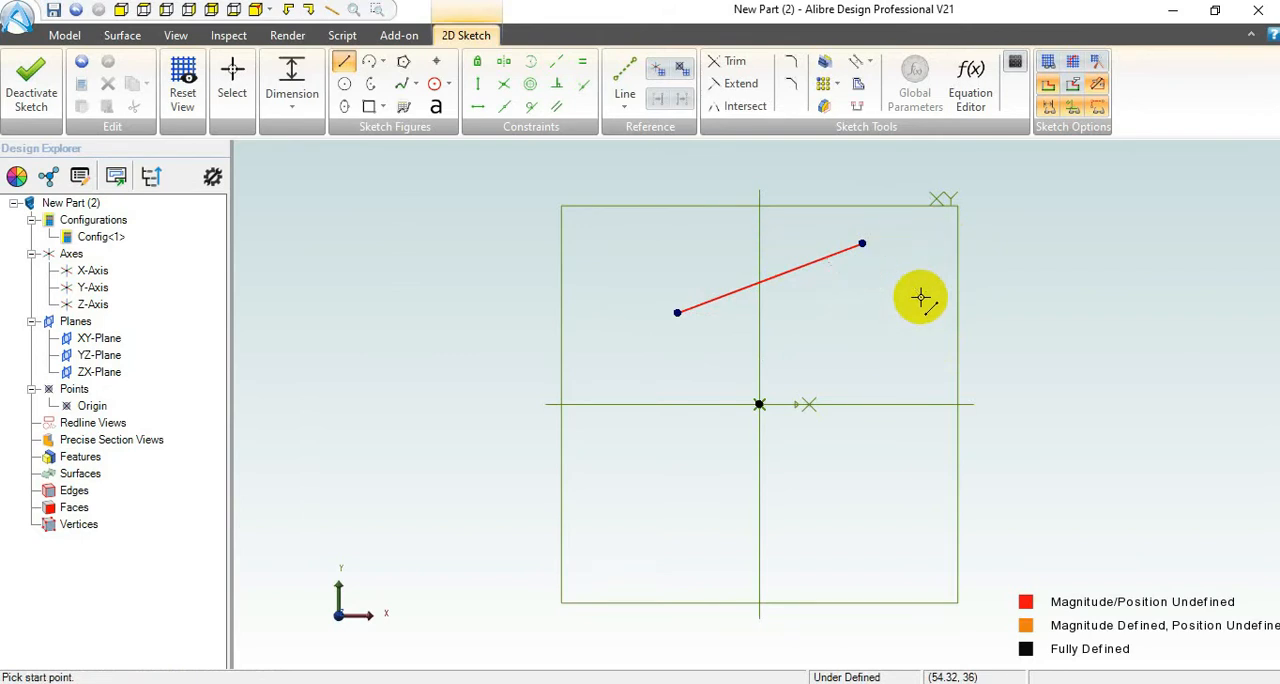
{"action": "left_click", "coordinate": [343, 66]}
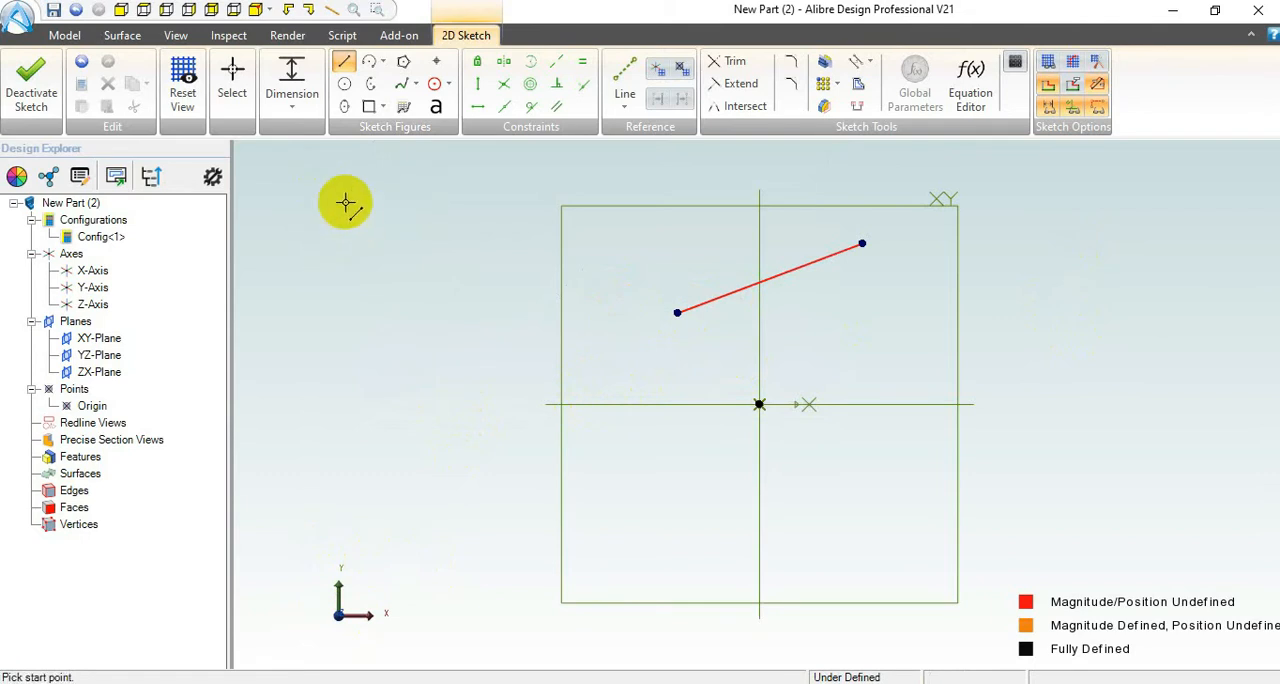
{"action": "left_click", "coordinate": [234, 89]}
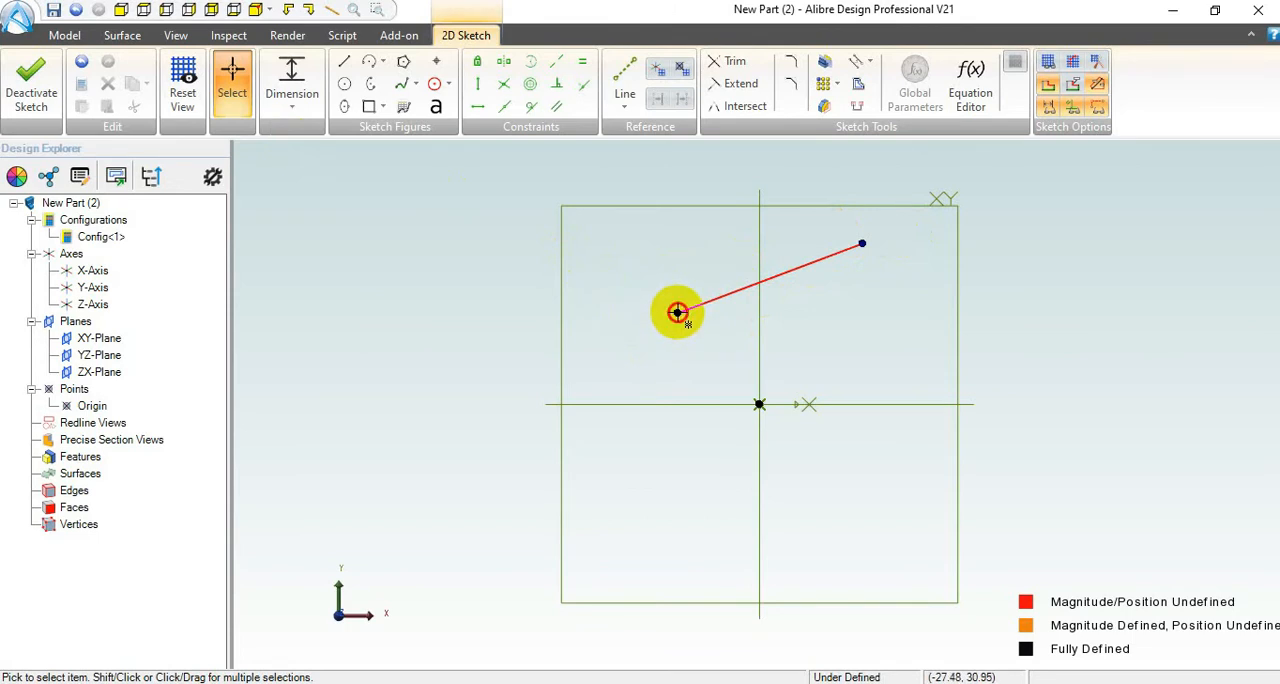
Step: Lengthen the sloped line by moving both endpoints outward, and apply a horizontal constraint to it
{"action": "left_click_drag", "start_coordinate": [676, 307], "coordinate": [644, 303]}
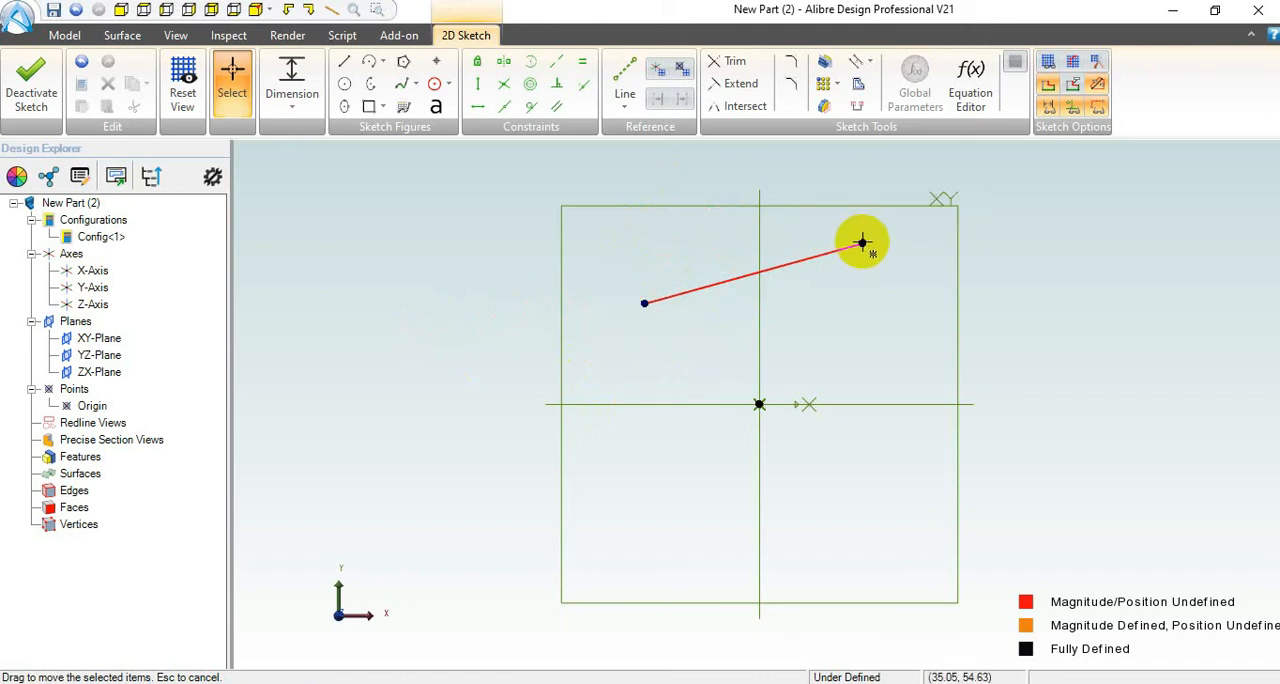
{"action": "mouse_move", "coordinate": [863, 243]}
{"action": "left_mouse_down"}
{"action": "mouse_move", "coordinate": [912, 305]}
{"action": "mouse_move", "coordinate": [897, 205]}
{"action": "mouse_move", "coordinate": [876, 223]}
{"action": "left_mouse_up"}
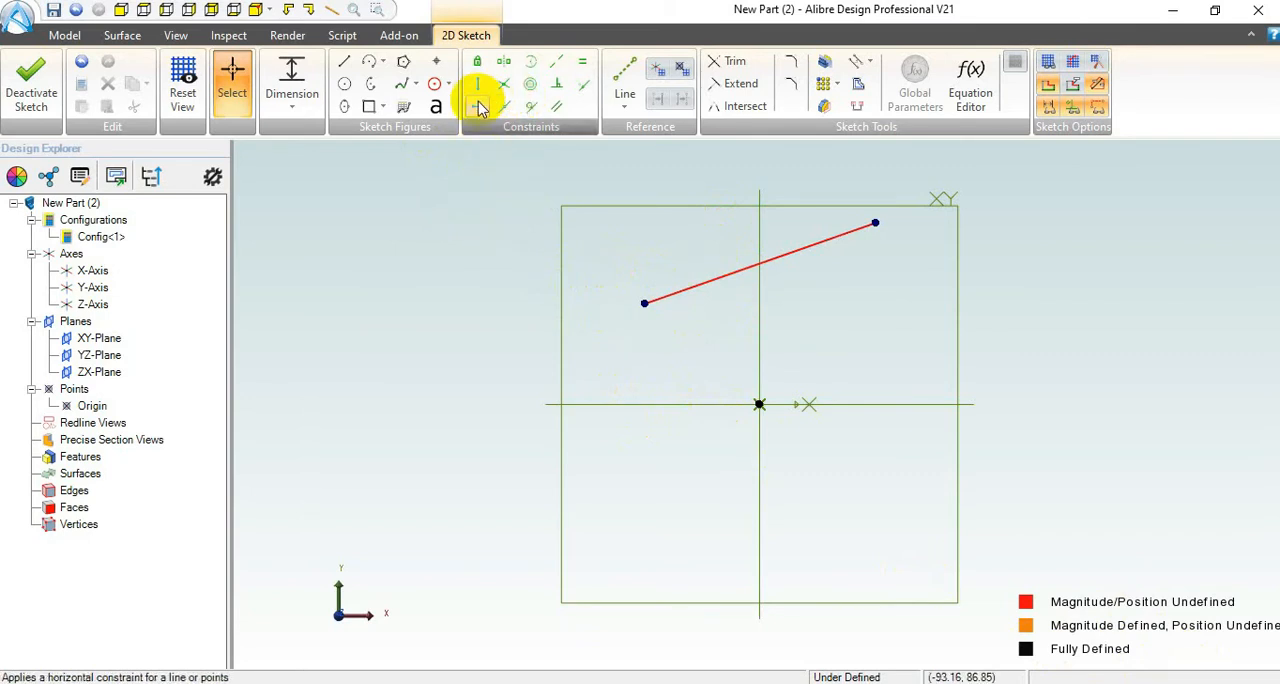
{"action": "mouse_move", "coordinate": [480, 114]}
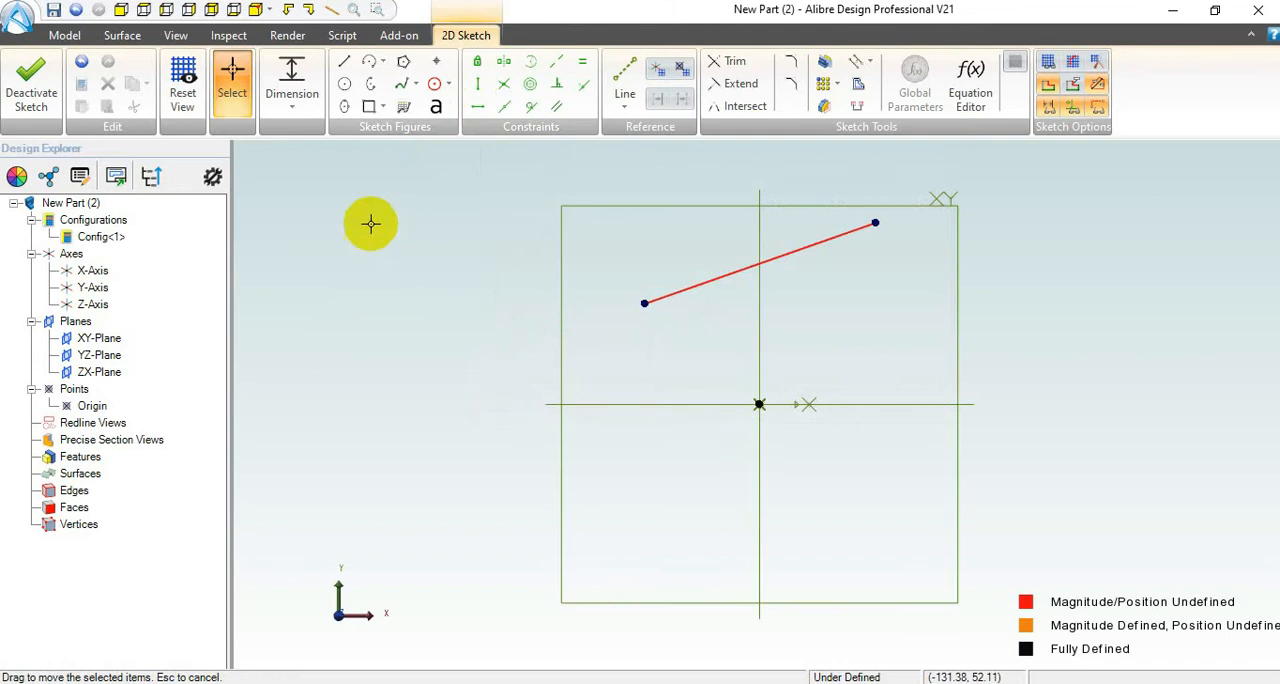
{"action": "left_click", "coordinate": [476, 108]}
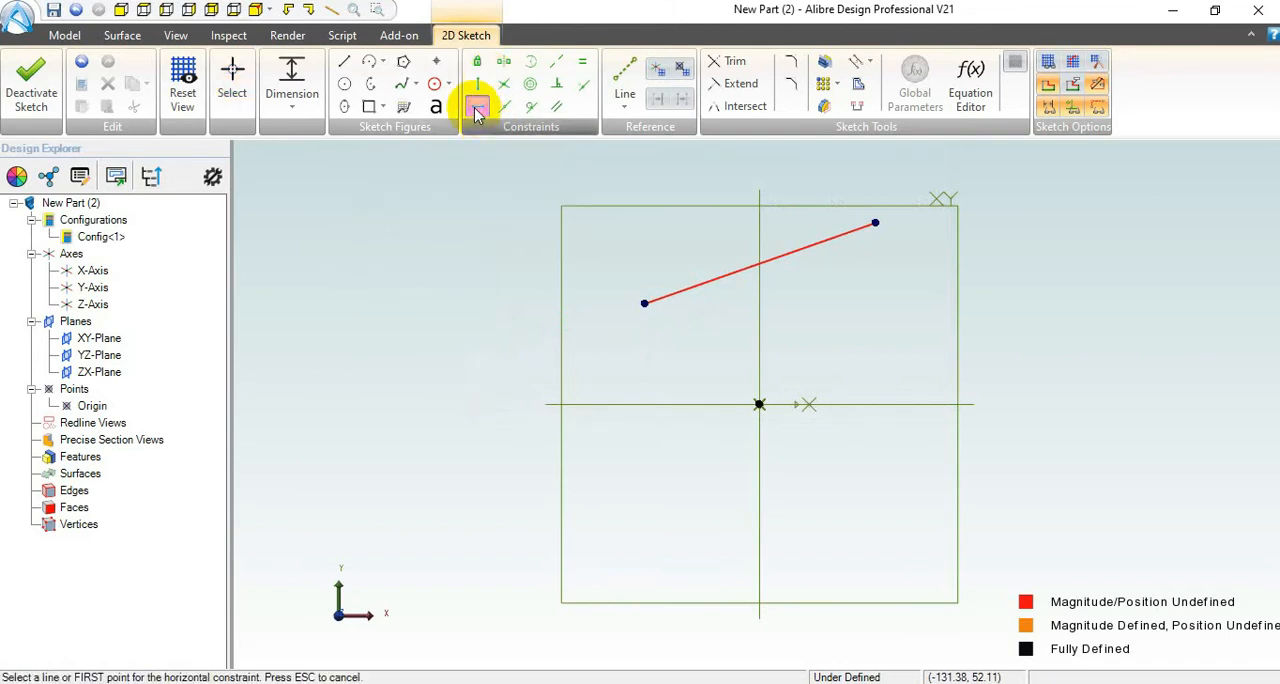
{"action": "left_click", "coordinate": [819, 240]}
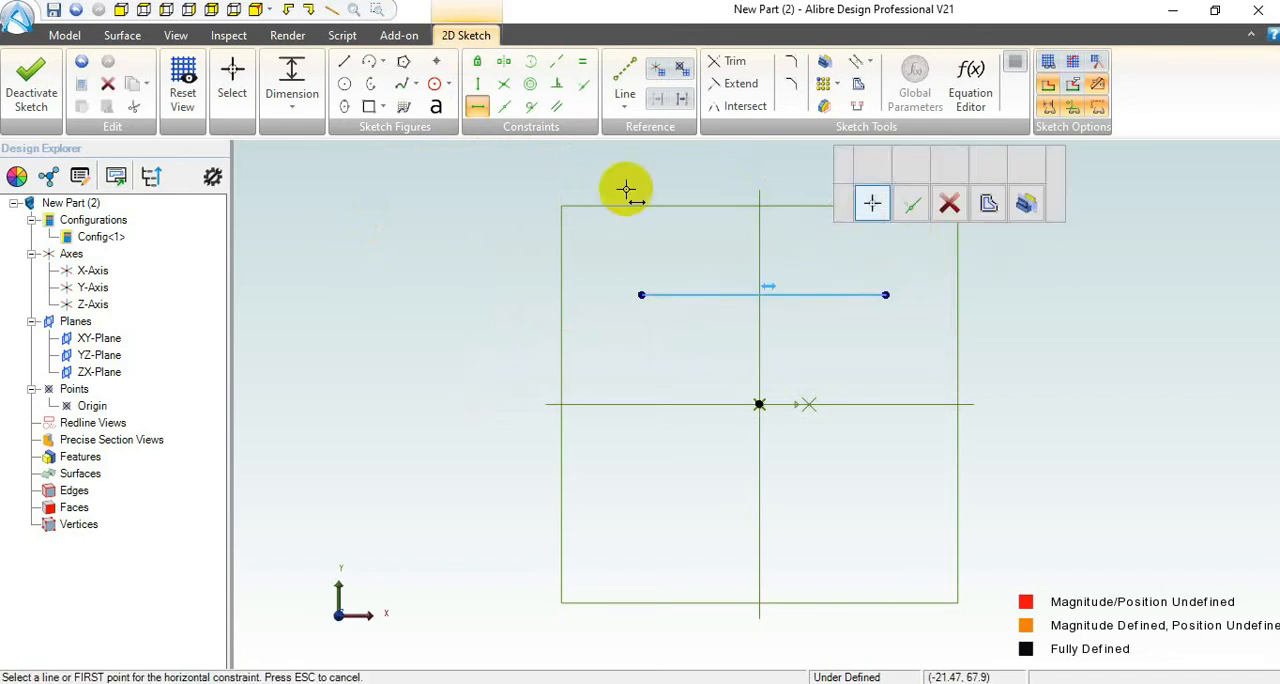
{"action": "left_click", "coordinate": [803, 295]}
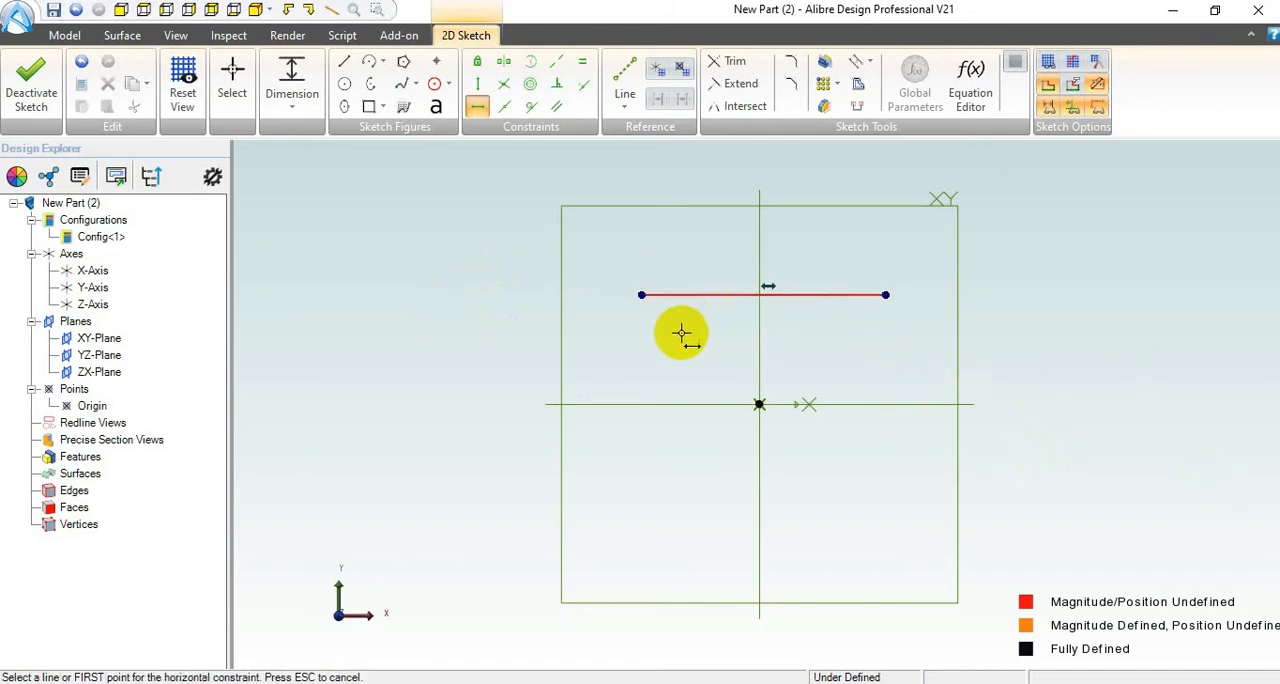
Step: Reposition both endpoints of the horizontal line, raising it and stretching it to about 97 mm
{"action": "left_click", "coordinate": [236, 80]}
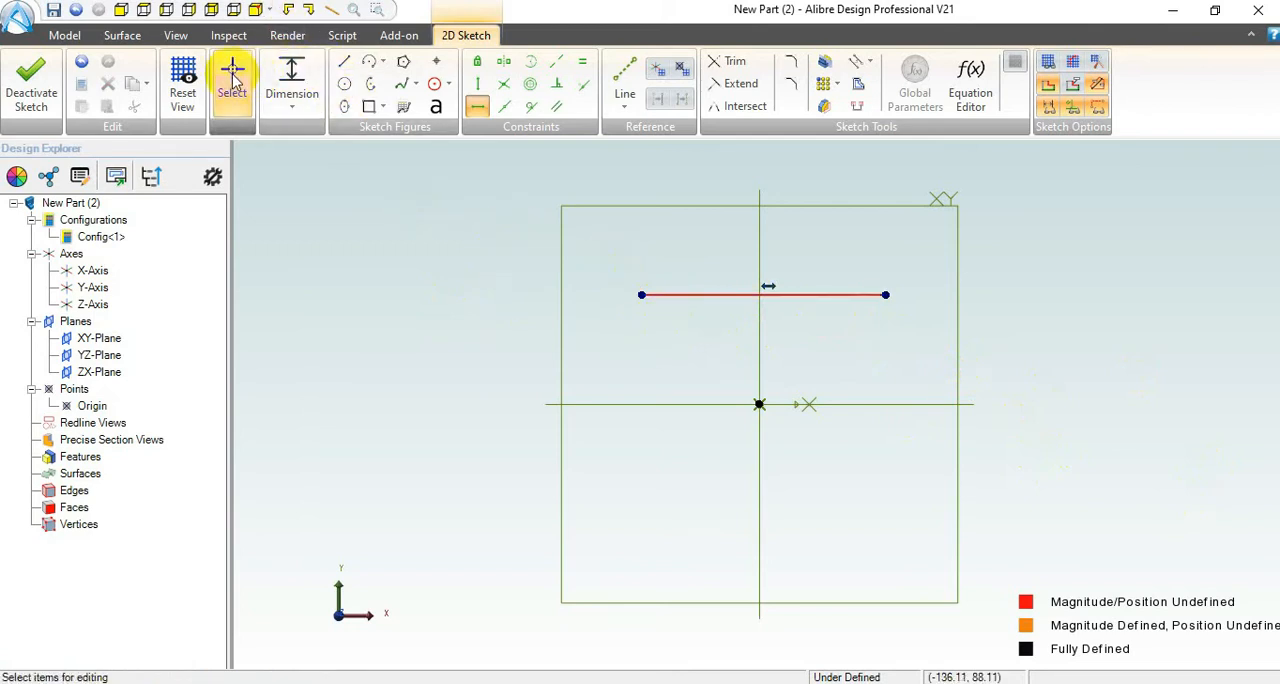
{"action": "mouse_move", "coordinate": [642, 295]}
{"action": "left_mouse_down"}
{"action": "mouse_move", "coordinate": [623, 231]}
{"action": "mouse_move", "coordinate": [597, 314]}
{"action": "mouse_move", "coordinate": [620, 331]}
{"action": "mouse_move", "coordinate": [565, 286]}
{"action": "mouse_move", "coordinate": [608, 303]}
{"action": "mouse_move", "coordinate": [680, 292]}
{"action": "mouse_move", "coordinate": [637, 291]}
{"action": "left_mouse_up"}
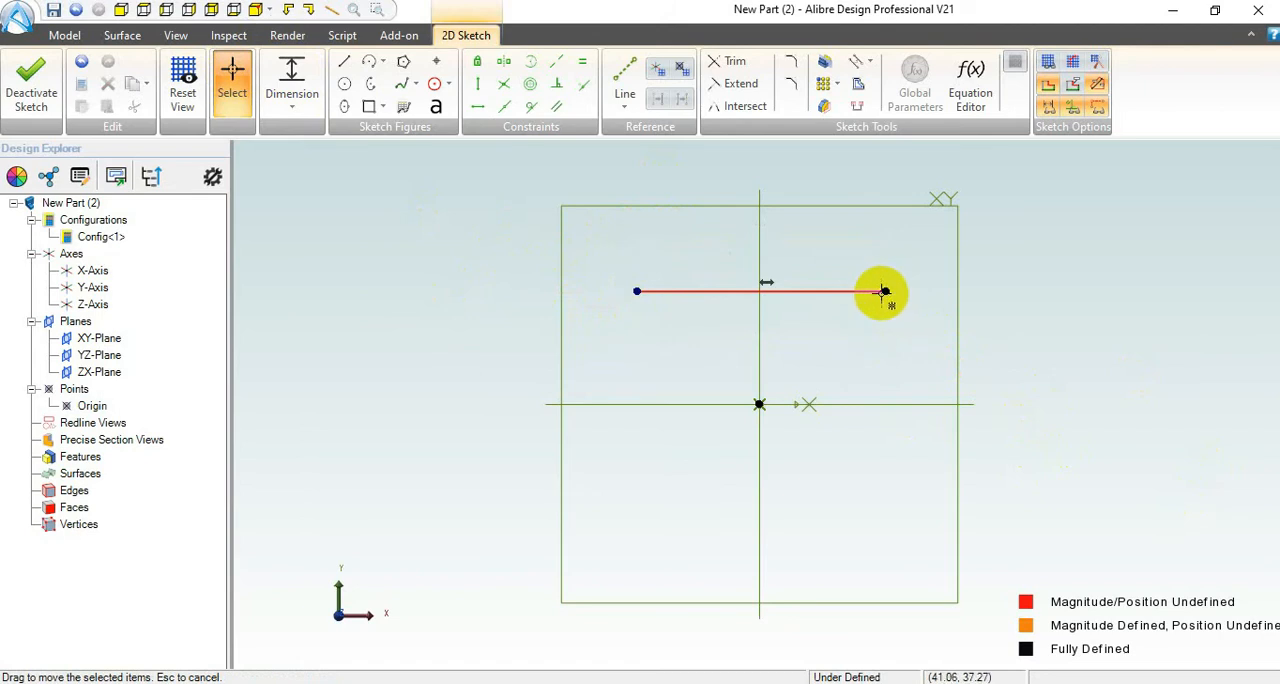
{"action": "left_click_drag", "start_coordinate": [885, 291], "coordinate": [925, 280]}
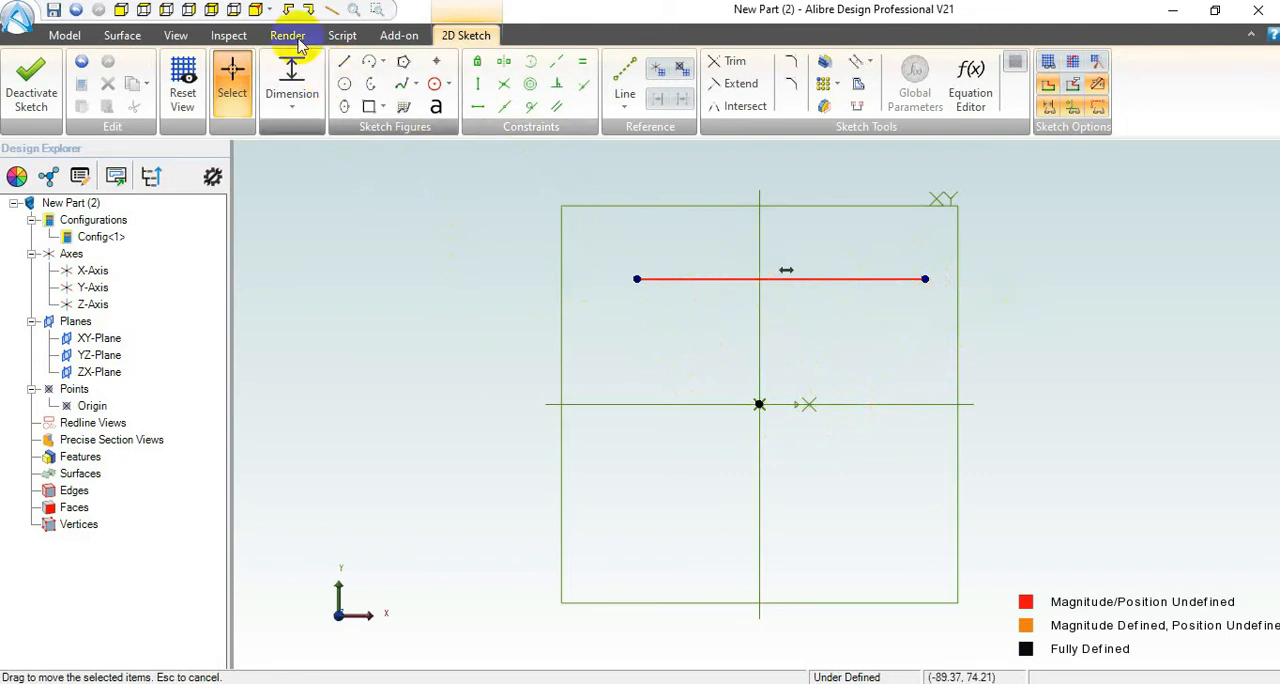
Step: Dimension the horizontal line's length and set it to 100 mm
{"action": "left_click", "coordinate": [292, 76]}
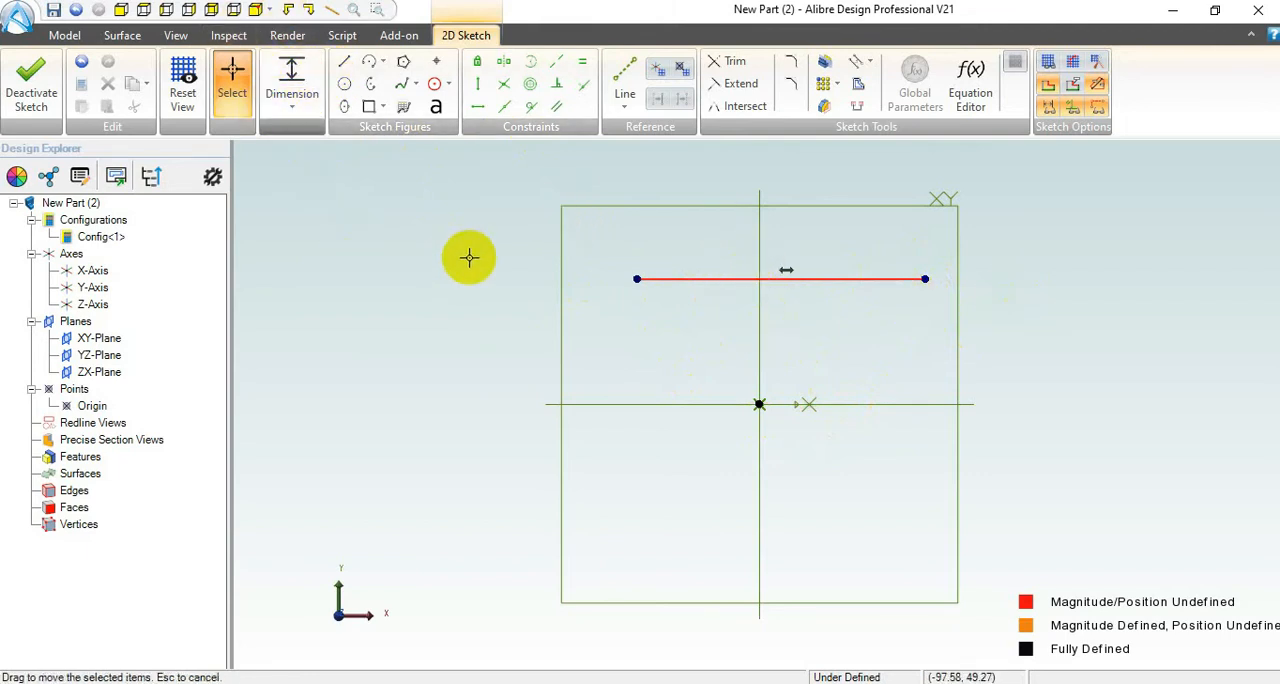
{"action": "left_click", "coordinate": [290, 77]}
{"action": "left_click", "coordinate": [716, 285]}
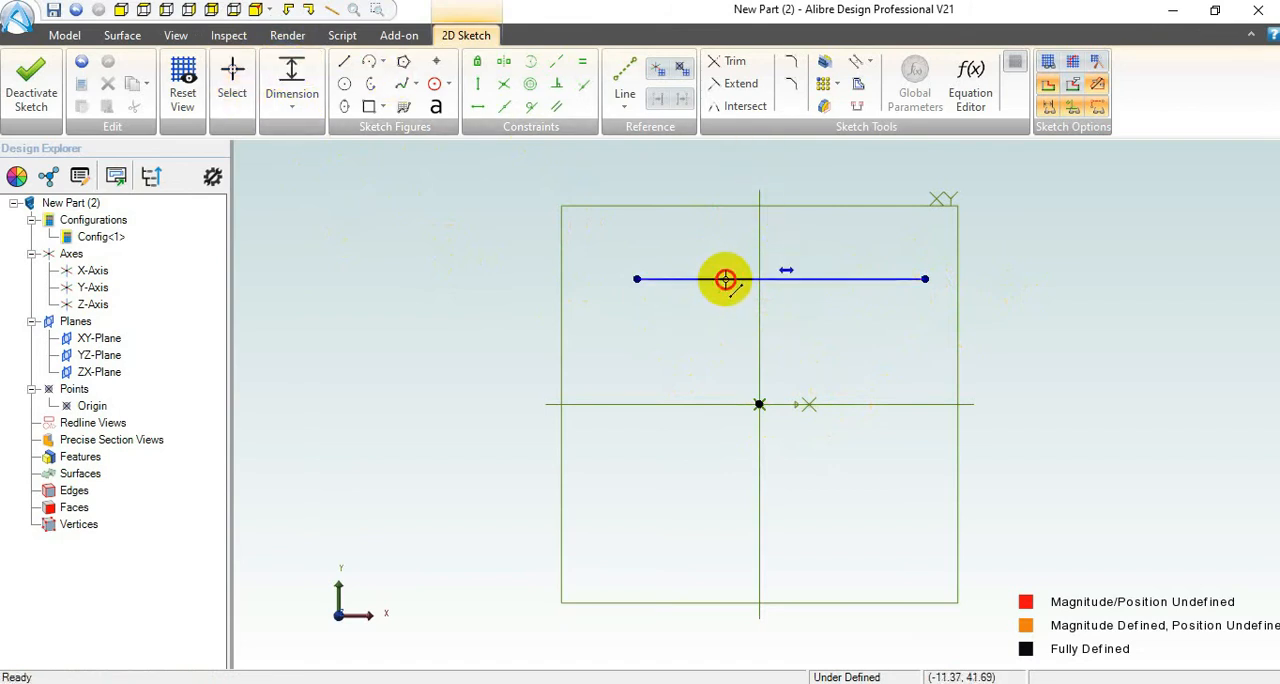
{"action": "left_click_drag", "start_coordinate": [726, 279], "coordinate": [785, 170]}
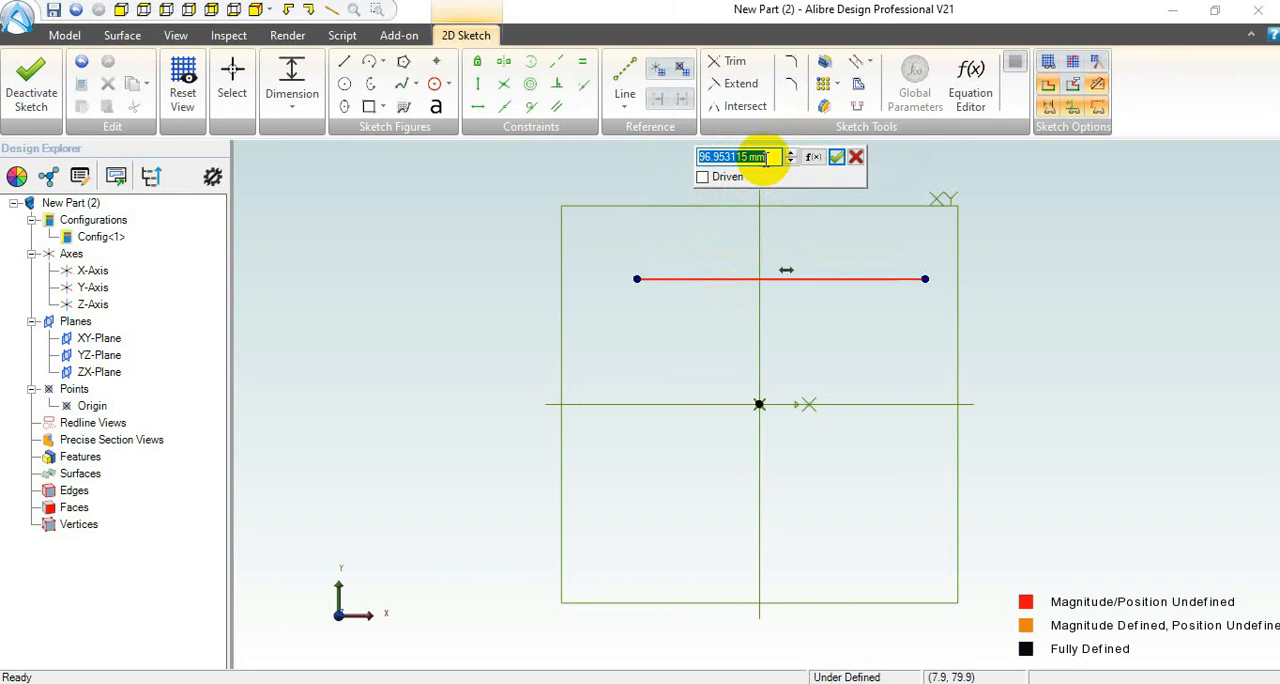
{"action": "type", "text": "00"}
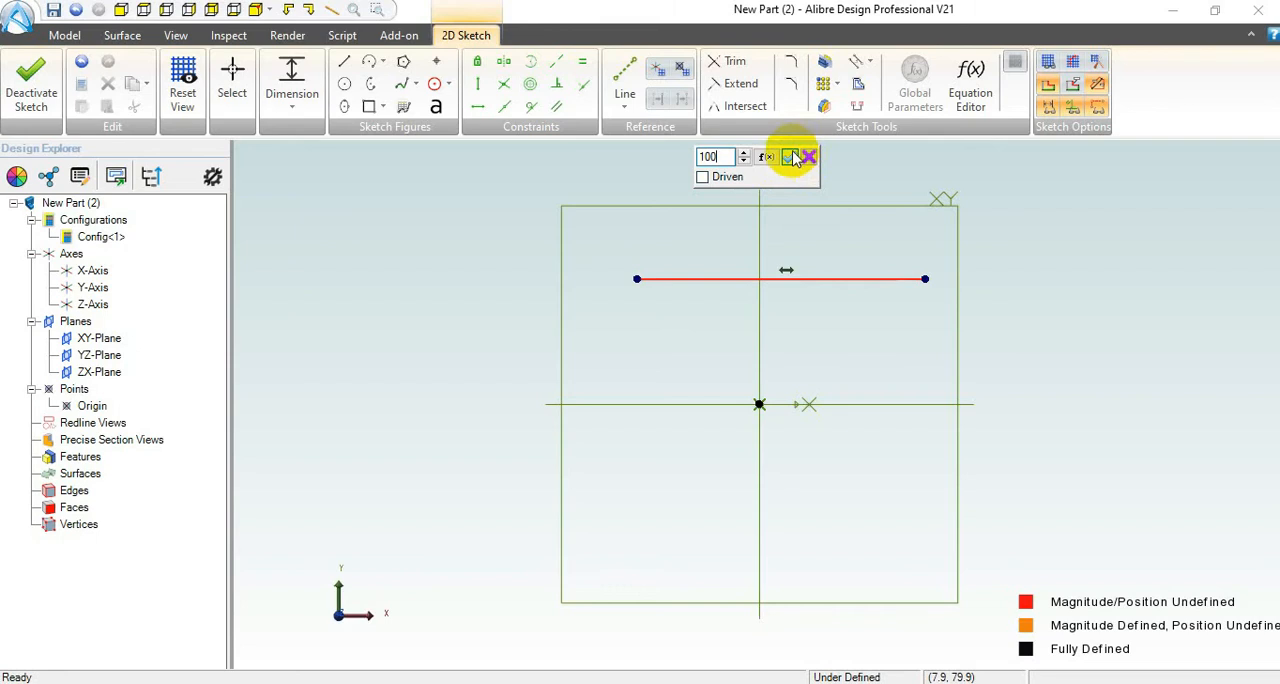
{"action": "left_click", "coordinate": [790, 157]}
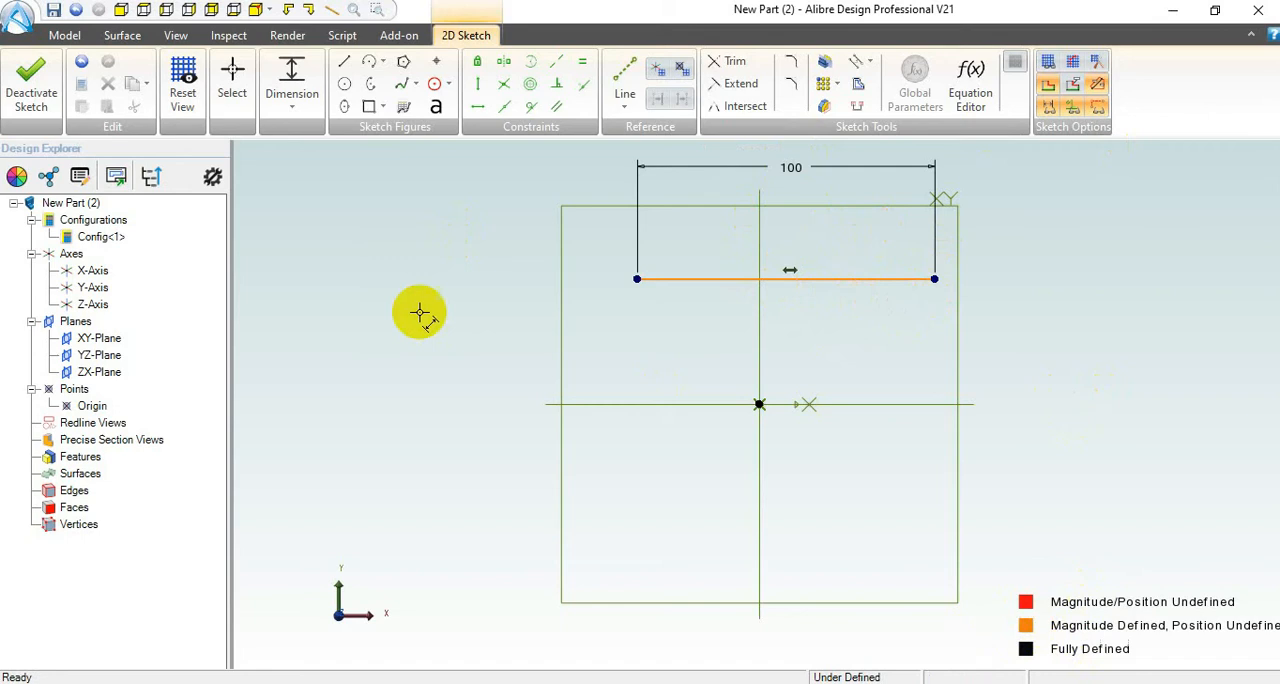
Step: Move the dimensioned line by its endpoints so it lies about 32 mm above the origin, roughly centred on the vertical axis
{"action": "left_click", "coordinate": [235, 80]}
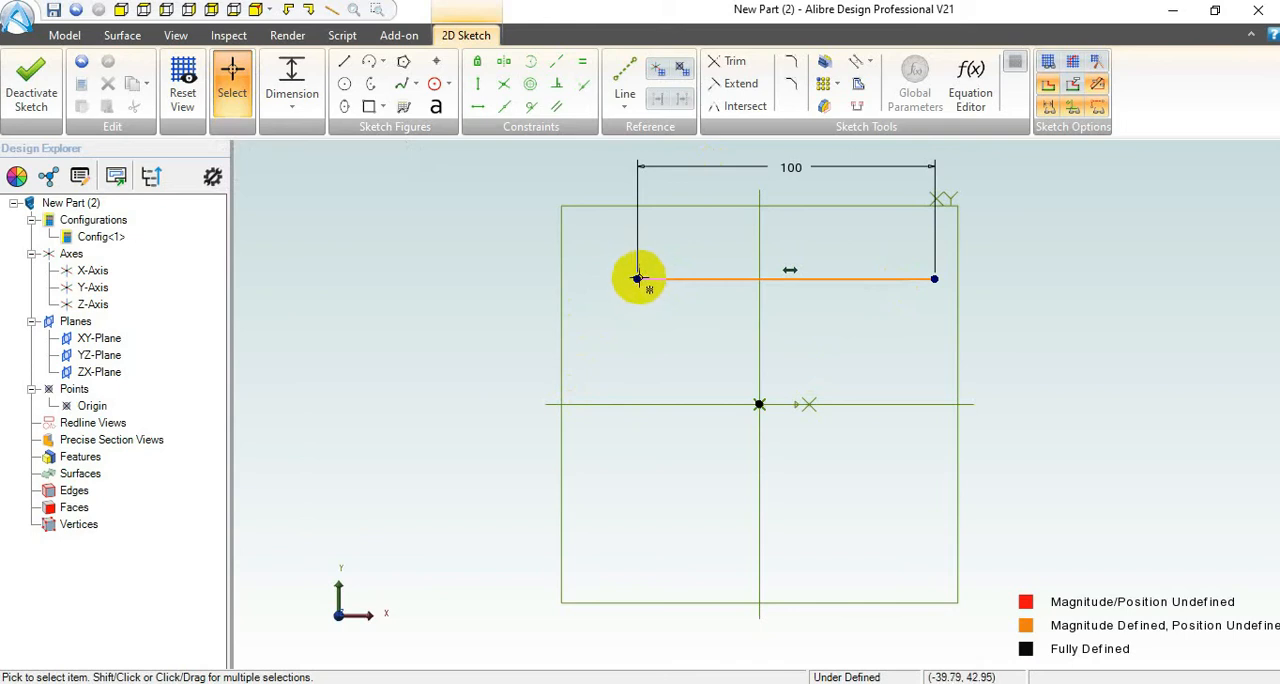
{"action": "mouse_move", "coordinate": [636, 281]}
{"action": "left_mouse_down"}
{"action": "mouse_move", "coordinate": [628, 317]}
{"action": "mouse_move", "coordinate": [554, 254]}
{"action": "mouse_move", "coordinate": [760, 289]}
{"action": "mouse_move", "coordinate": [613, 330]}
{"action": "mouse_move", "coordinate": [580, 294]}
{"action": "mouse_move", "coordinate": [634, 268]}
{"action": "mouse_move", "coordinate": [618, 288]}
{"action": "left_mouse_up"}
{"action": "left_click_drag", "start_coordinate": [918, 288], "coordinate": [903, 309]}
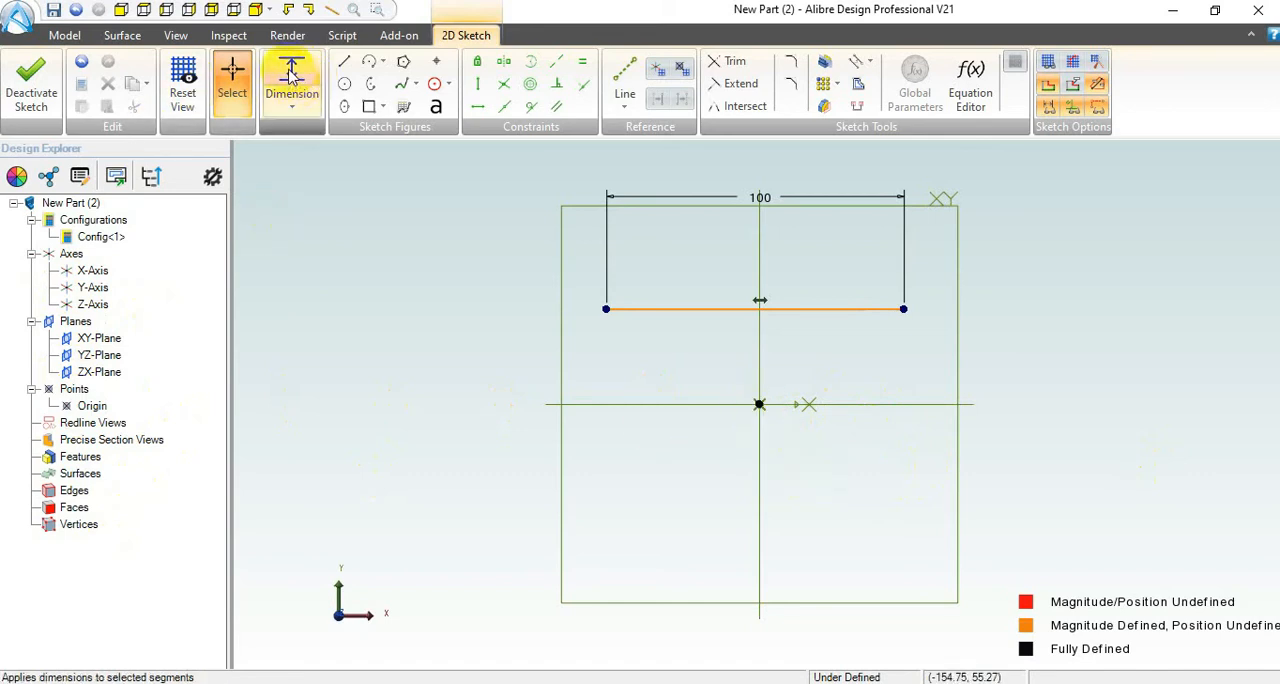
Step: Dimension the line 50 mm above the origin and test its remaining freedom by moving its left endpoint
{"action": "left_click", "coordinate": [296, 108]}
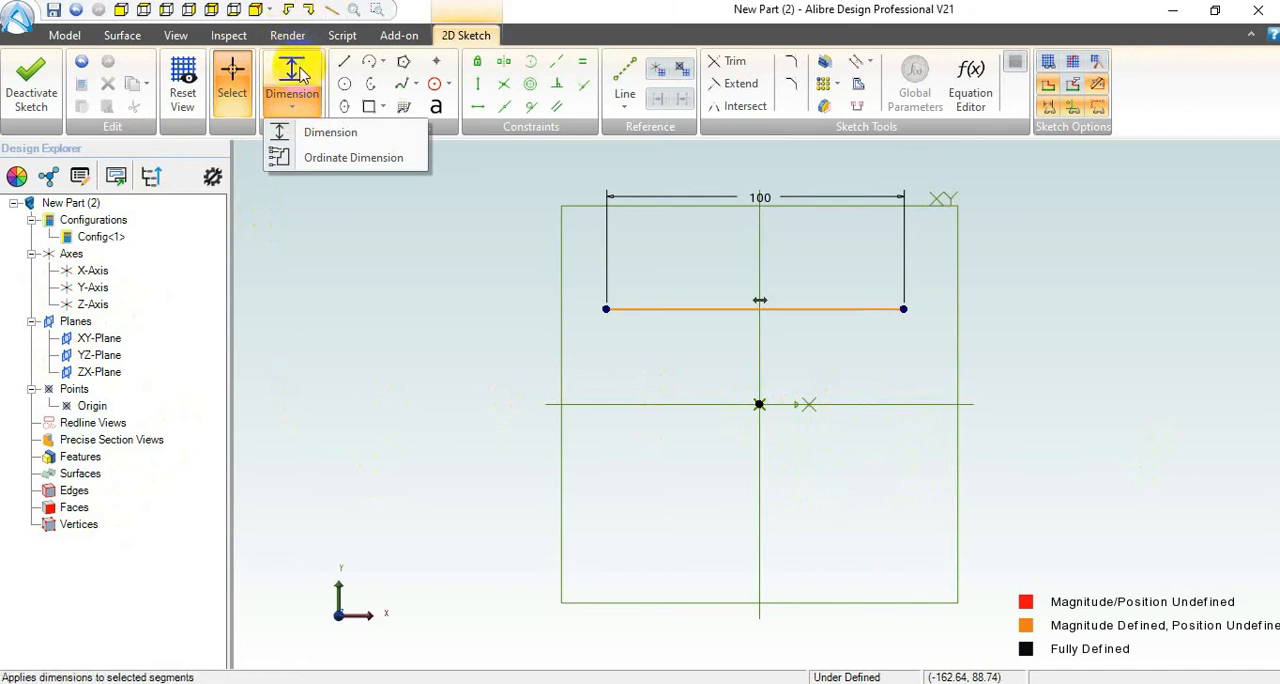
{"action": "left_click", "coordinate": [296, 72]}
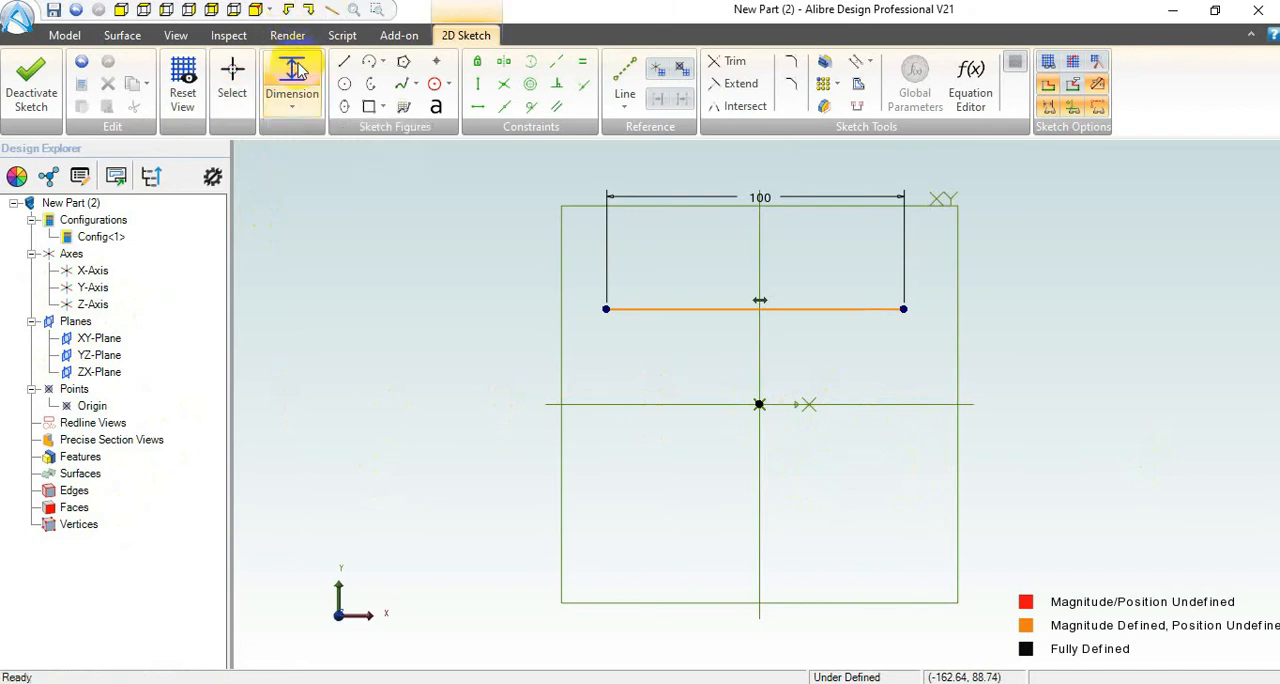
{"action": "left_click", "coordinate": [810, 310]}
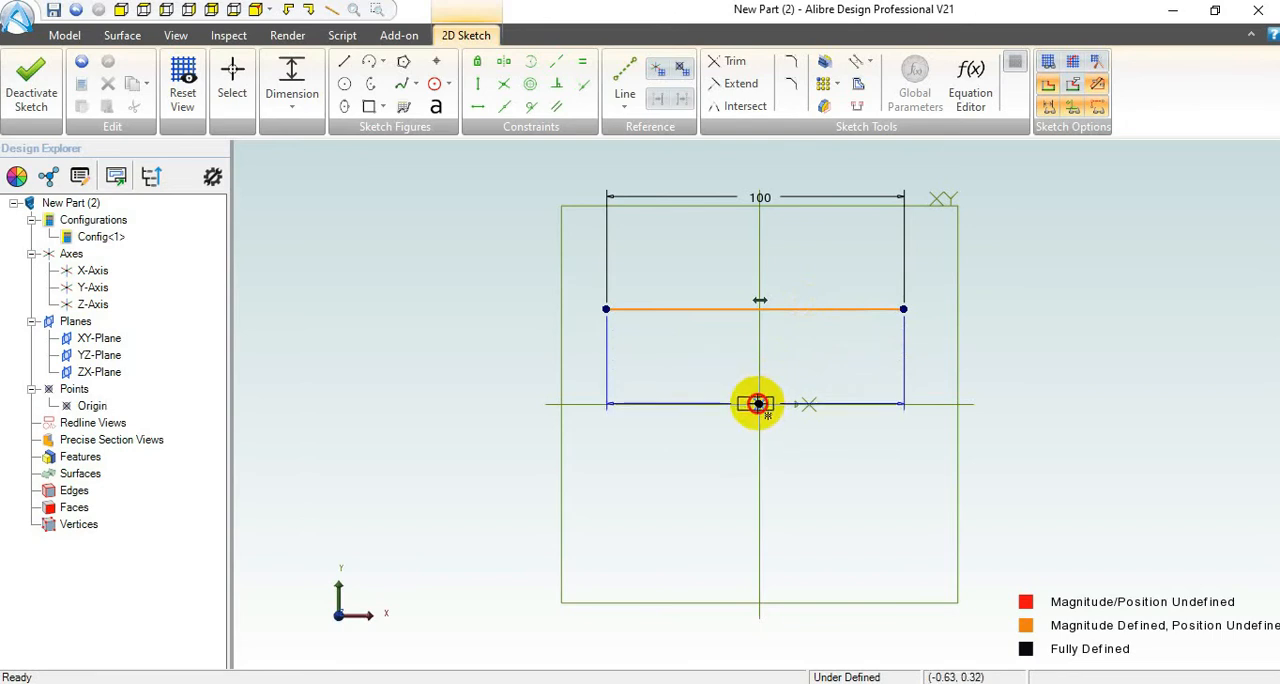
{"action": "left_click", "coordinate": [759, 404]}
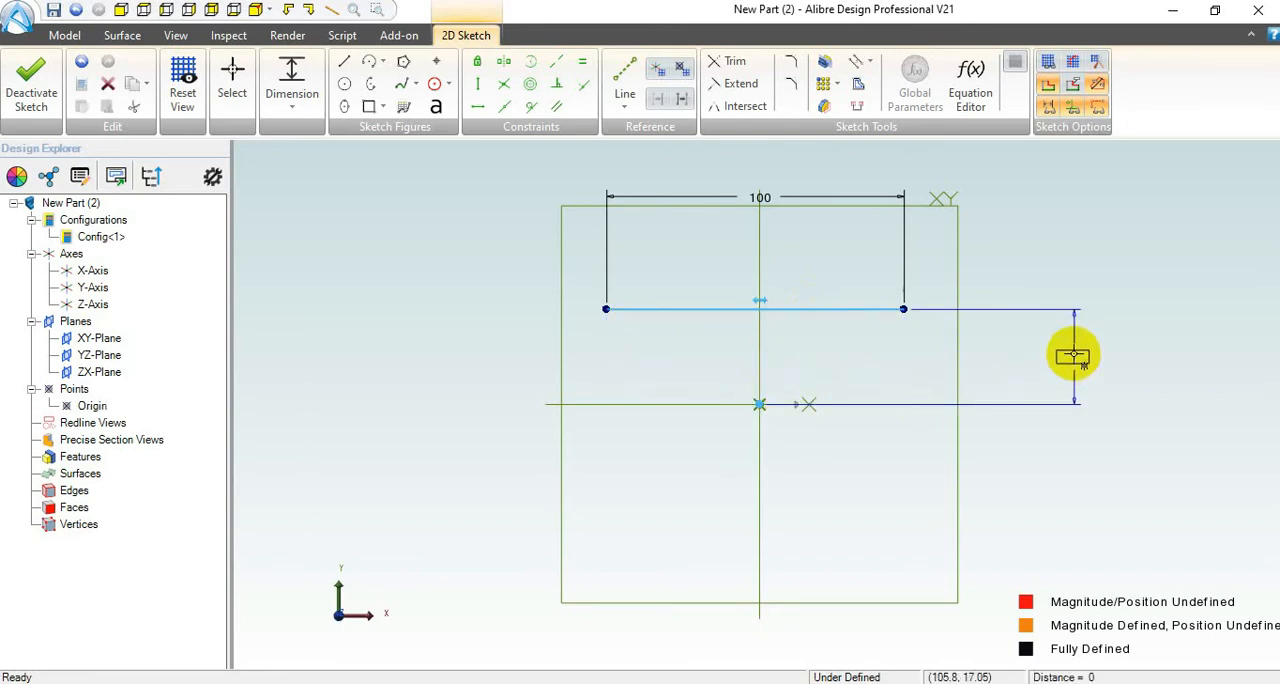
{"action": "left_click", "coordinate": [1073, 353]}
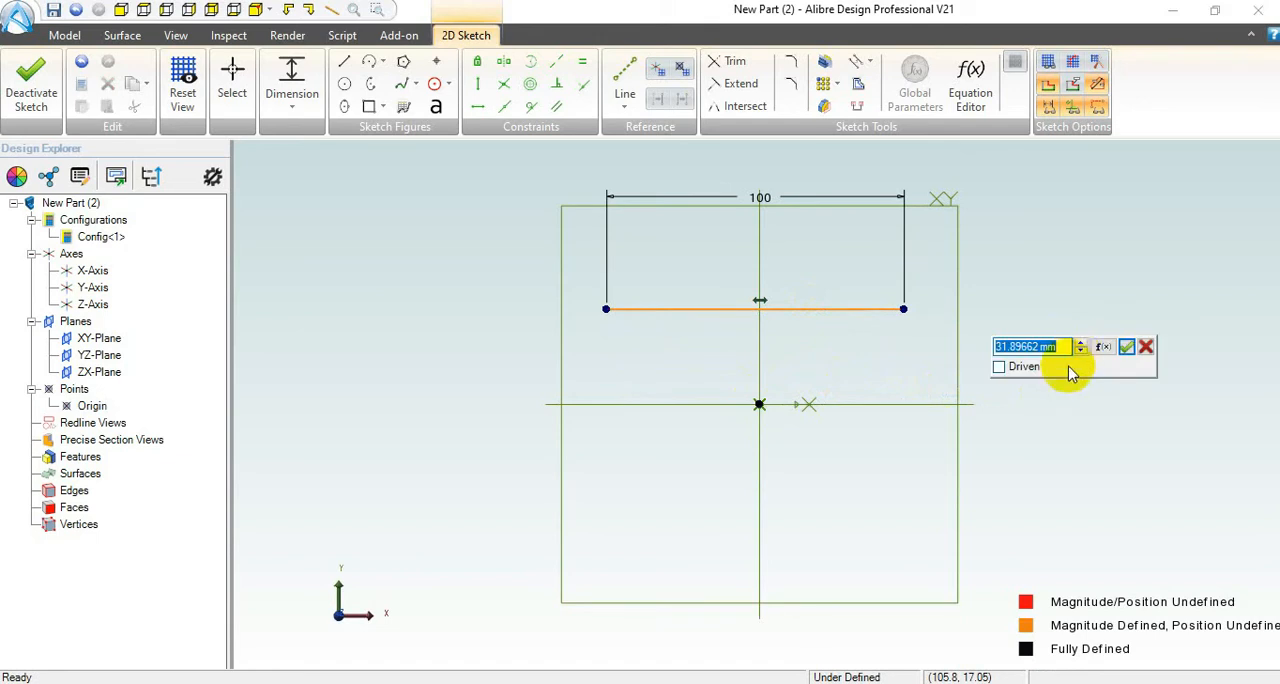
{"action": "type", "text": "50"}
{"action": "key", "text": "Return"}
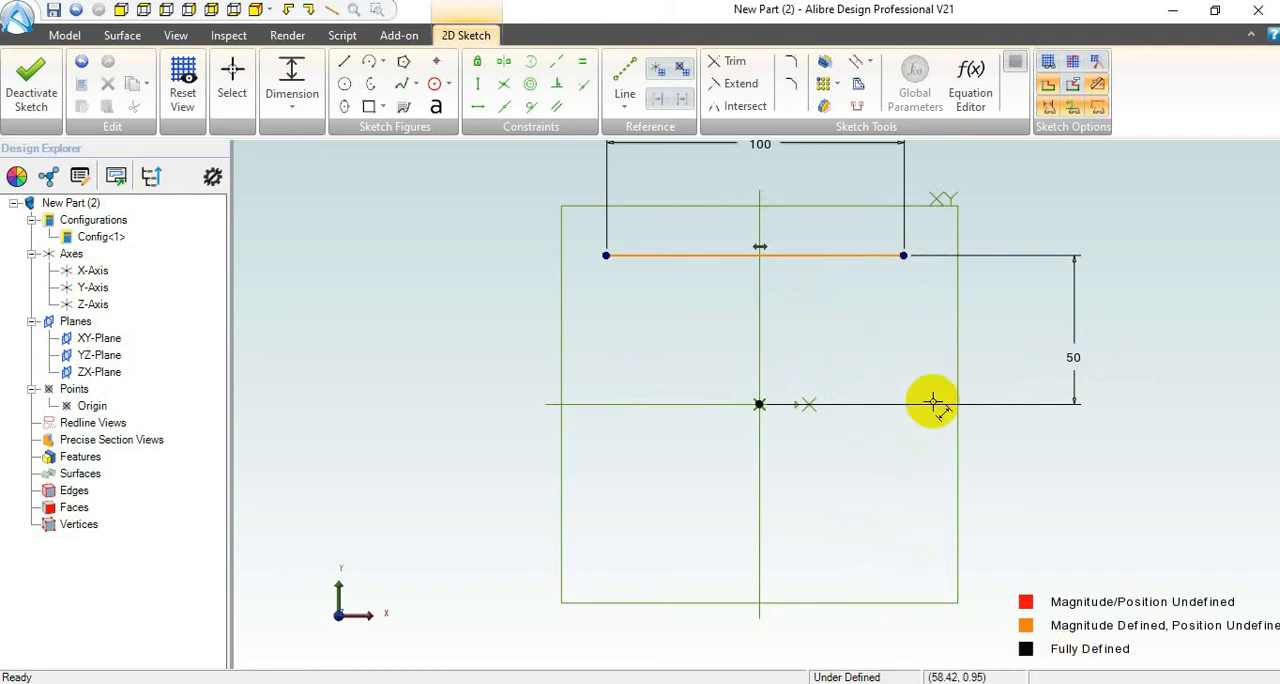
{"action": "left_click", "coordinate": [233, 80]}
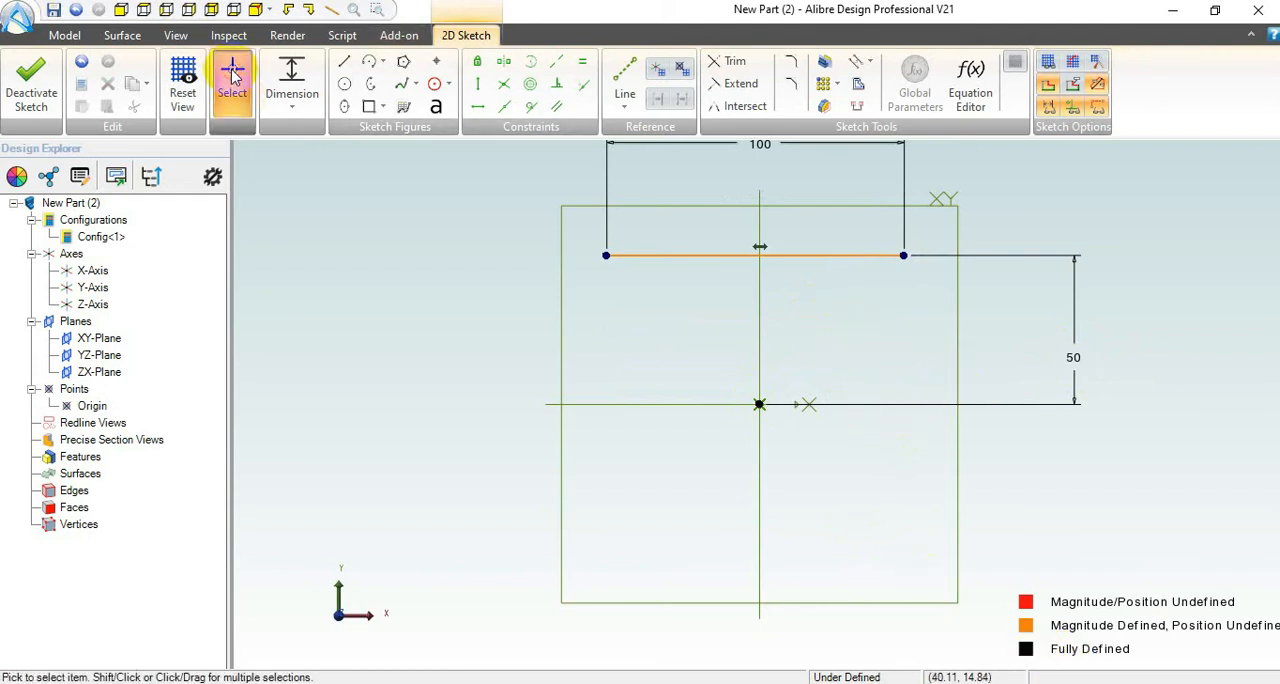
{"action": "mouse_move", "coordinate": [604, 254]}
{"action": "left_mouse_down"}
{"action": "mouse_move", "coordinate": [457, 254]}
{"action": "mouse_move", "coordinate": [857, 266]}
{"action": "mouse_move", "coordinate": [503, 280]}
{"action": "mouse_move", "coordinate": [719, 288]}
{"action": "mouse_move", "coordinate": [543, 289]}
{"action": "mouse_move", "coordinate": [708, 297]}
{"action": "mouse_move", "coordinate": [603, 294]}
{"action": "mouse_move", "coordinate": [642, 347]}
{"action": "left_mouse_up"}
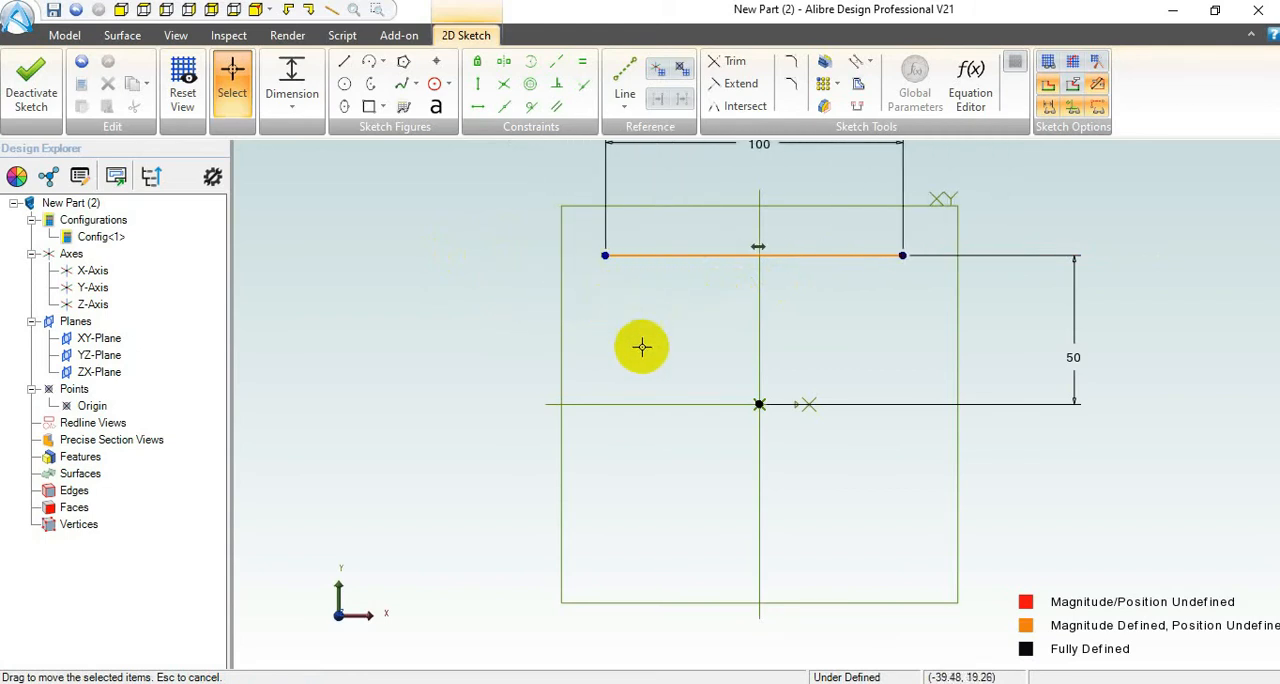
Step: Dimension the horizontal distance from the origin to the line's right endpoint as 50 mm
{"action": "left_click", "coordinate": [271, 59]}
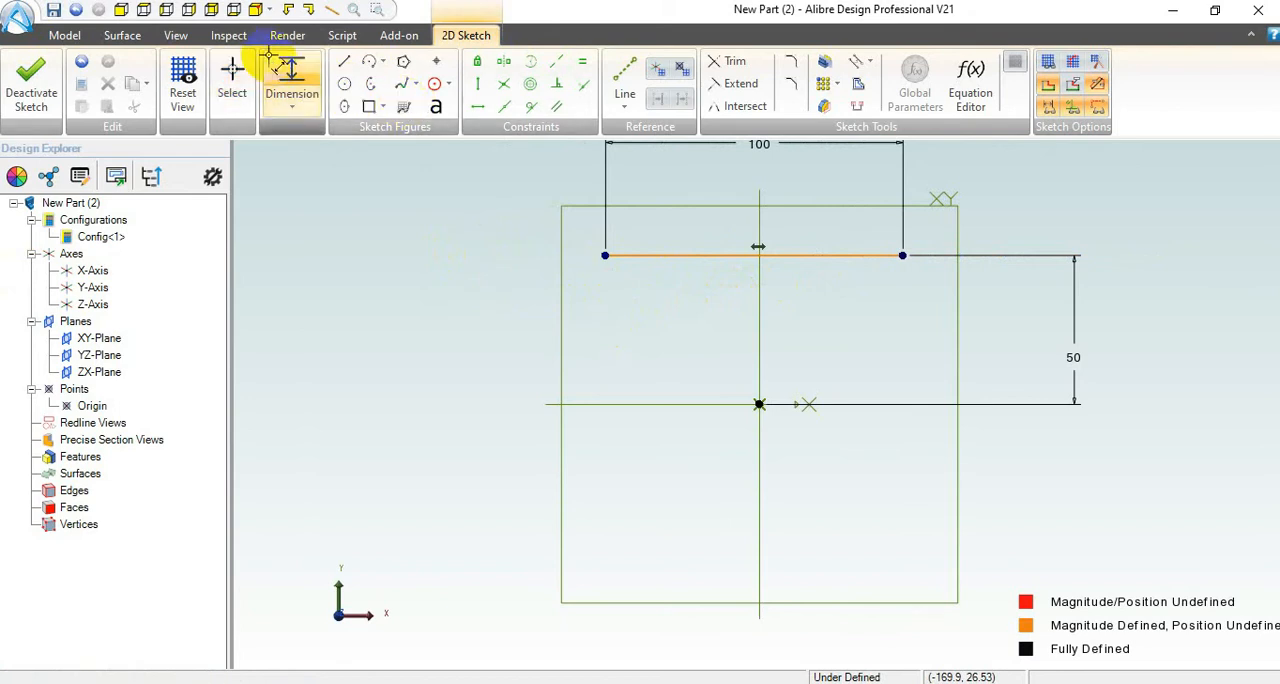
{"action": "left_click", "coordinate": [760, 403]}
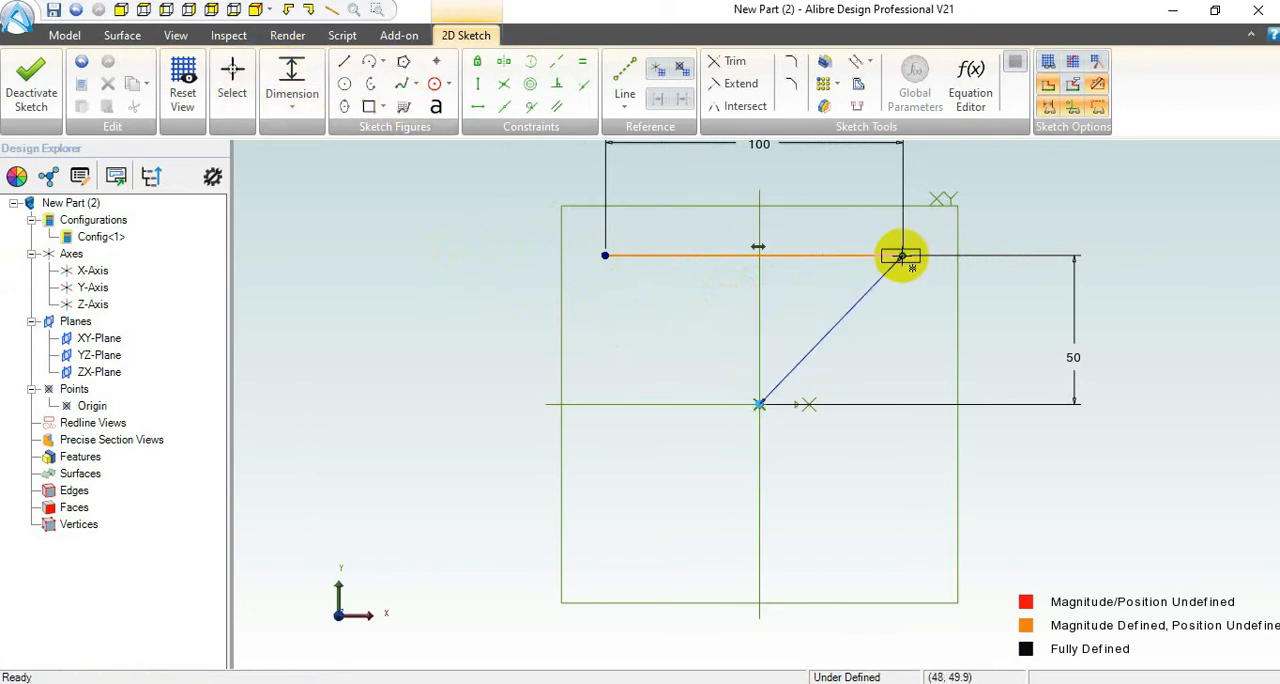
{"action": "left_click", "coordinate": [901, 257]}
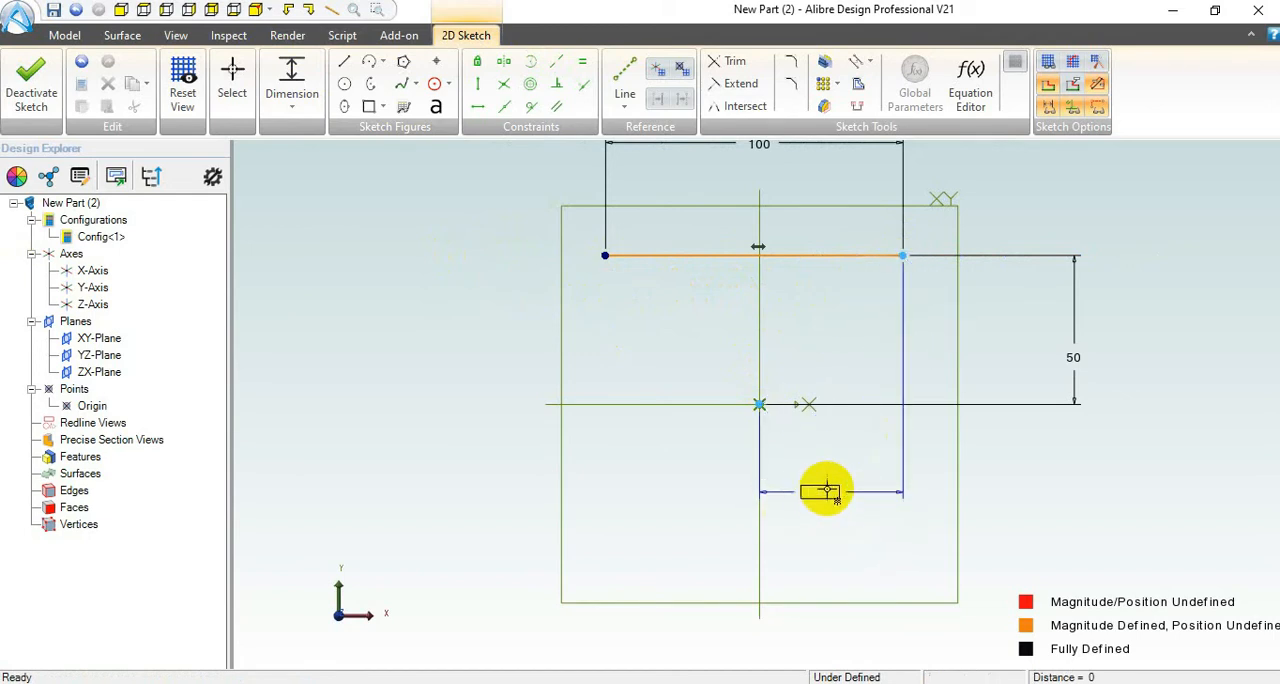
{"action": "left_click", "coordinate": [827, 487]}
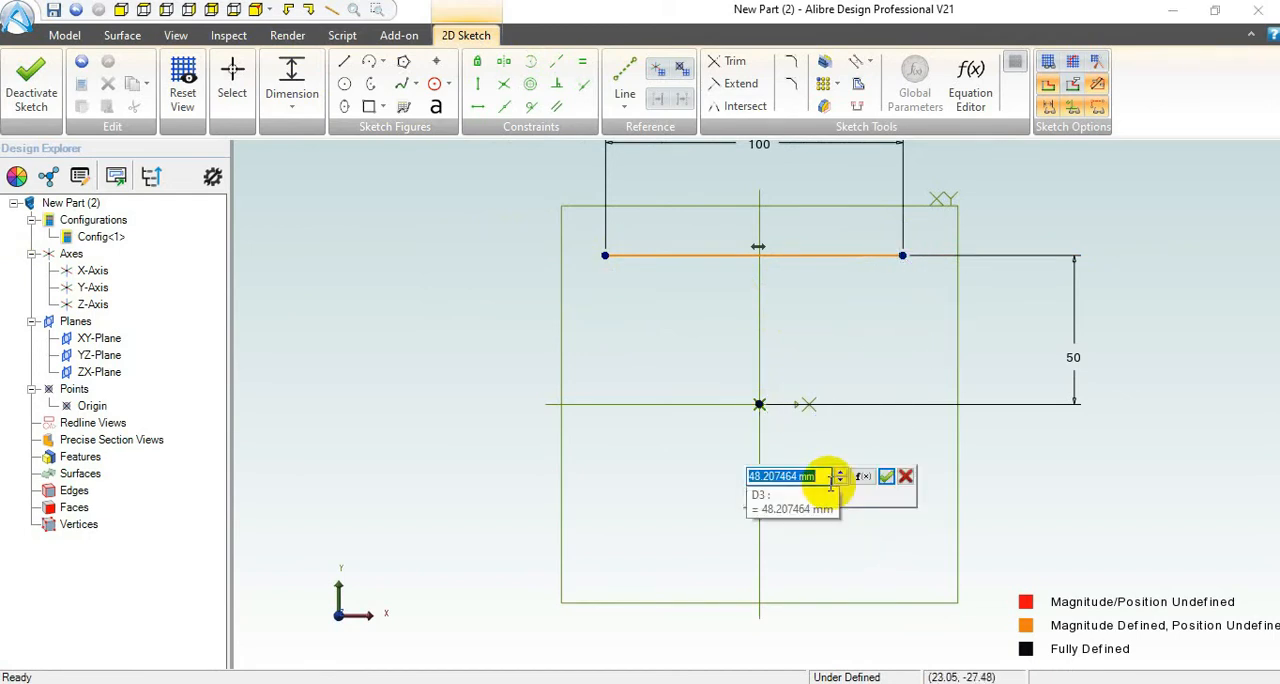
{"action": "type", "text": "50"}
{"action": "key", "text": "Return"}
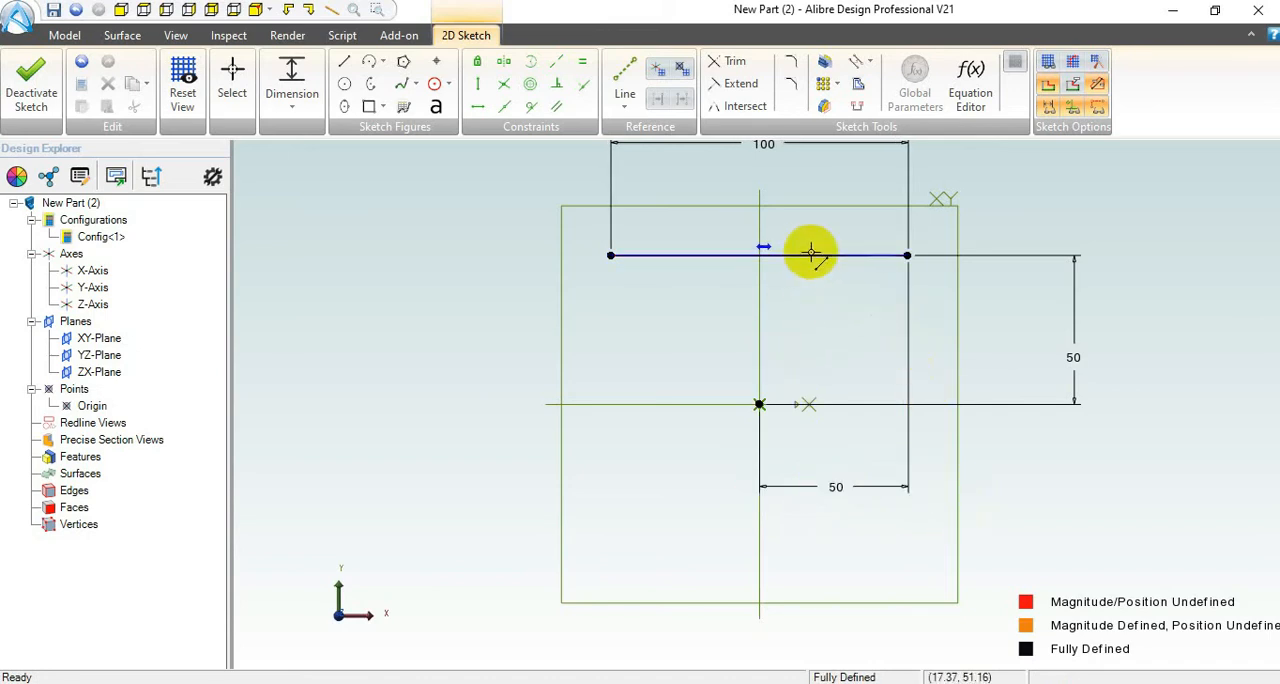
Step: Exit the sketch, ignore the unclosed-sketch problem, and show the part in an isometric view
{"action": "left_click", "coordinate": [22, 80]}
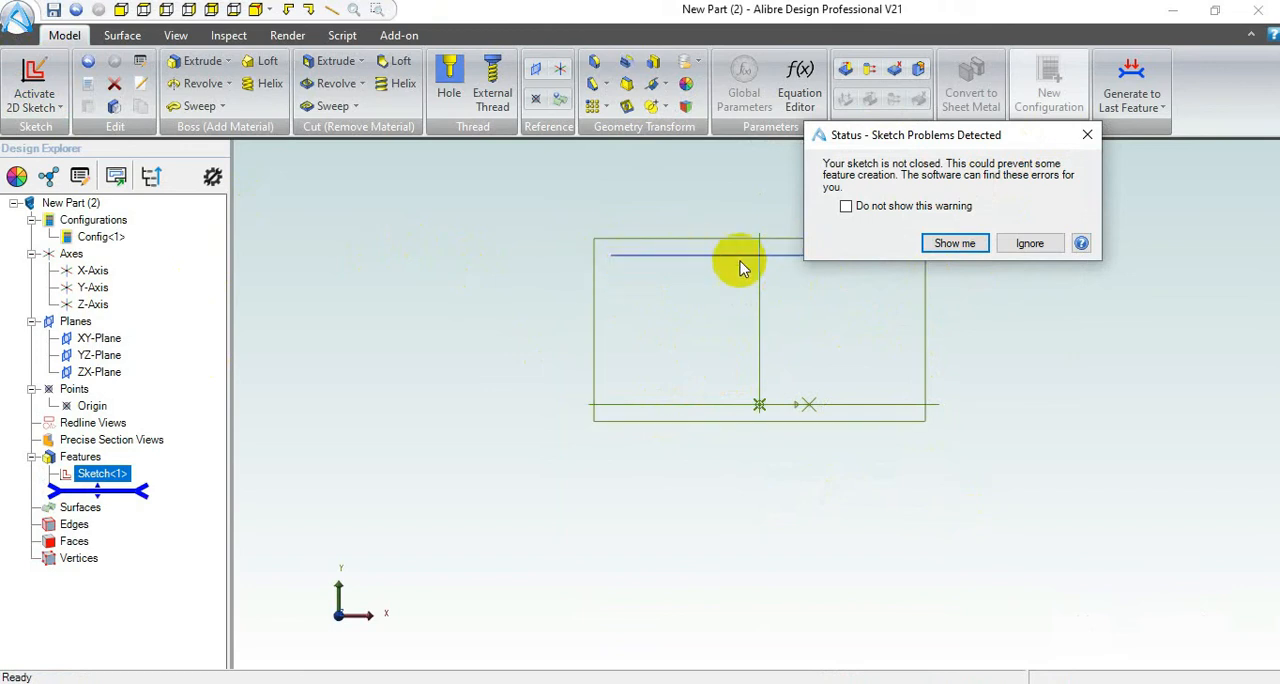
{"action": "left_click", "coordinate": [1030, 245]}
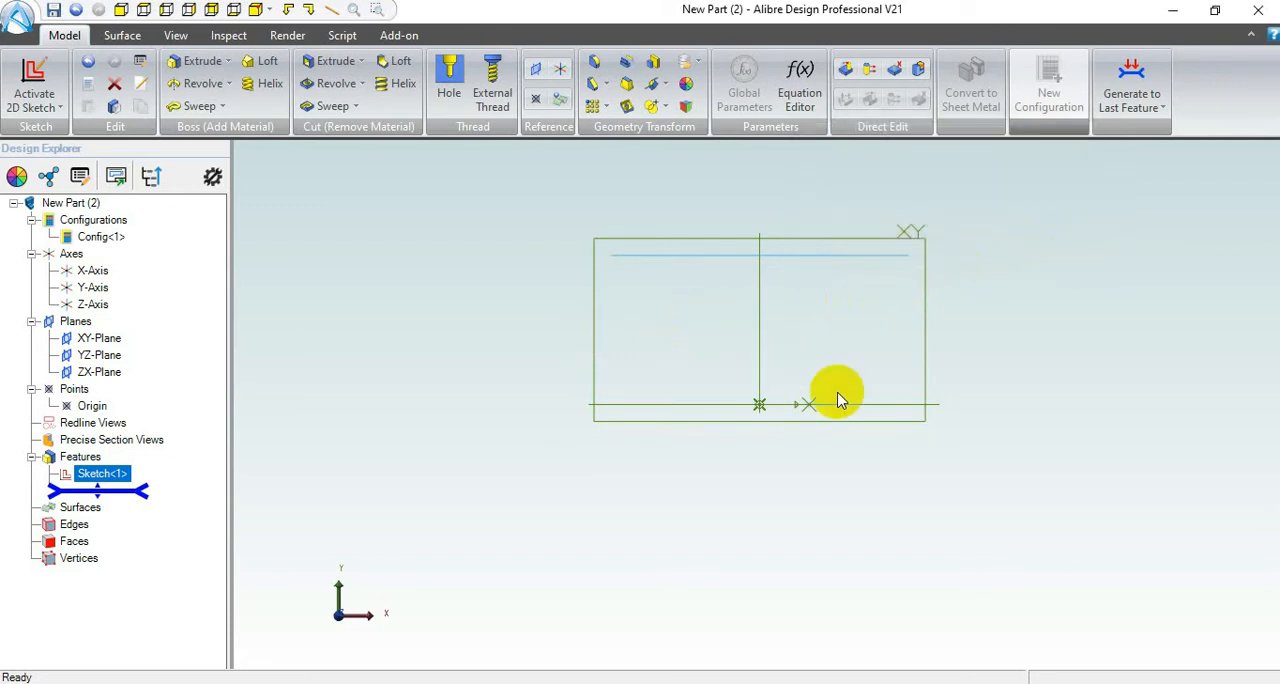
{"action": "left_click", "coordinate": [257, 11]}
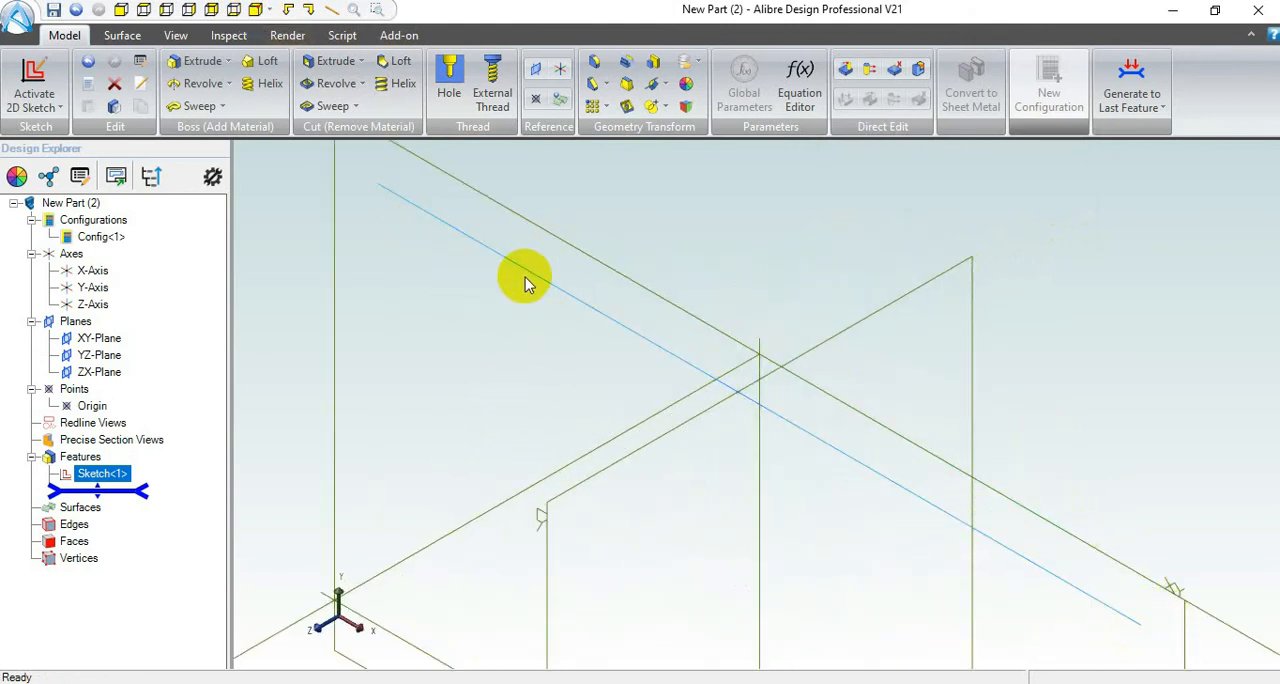
{"action": "scroll", "coordinate": [630, 355], "scroll_direction": "down", "scroll_amount": 4}
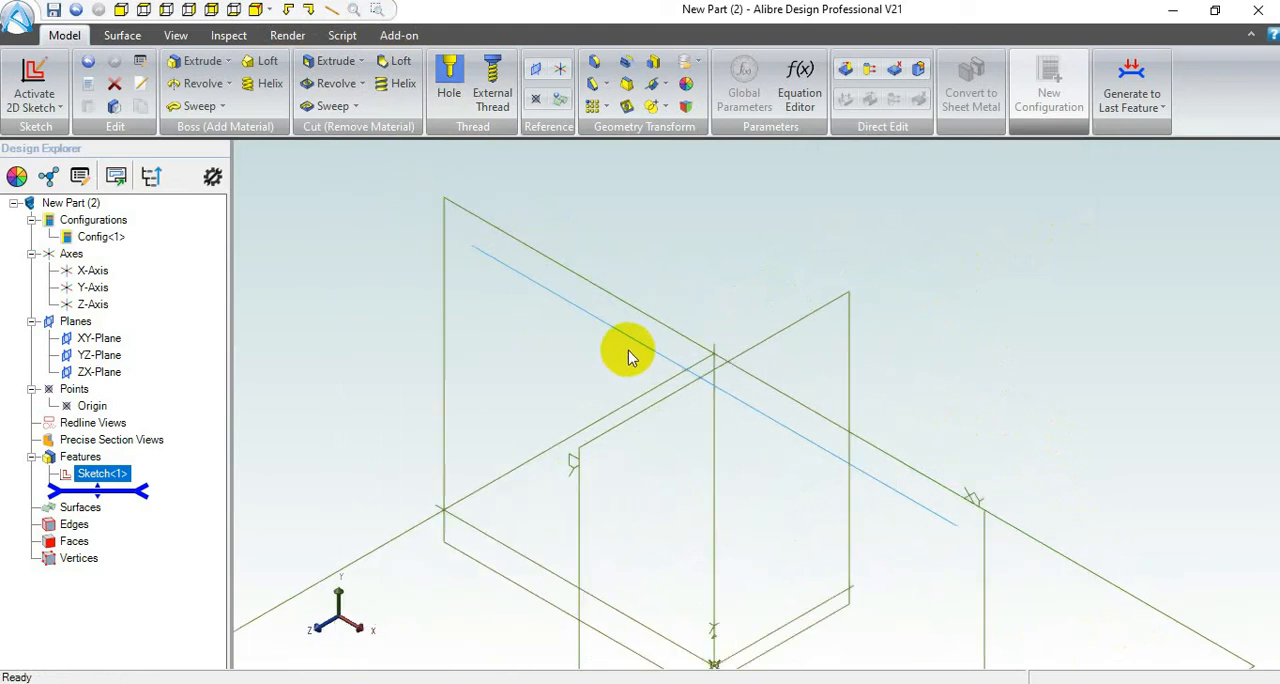
{"action": "scroll", "coordinate": [619, 343], "scroll_direction": "down", "scroll_amount": 2}
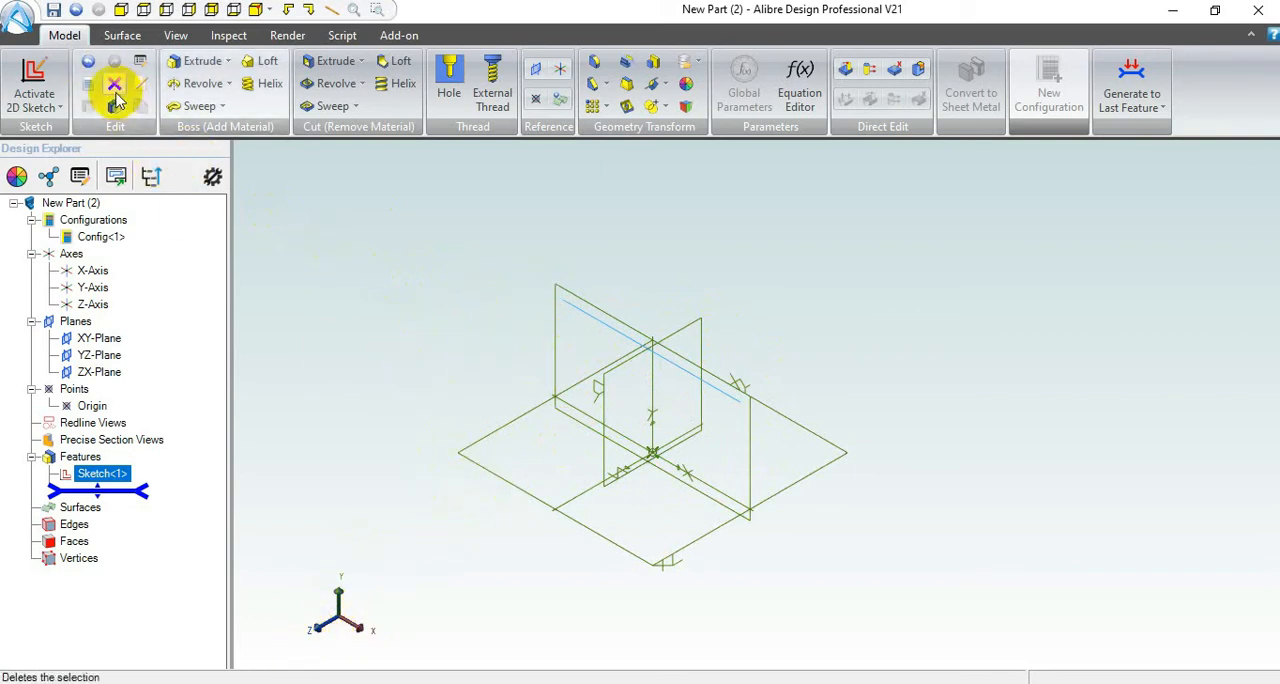
{"action": "left_click", "coordinate": [20, 70]}
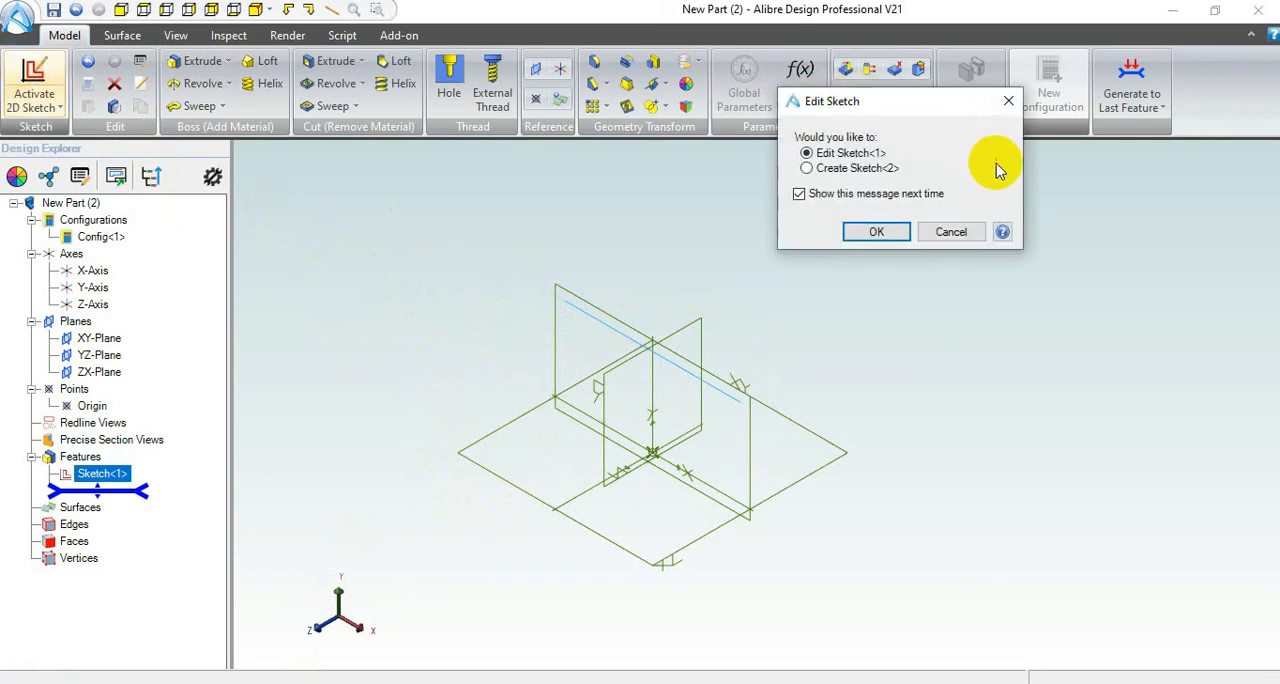
{"action": "left_click", "coordinate": [807, 168]}
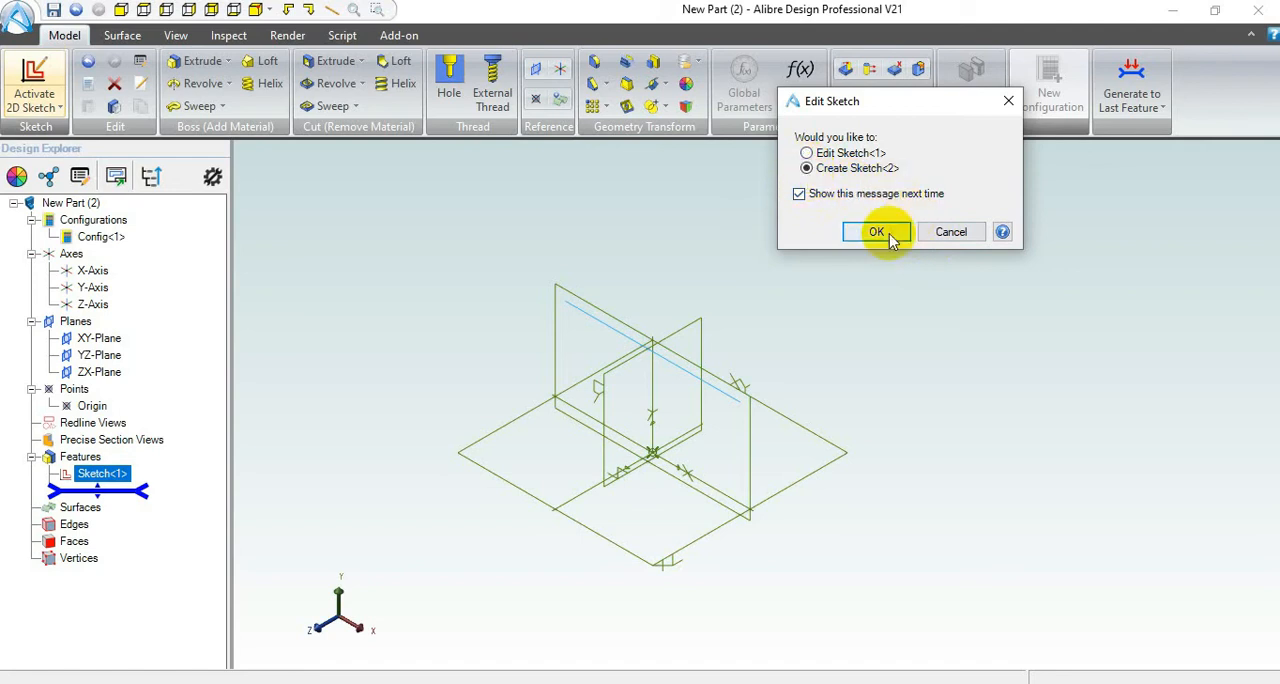
{"action": "left_click", "coordinate": [878, 232]}
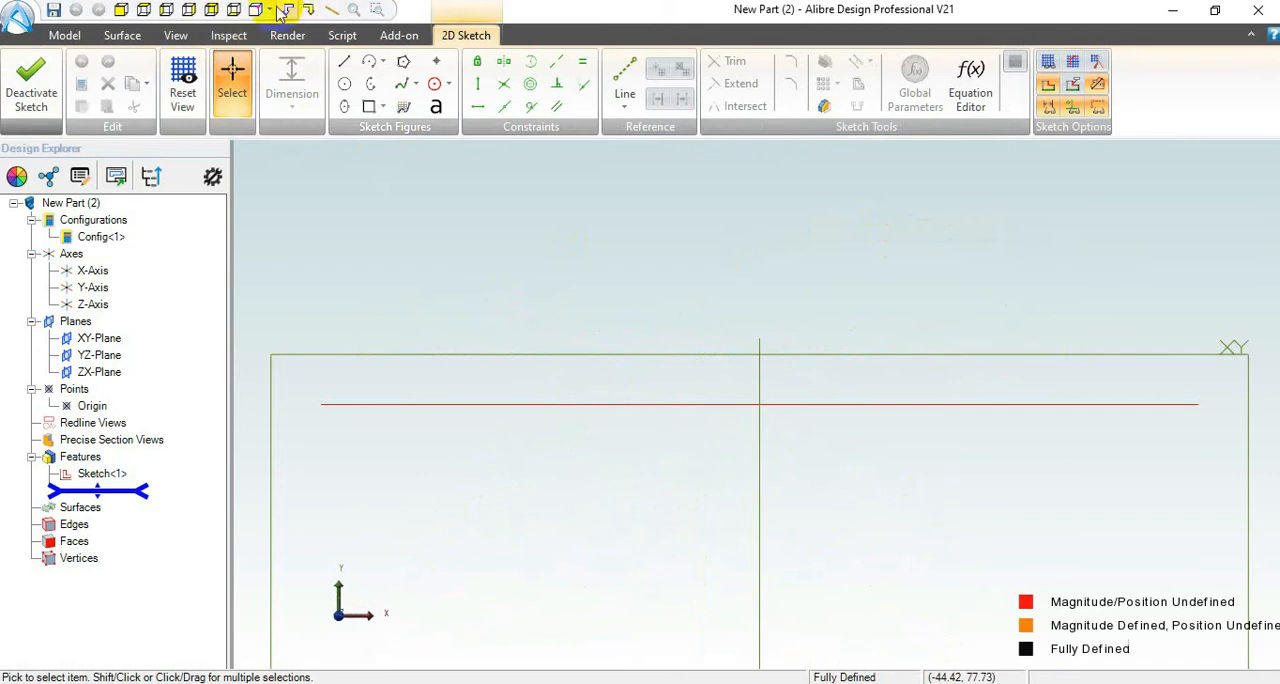
{"action": "left_click", "coordinate": [31, 80]}
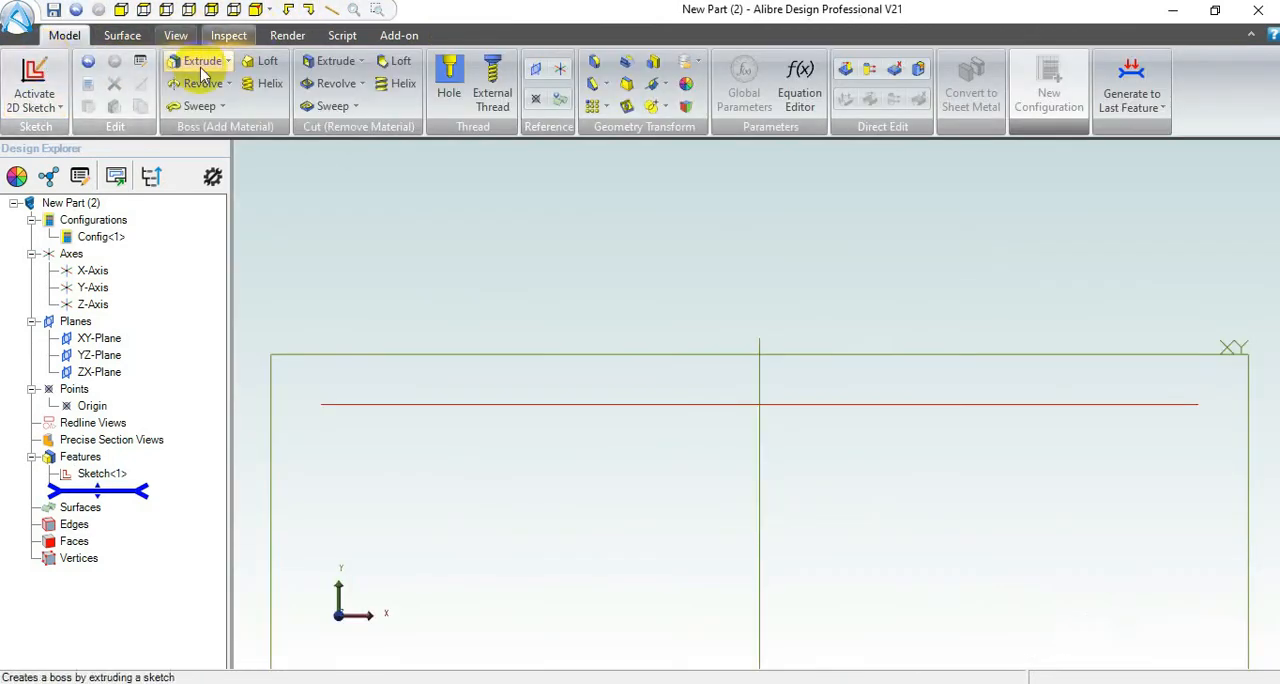
Step: Start a 2D sketch on the ZX plane and draw a circle about 59 mm in diameter centred on the origin
{"action": "left_click", "coordinate": [256, 12]}
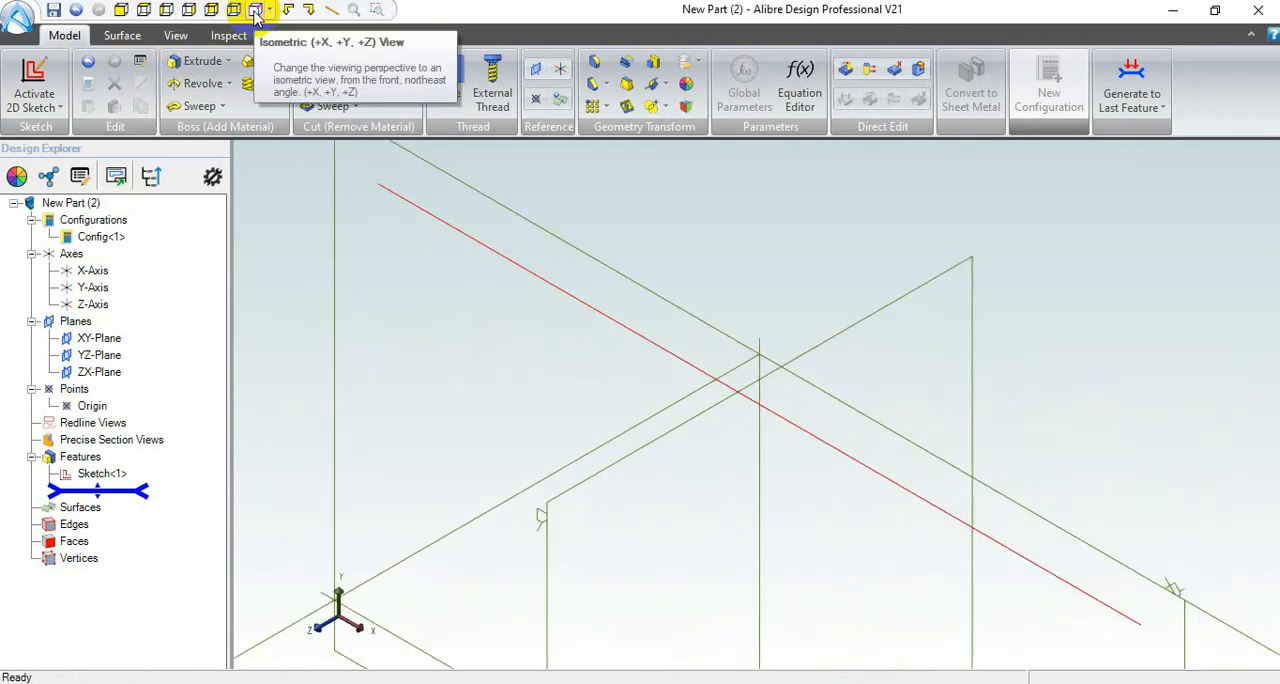
{"action": "scroll", "coordinate": [490, 260], "scroll_direction": "down", "scroll_amount": 5}
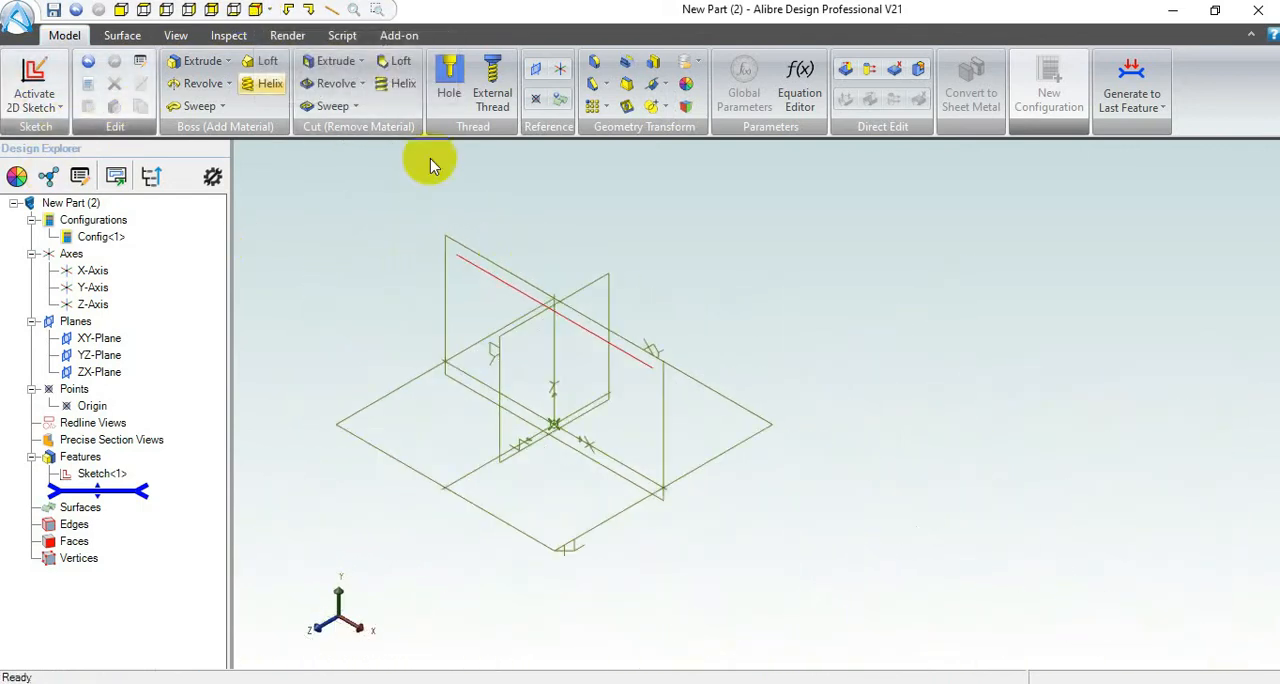
{"action": "left_click", "coordinate": [403, 395]}
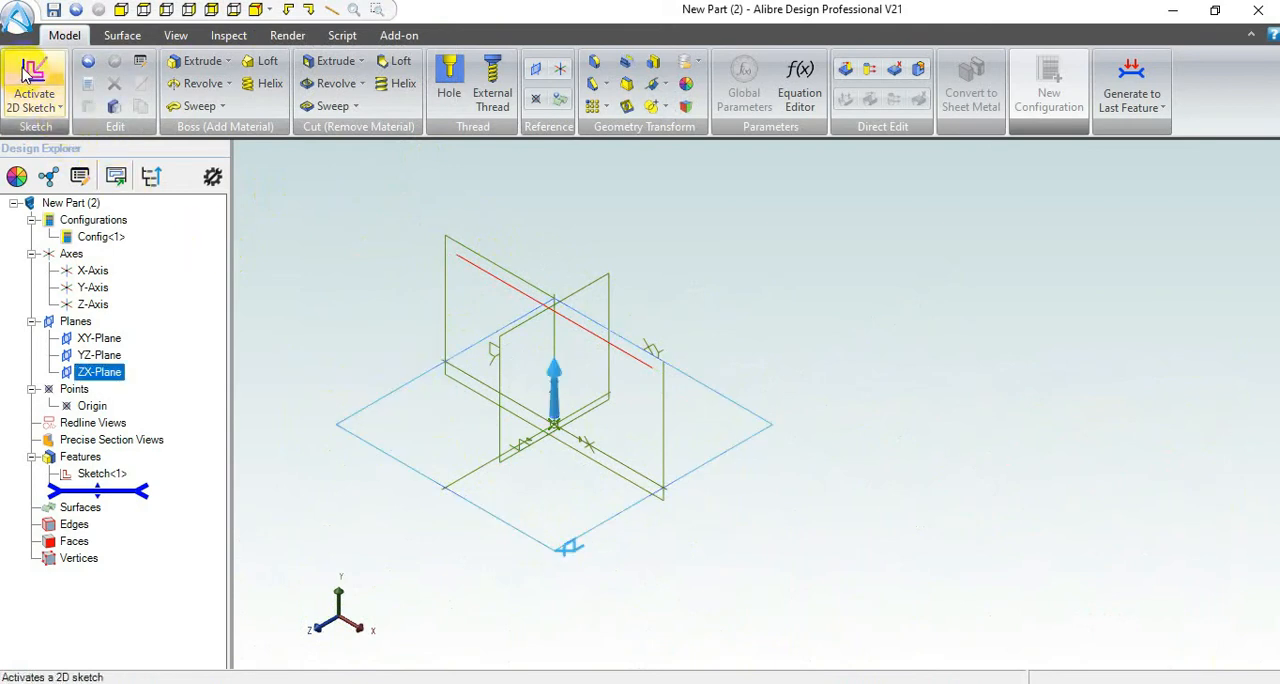
{"action": "left_click", "coordinate": [27, 70]}
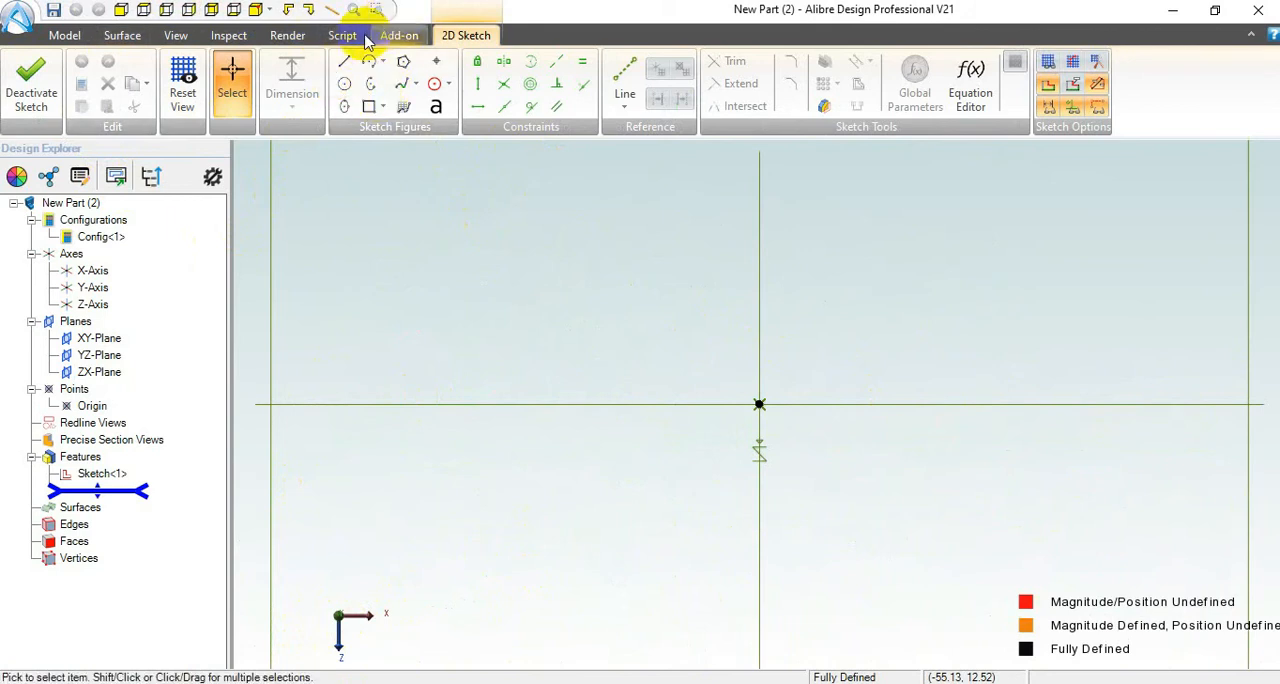
{"action": "left_click", "coordinate": [345, 88]}
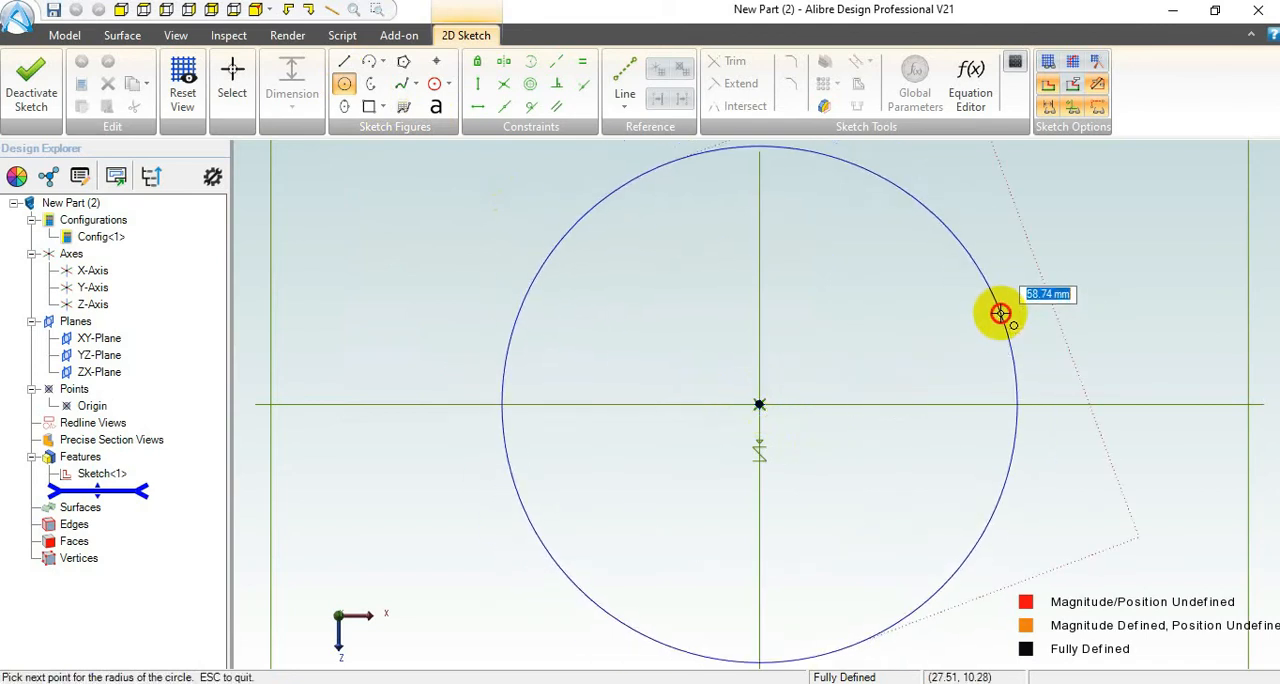
{"action": "left_click", "coordinate": [1002, 311]}
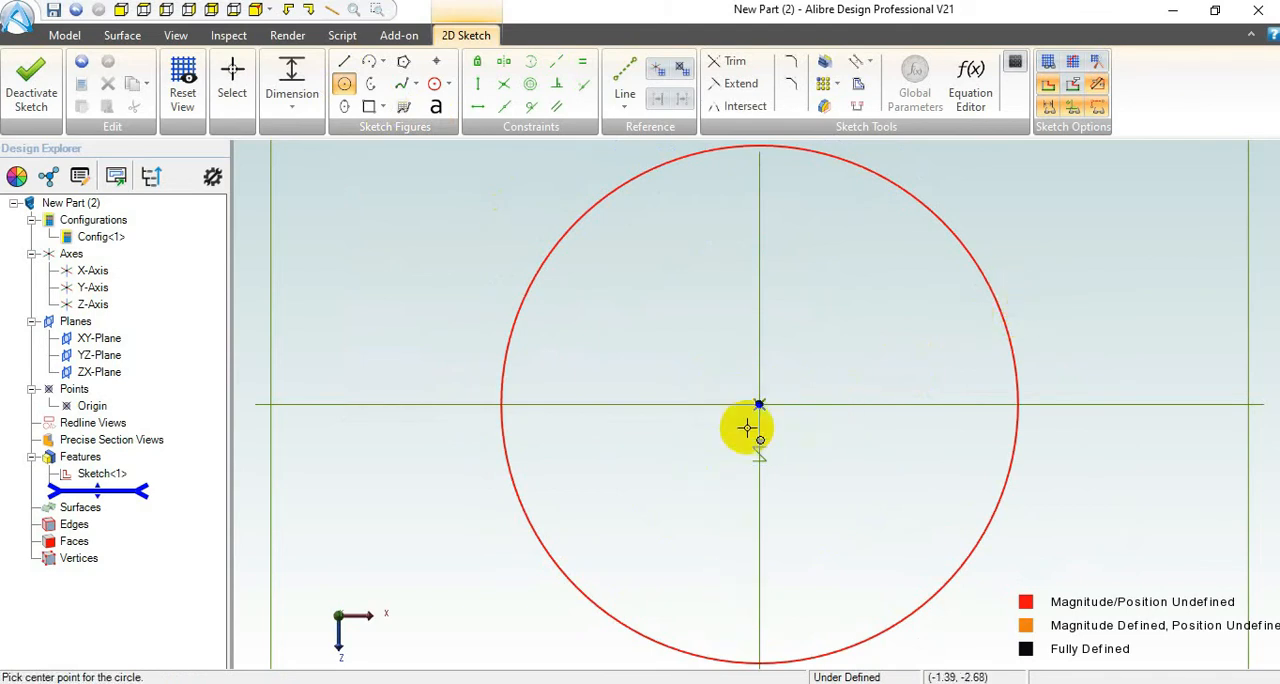
Step: Dimension the circle's diameter as 100 mm
{"action": "left_click", "coordinate": [288, 78]}
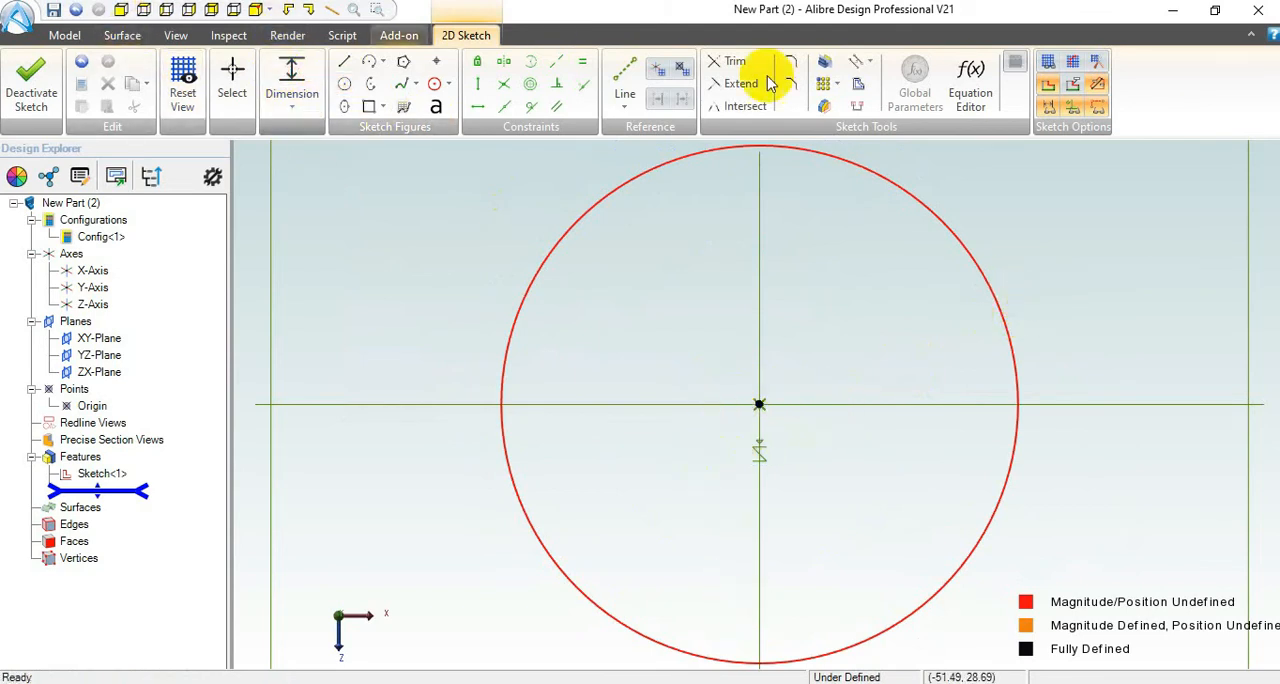
{"action": "left_click", "coordinate": [920, 203]}
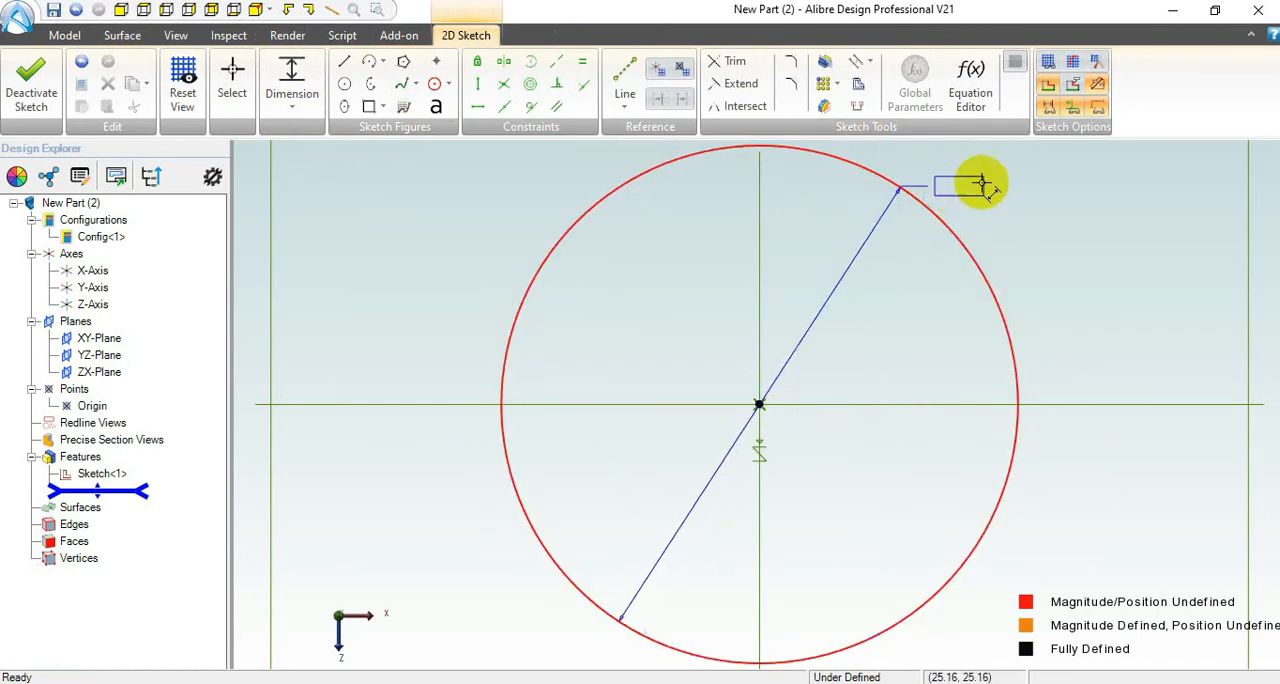
{"action": "left_click", "coordinate": [1067, 197]}
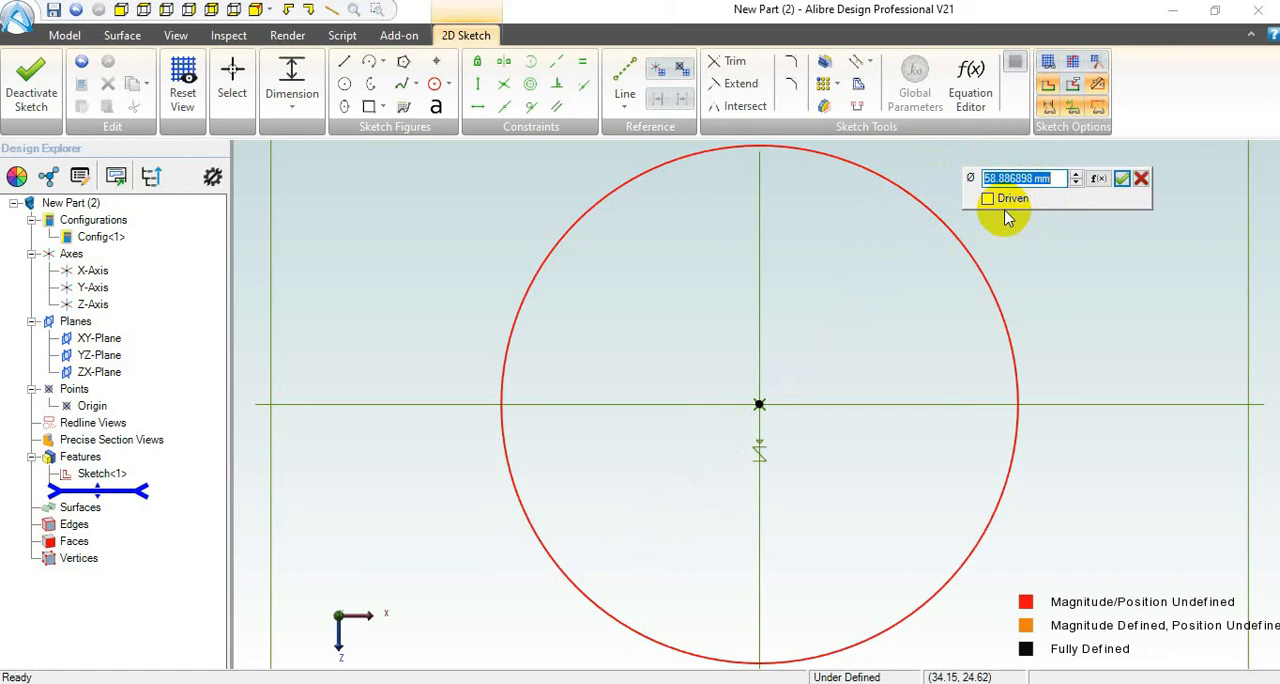
{"action": "type", "text": "100"}
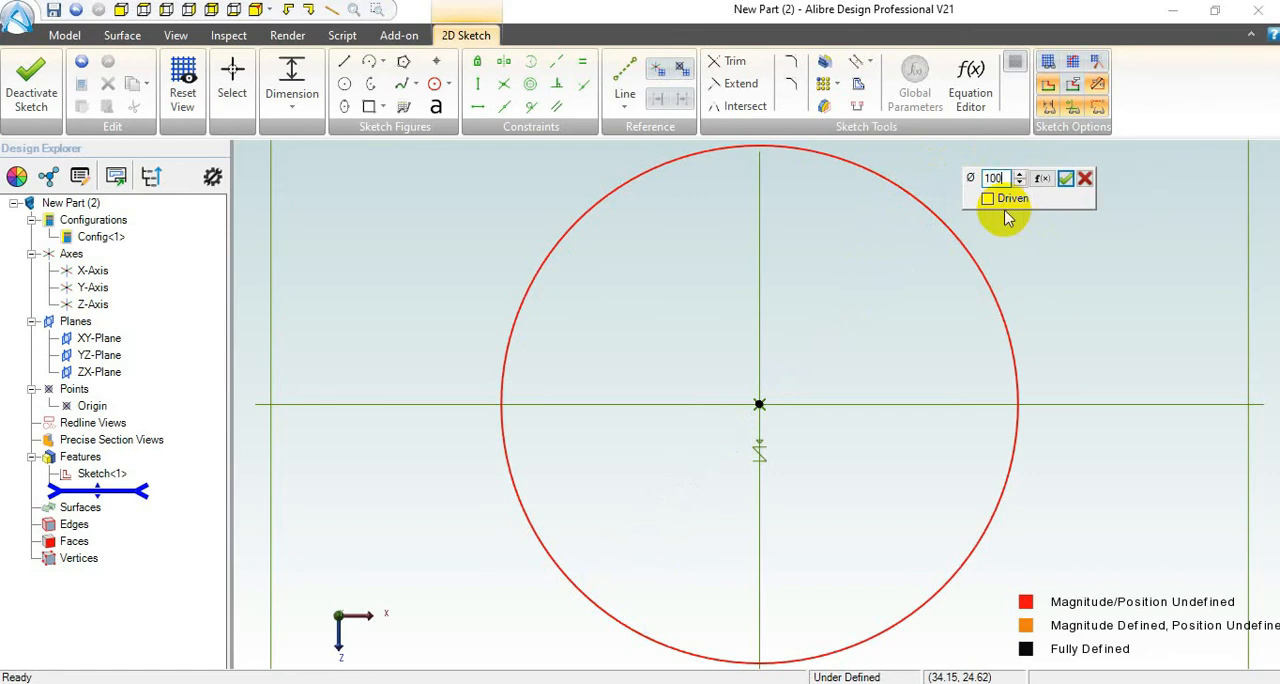
{"action": "key", "text": "Return"}
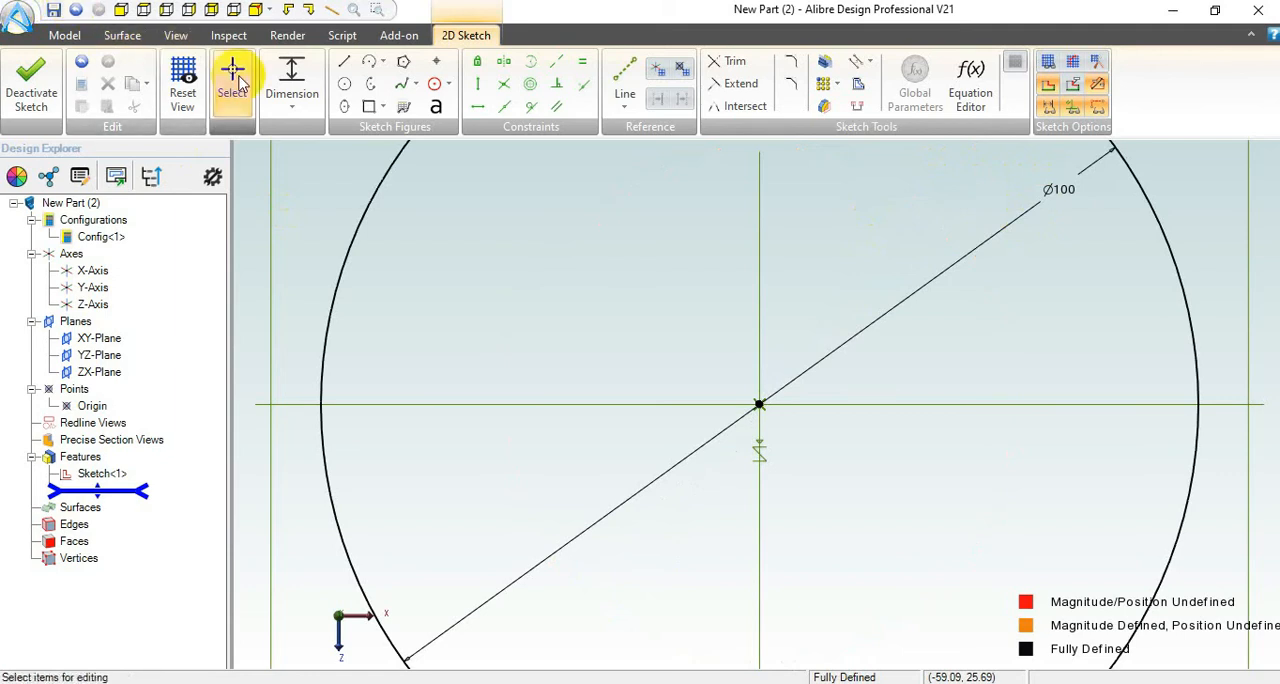
Step: Exit the circle sketch and show the part in an isometric view
{"action": "scroll", "coordinate": [240, 82], "scroll_direction": "down", "scroll_amount": 4}
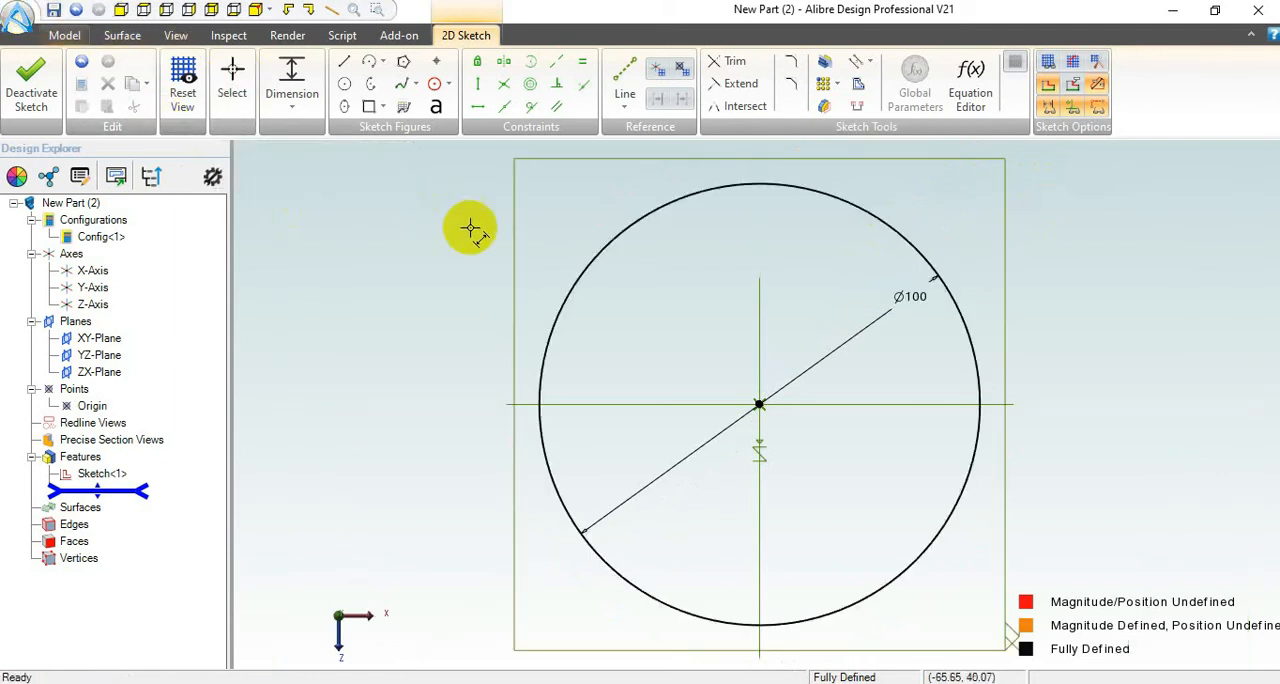
{"action": "left_click", "coordinate": [30, 77]}
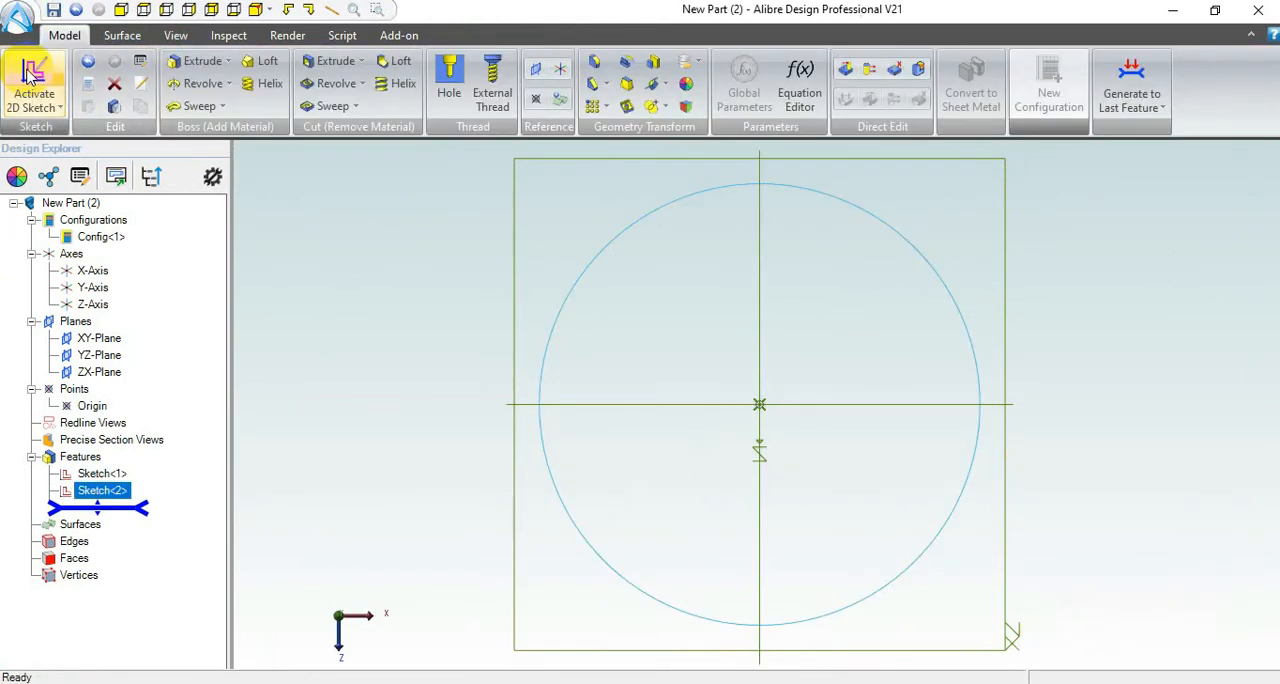
{"action": "left_click", "coordinate": [255, 10]}
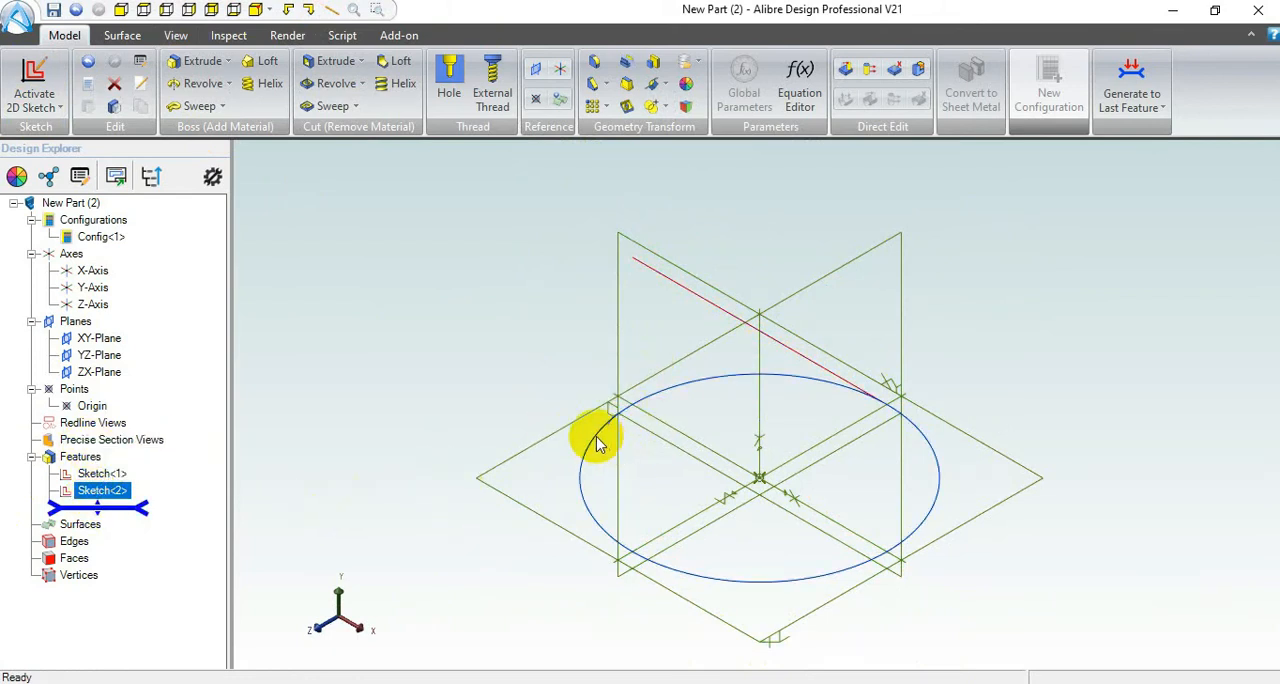
Step: Start a 2D sketch on the YZ plane and draw a two-corner rectangle about 81 by 68 mm around the origin
{"action": "left_click", "coordinate": [97, 475]}
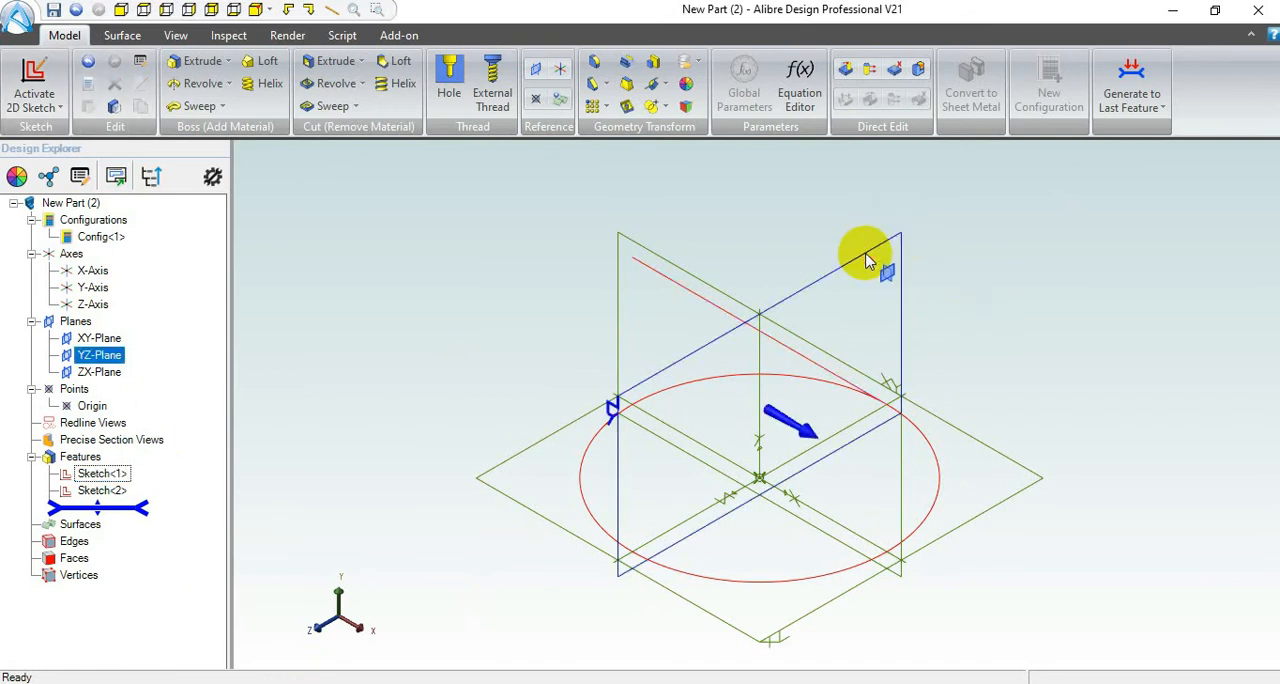
{"action": "left_click", "coordinate": [37, 73]}
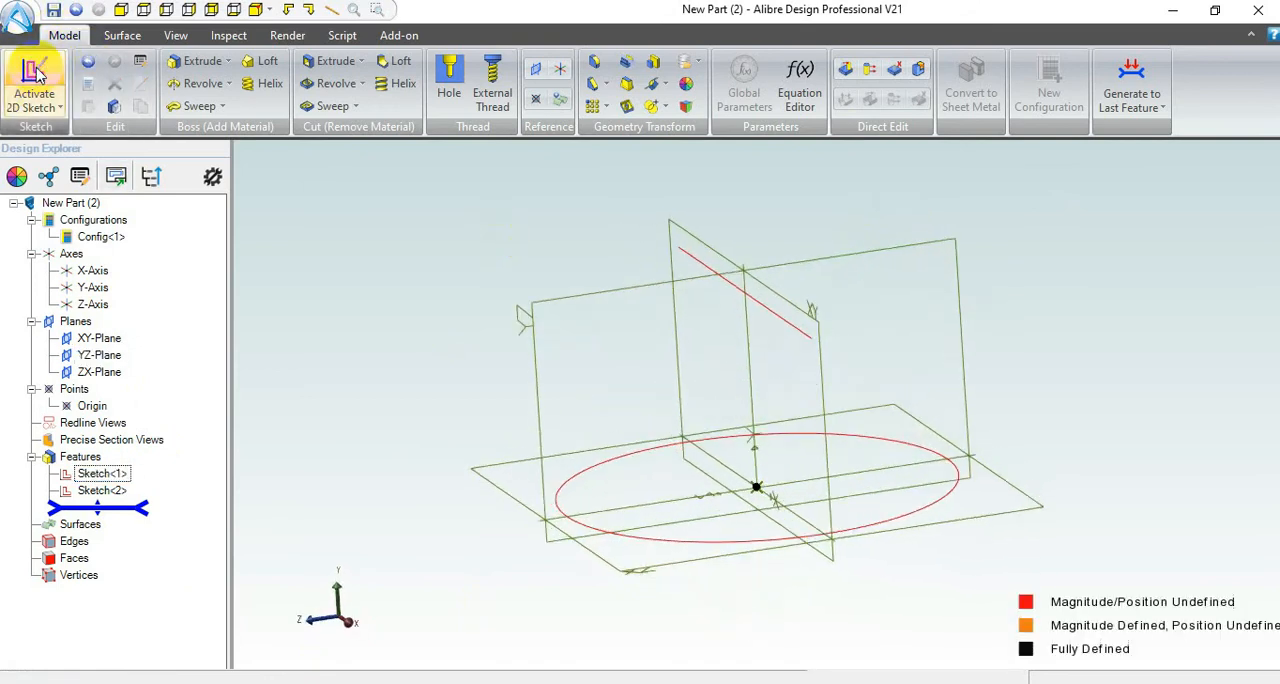
{"action": "scroll", "coordinate": [690, 375], "scroll_direction": "down", "scroll_amount": 4}
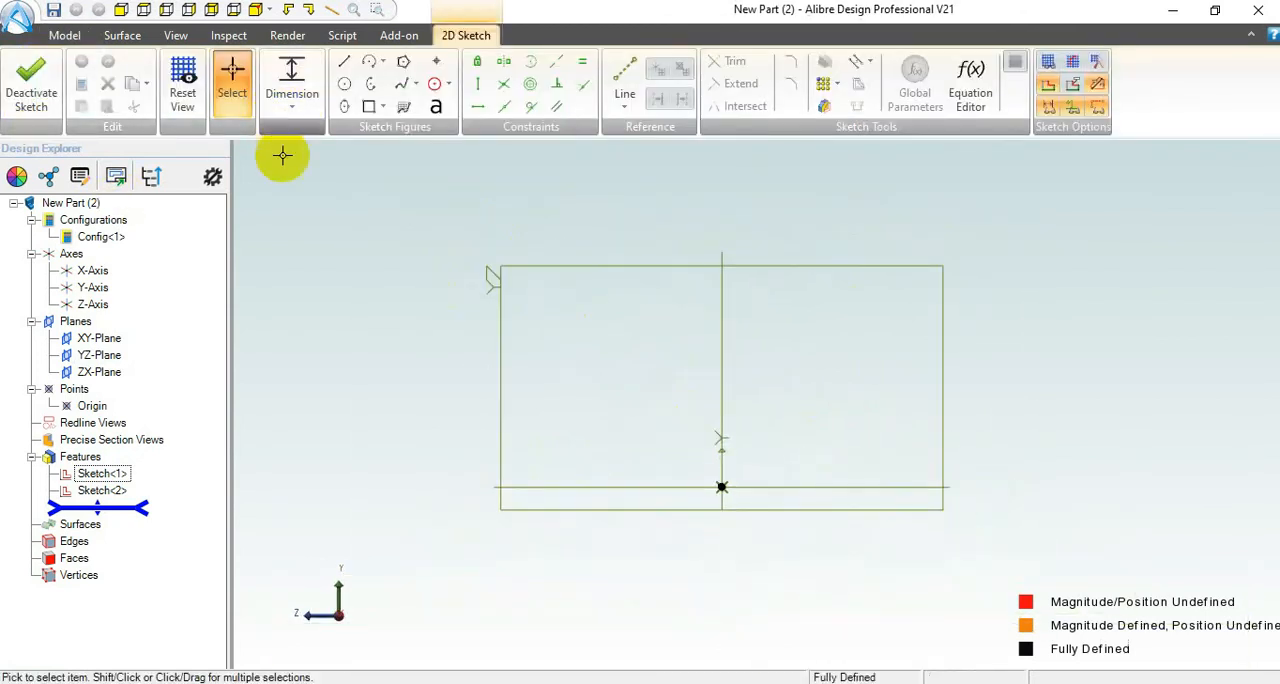
{"action": "left_click", "coordinate": [386, 107]}
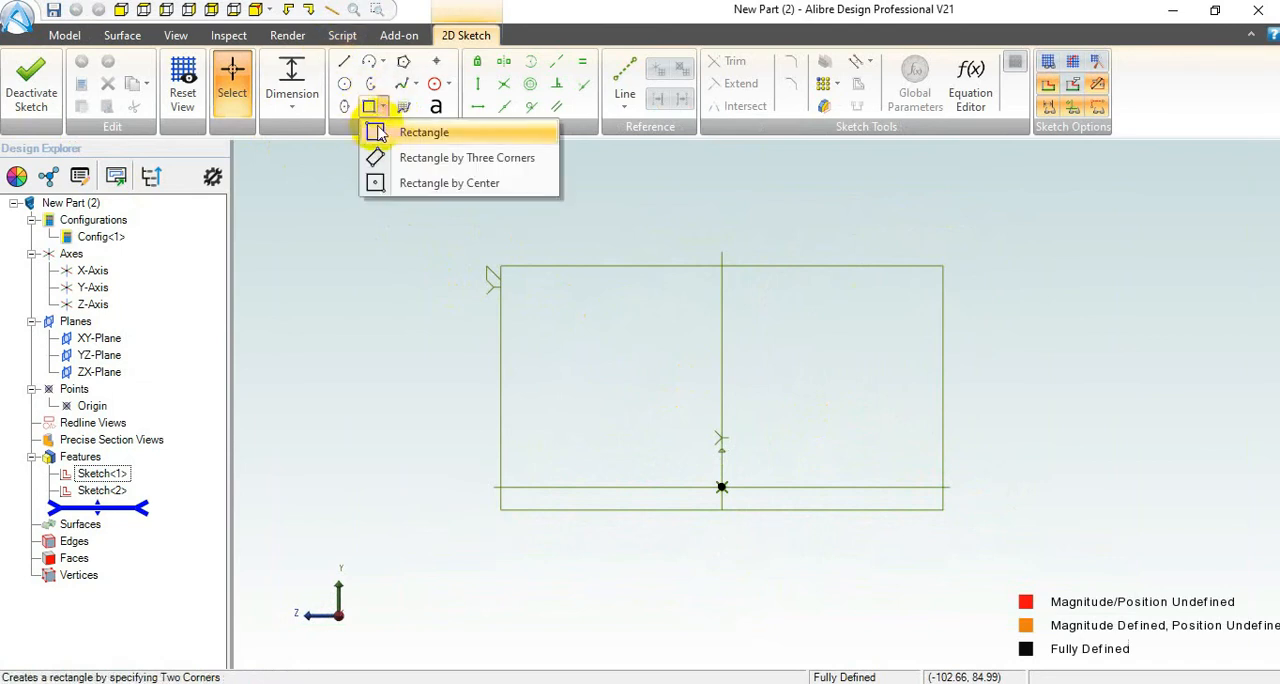
{"action": "left_click", "coordinate": [373, 136]}
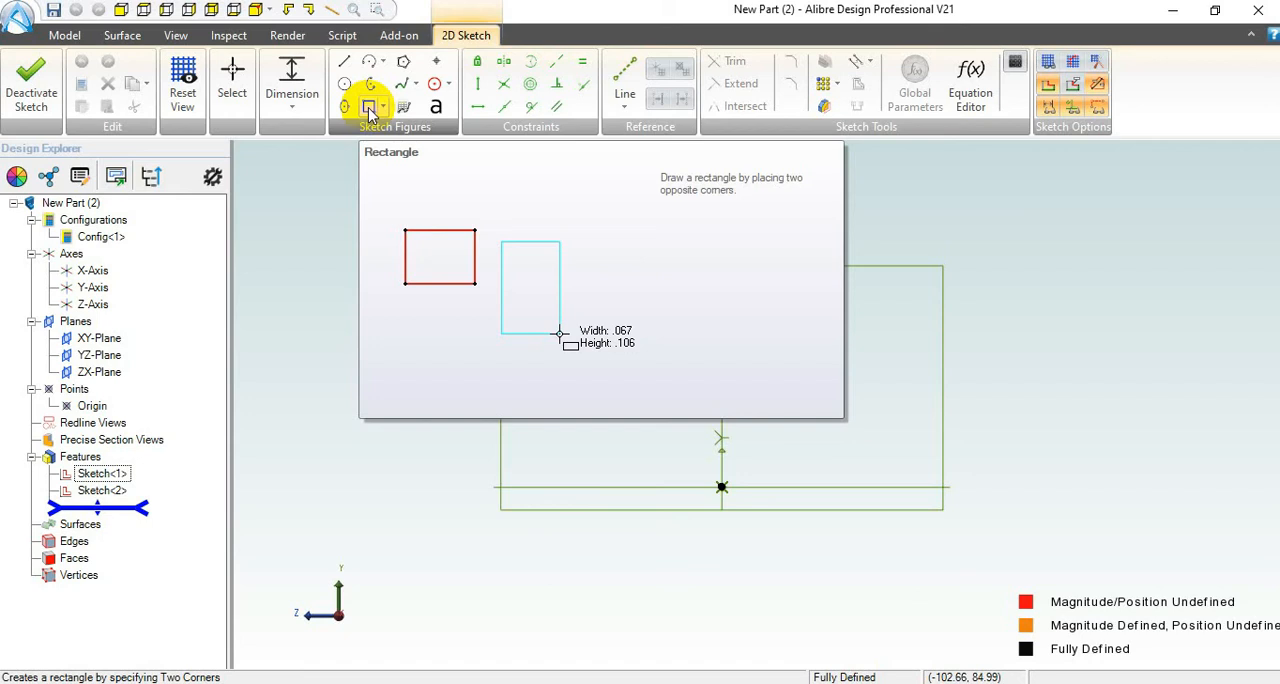
{"action": "left_click", "coordinate": [369, 108]}
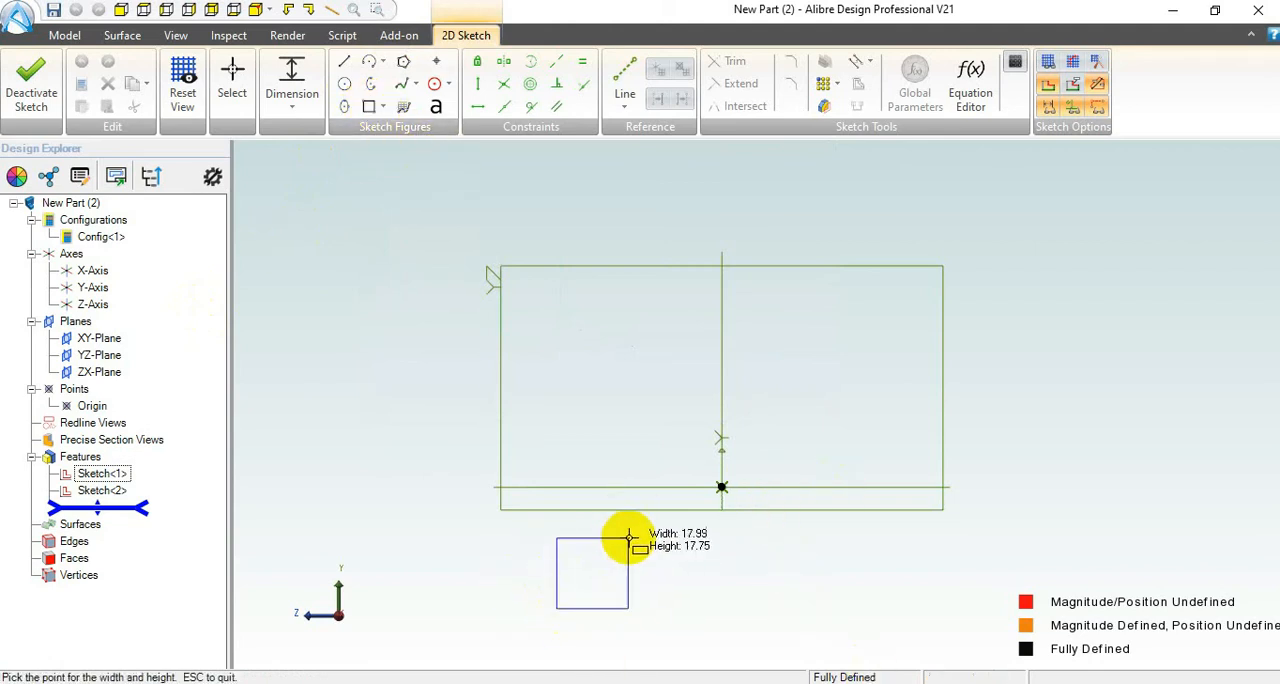
{"action": "left_click", "coordinate": [877, 338]}
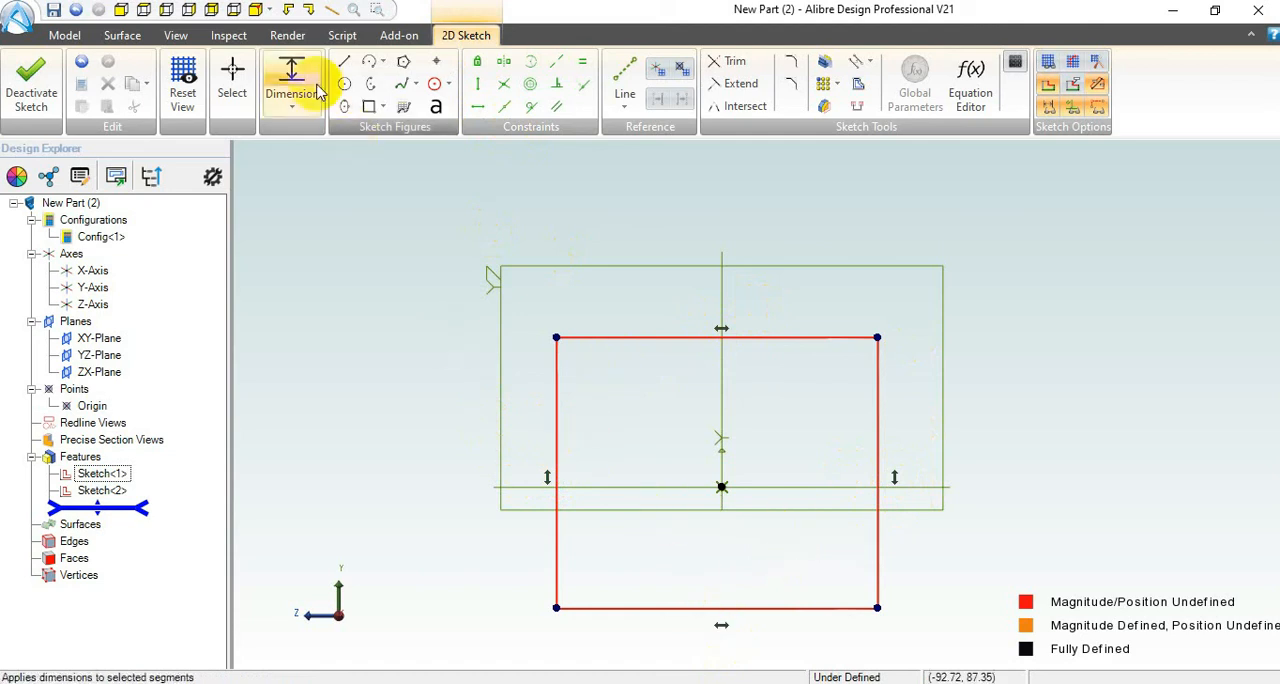
Step: Test the rectangle's freedom by moving its two upper corners inward and down, making it about 73 mm wide
{"action": "left_click", "coordinate": [230, 80]}
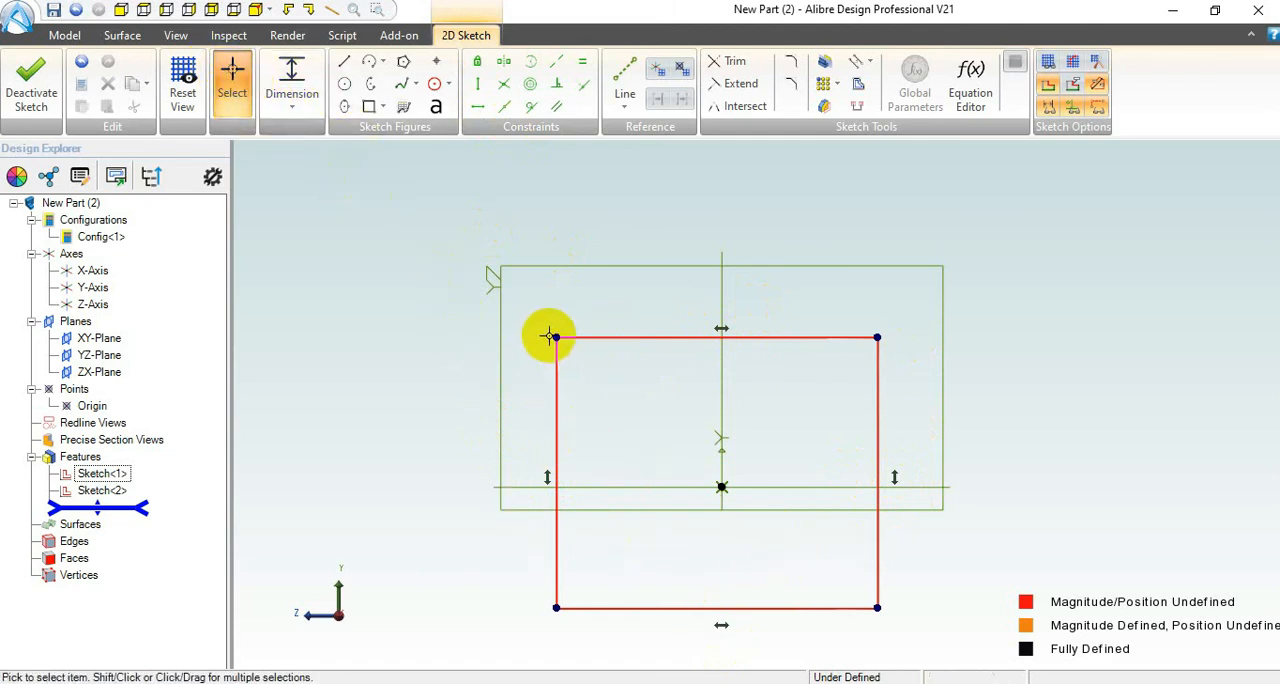
{"action": "left_click_drag", "start_coordinate": [557, 338], "coordinate": [563, 364]}
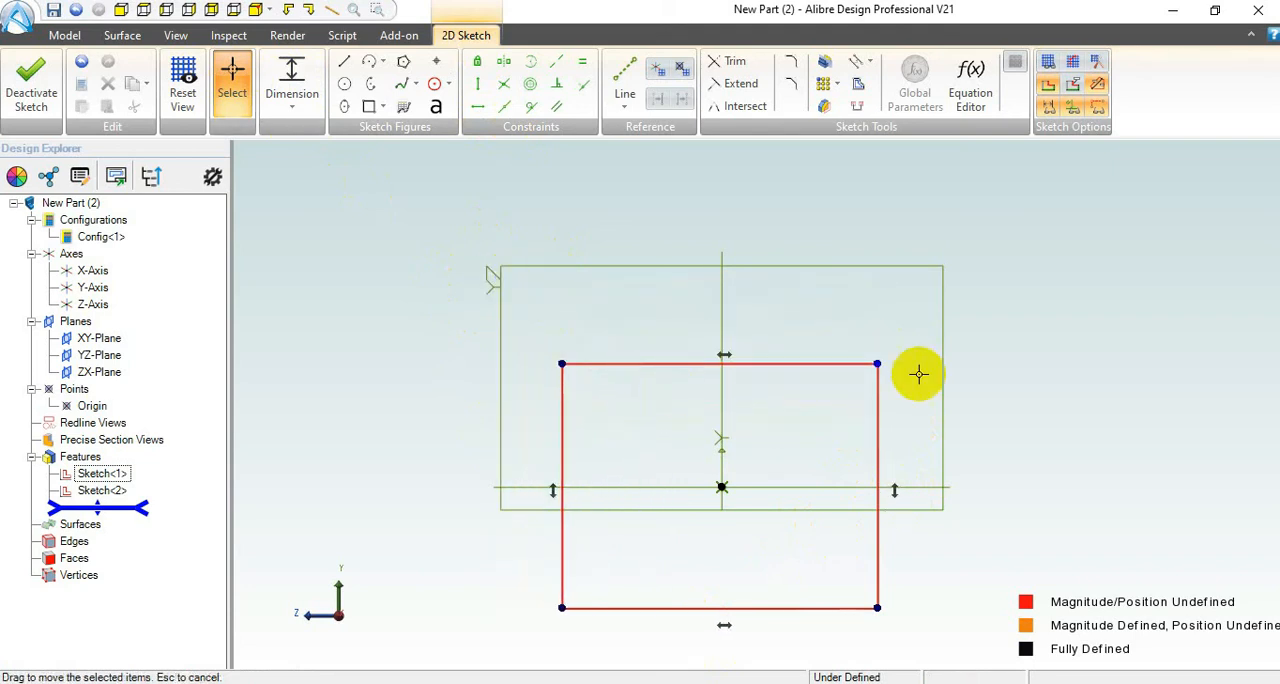
{"action": "left_click_drag", "start_coordinate": [877, 364], "coordinate": [851, 356]}
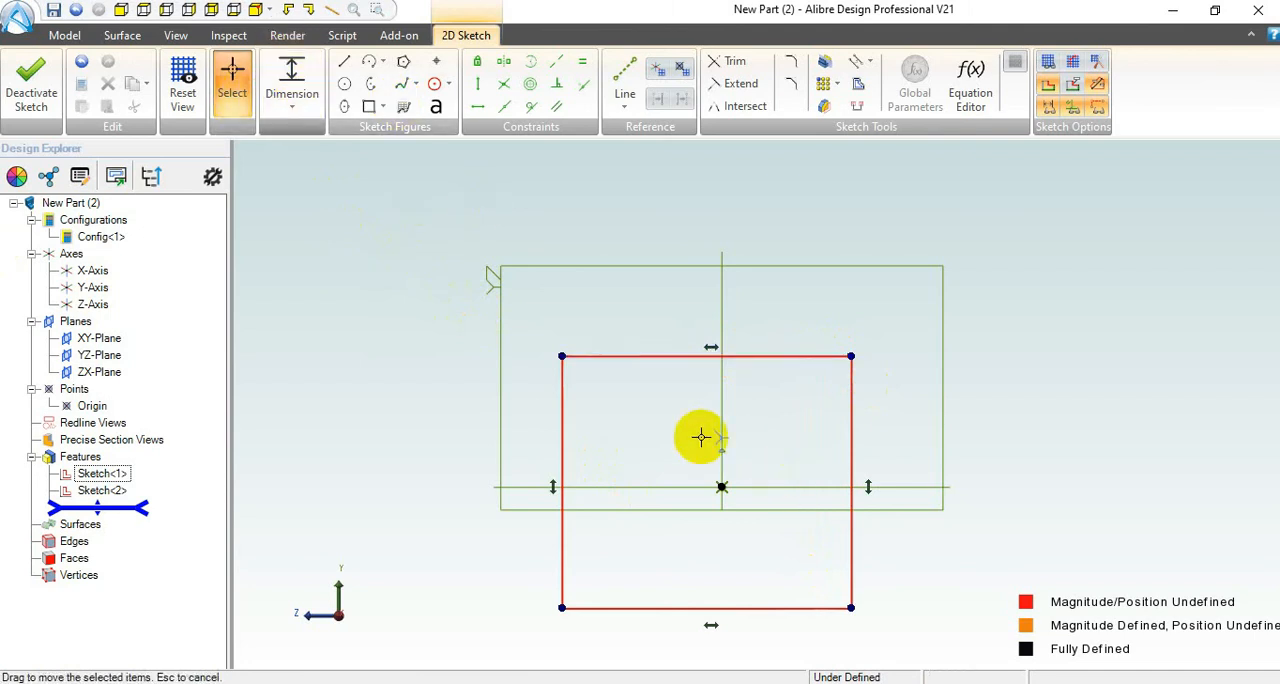
Step: Dimension the rectangle's top edge and left side as 100 mm each
{"action": "left_click", "coordinate": [296, 82]}
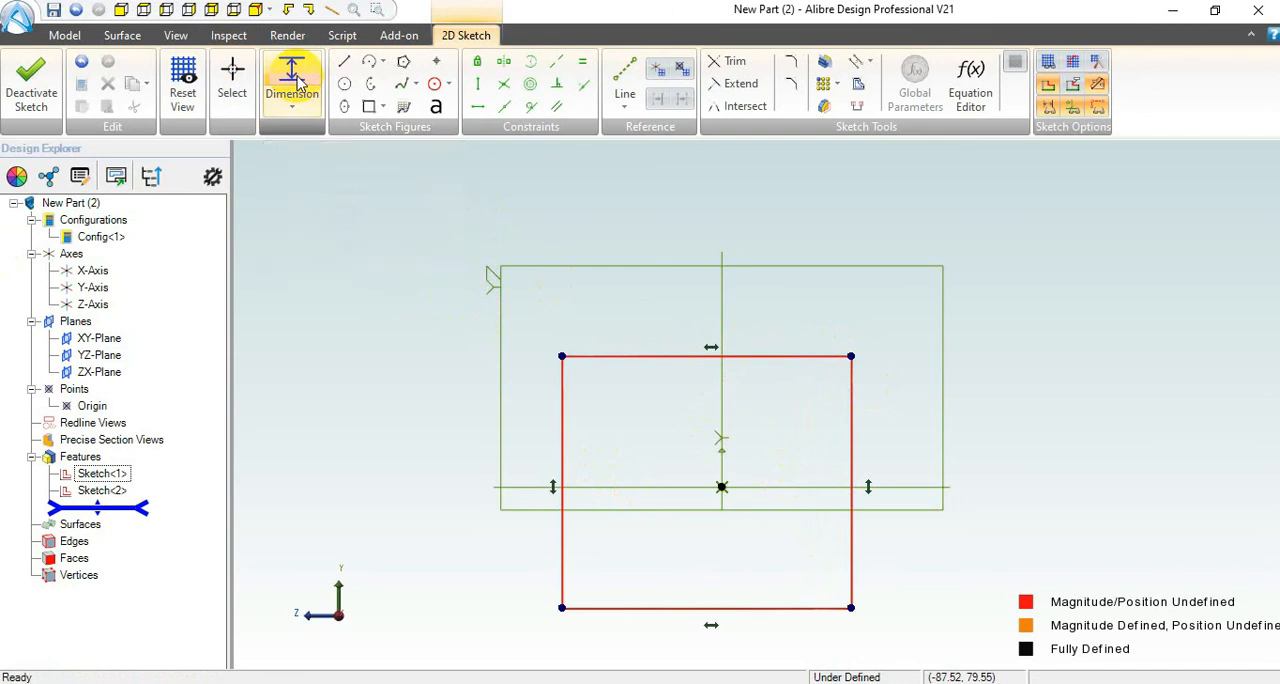
{"action": "left_click", "coordinate": [666, 357]}
{"action": "left_click", "coordinate": [703, 243]}
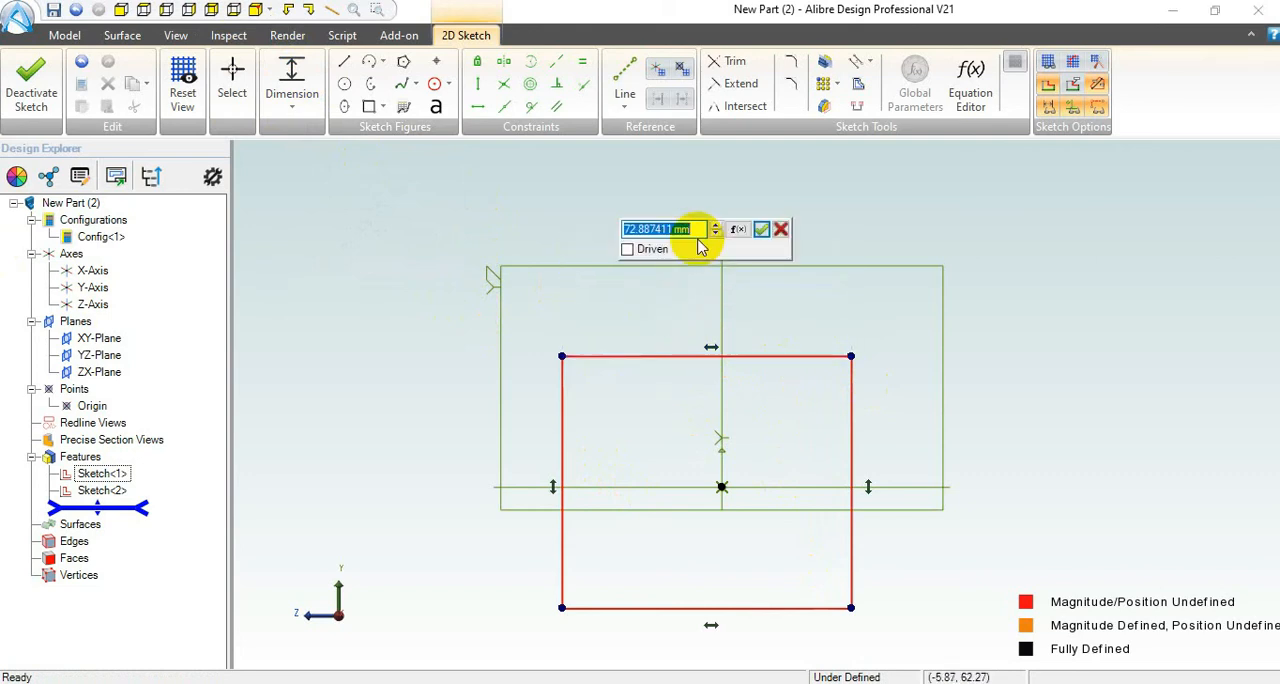
{"action": "type", "text": "100"}
{"action": "key", "text": "Return"}
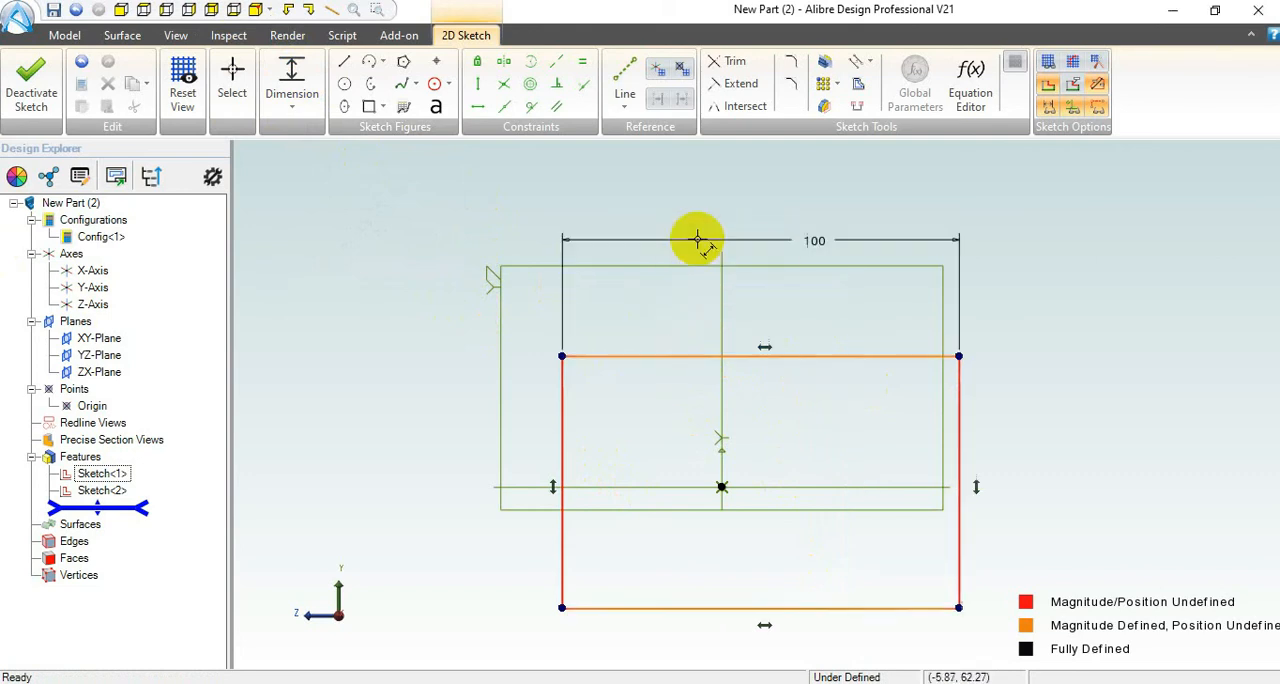
{"action": "left_click", "coordinate": [562, 411]}
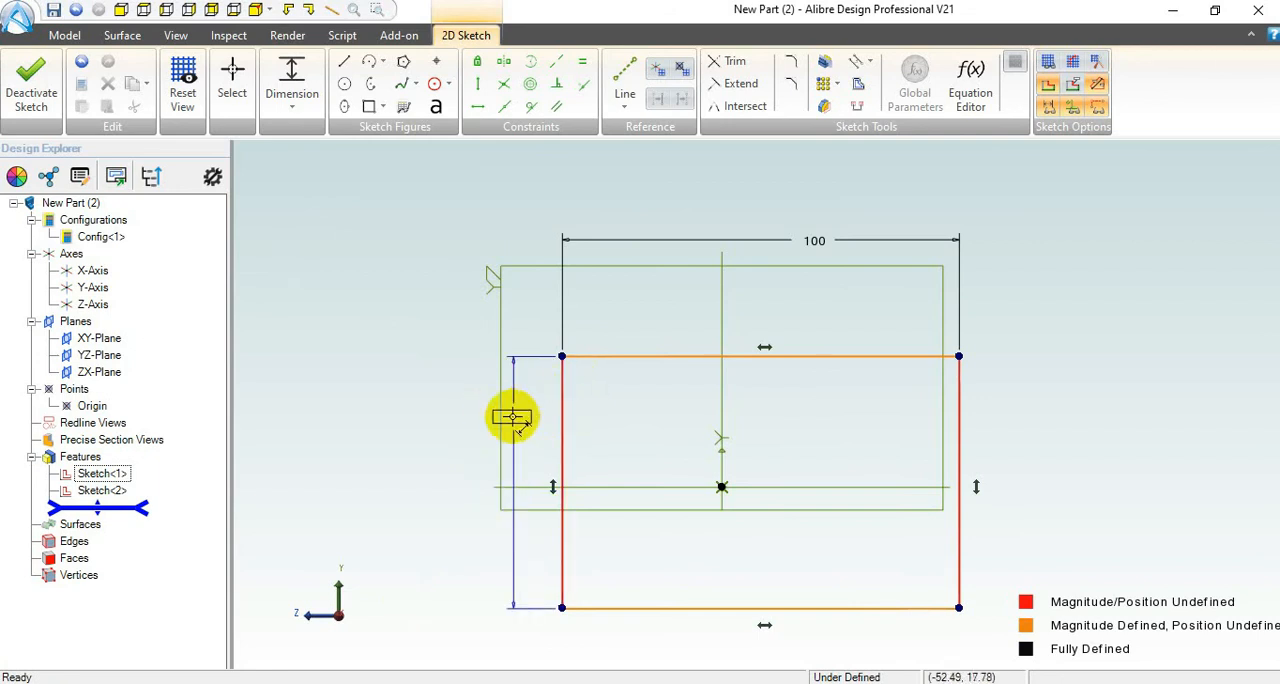
{"action": "left_click", "coordinate": [425, 419]}
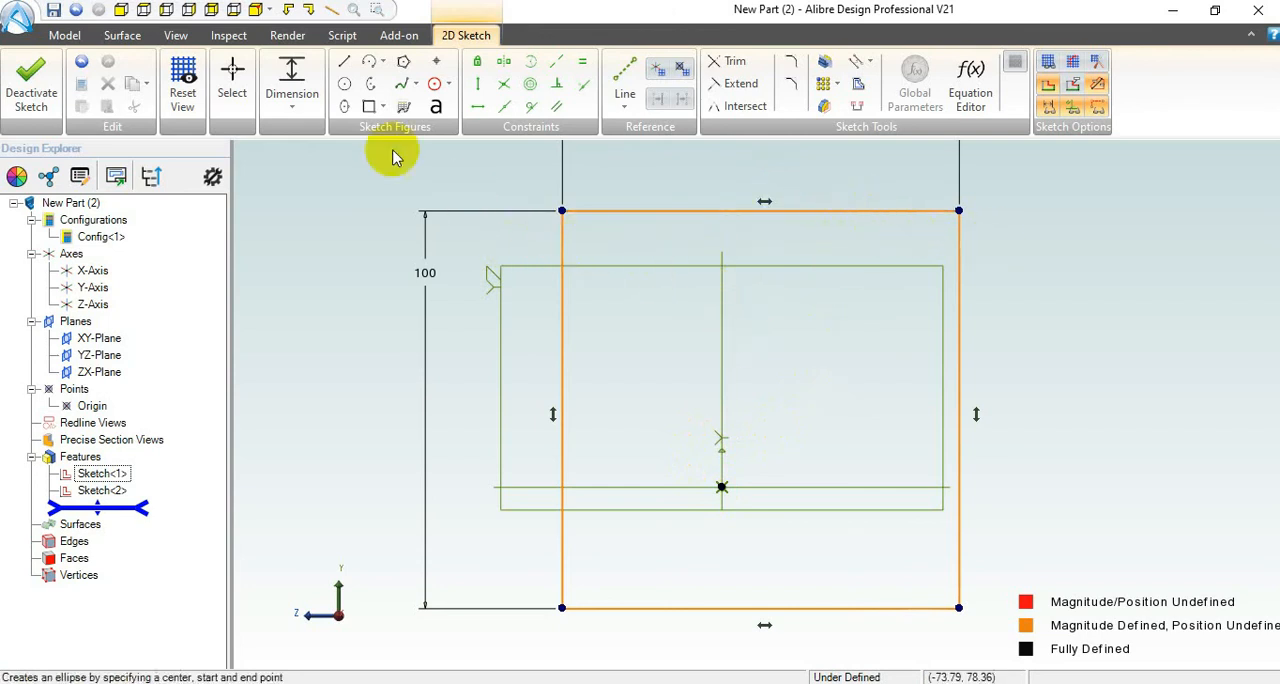
{"action": "left_click", "coordinate": [505, 63]}
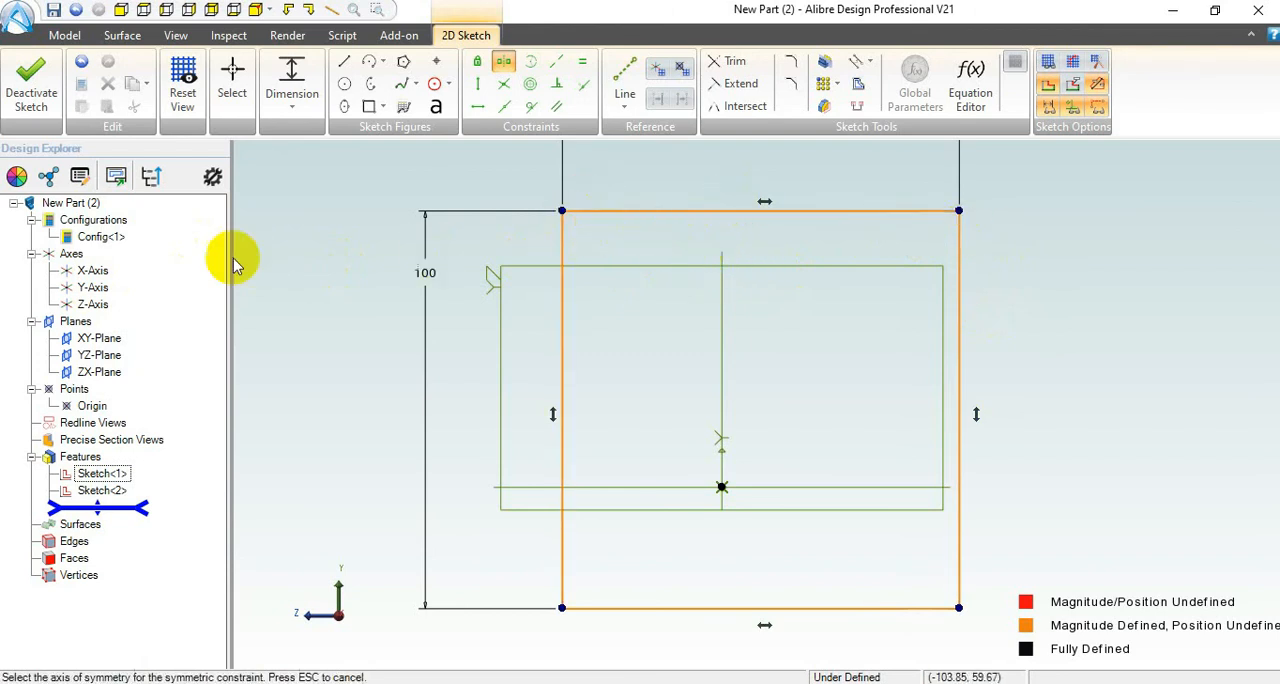
{"action": "left_click", "coordinate": [958, 234]}
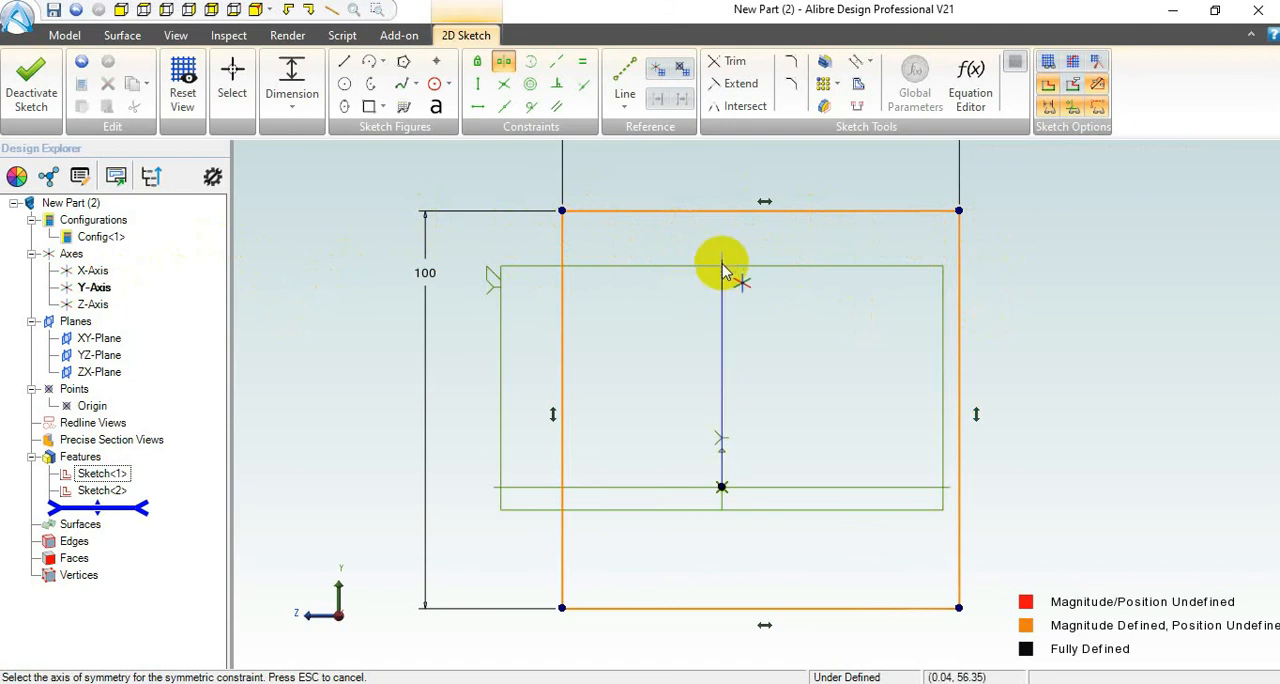
{"action": "left_click", "coordinate": [723, 268]}
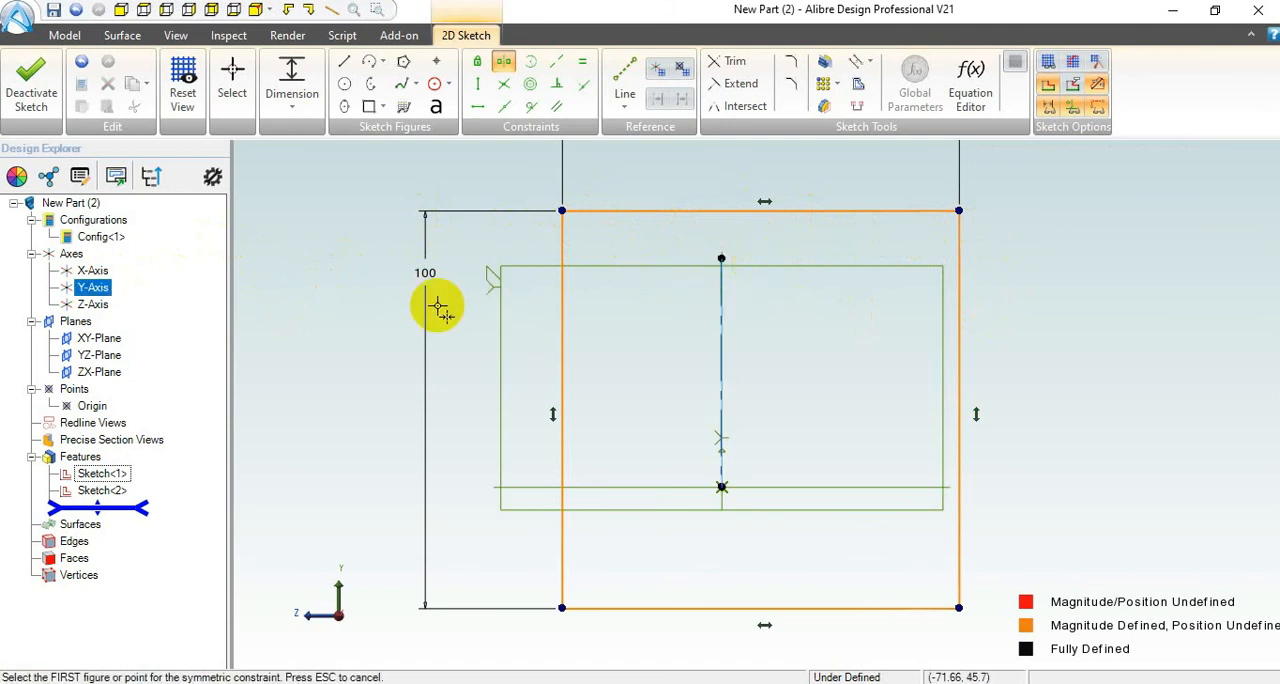
{"action": "left_click", "coordinate": [327, 311]}
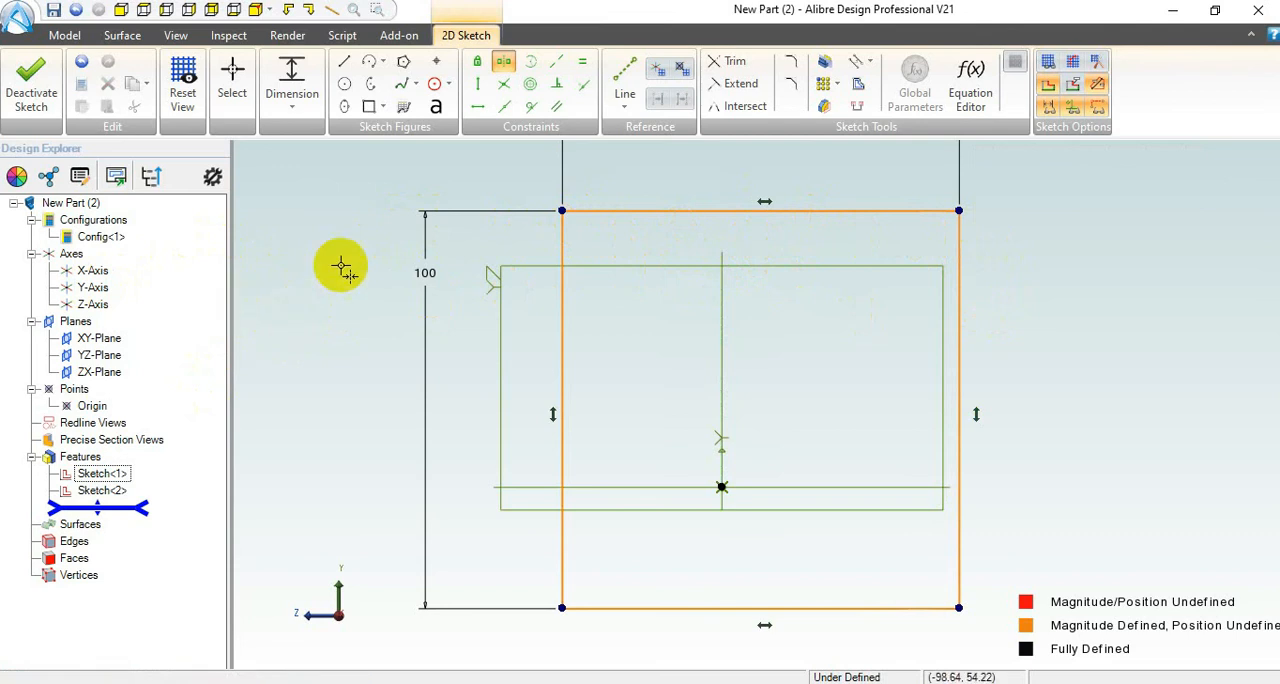
Step: Make the rectangle's left and right sides symmetric about the Y-Axis and test its freedom by moving the upper-left corner down
{"action": "left_click", "coordinate": [530, 106]}
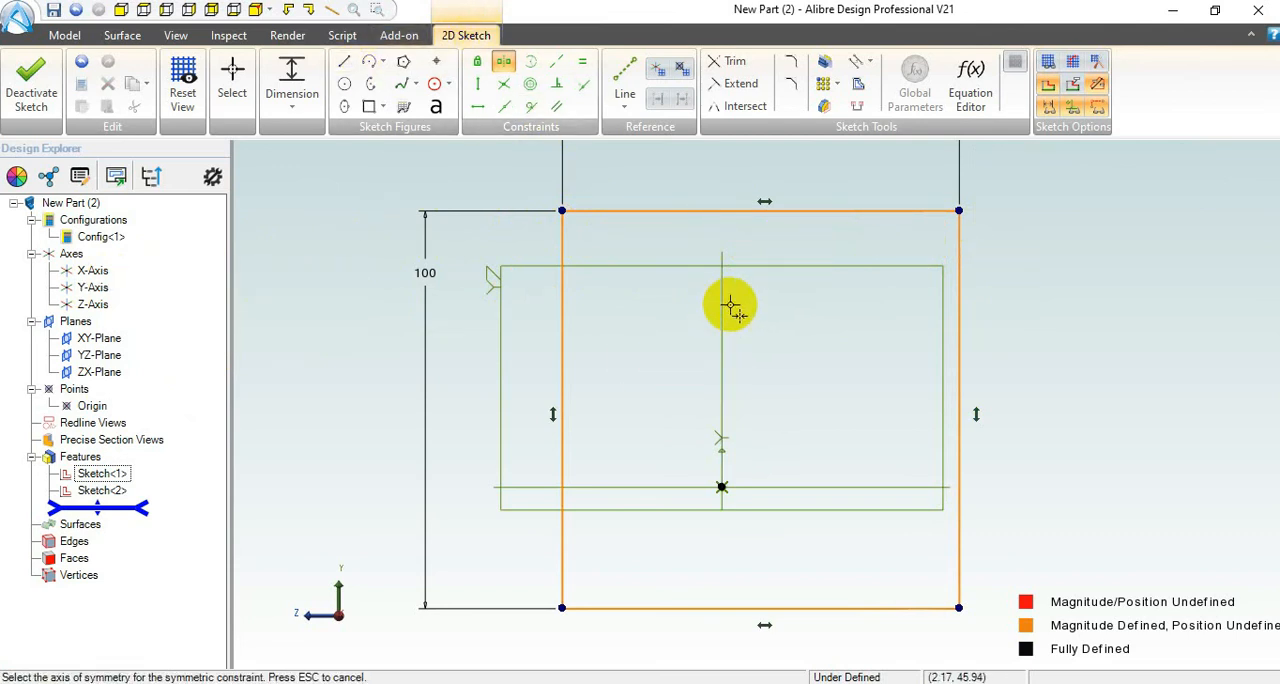
{"action": "left_click", "coordinate": [722, 310]}
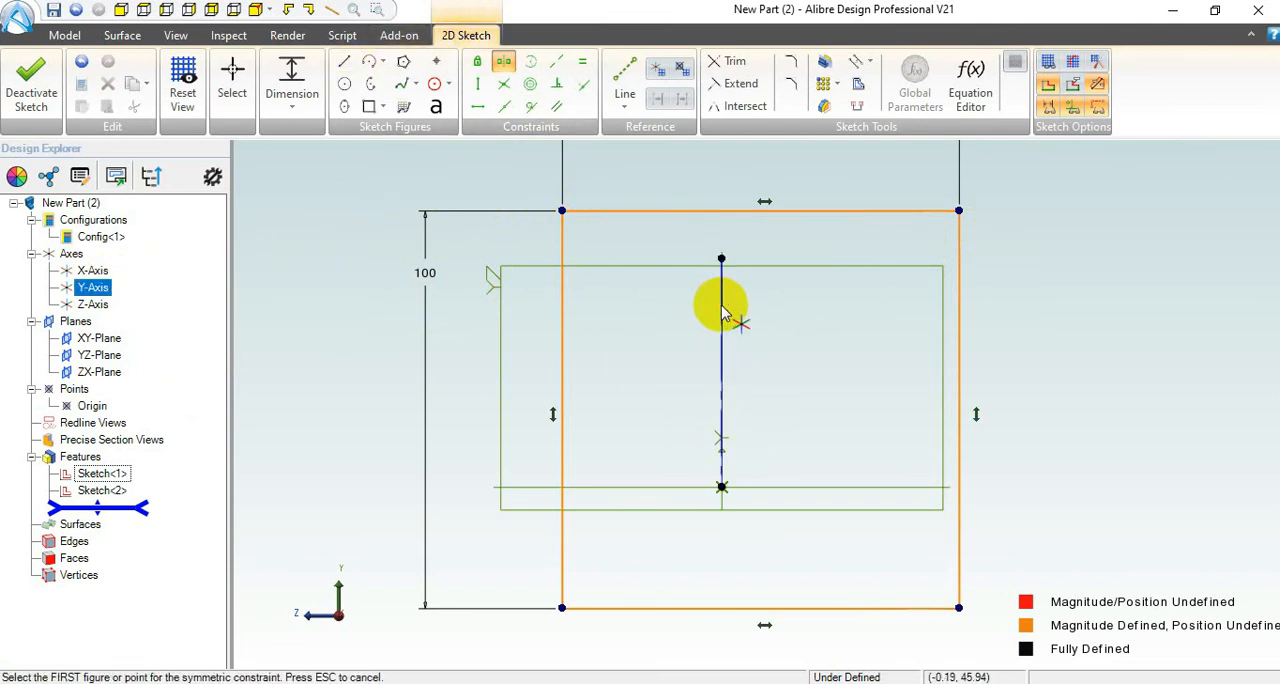
{"action": "left_click", "coordinate": [562, 243]}
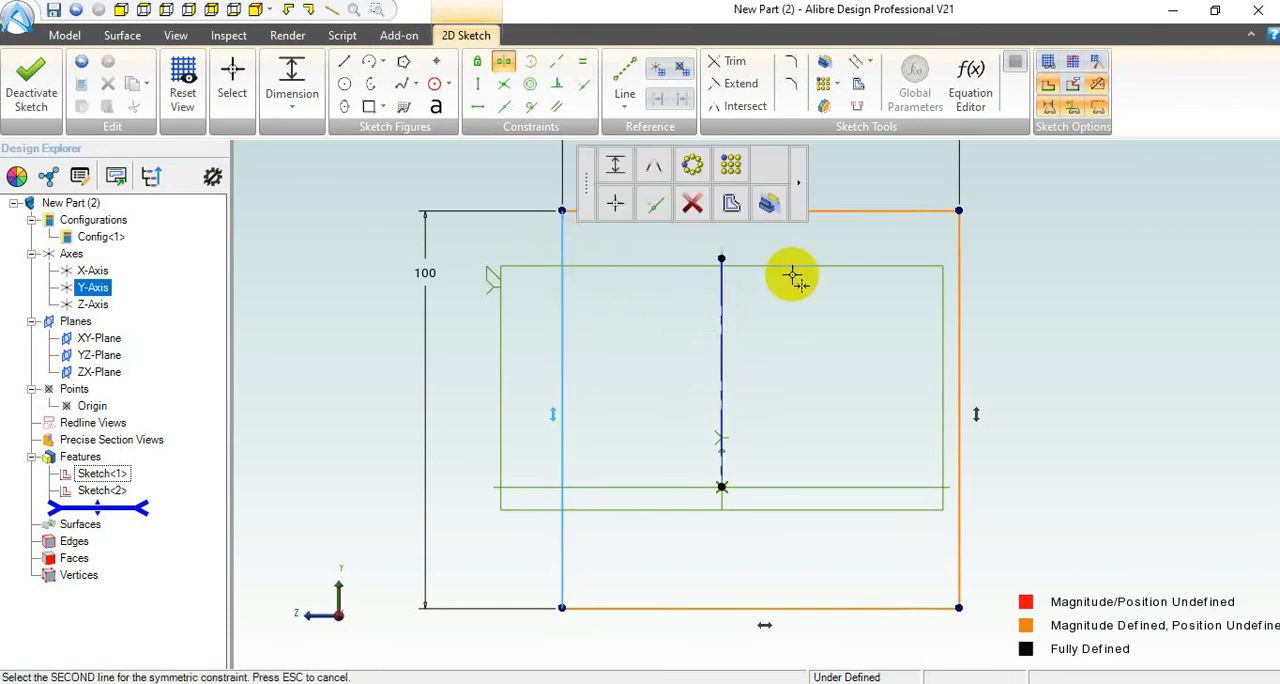
{"action": "left_click", "coordinate": [958, 247]}
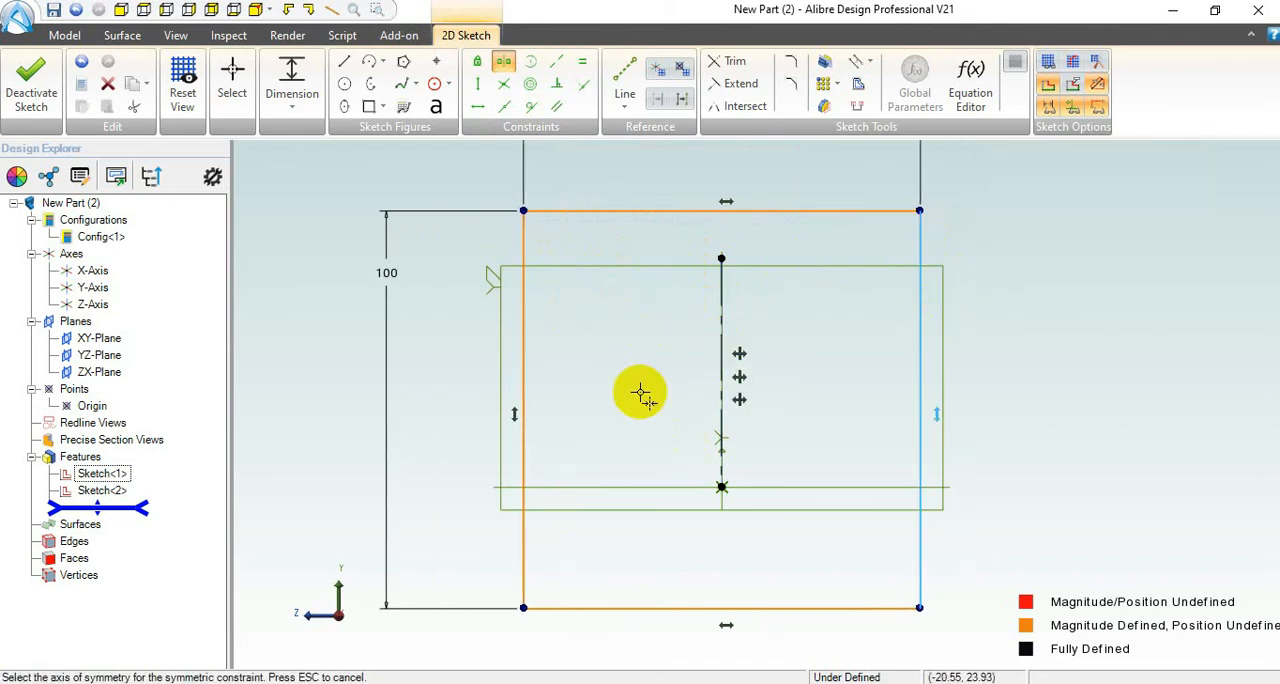
{"action": "left_click", "coordinate": [234, 80]}
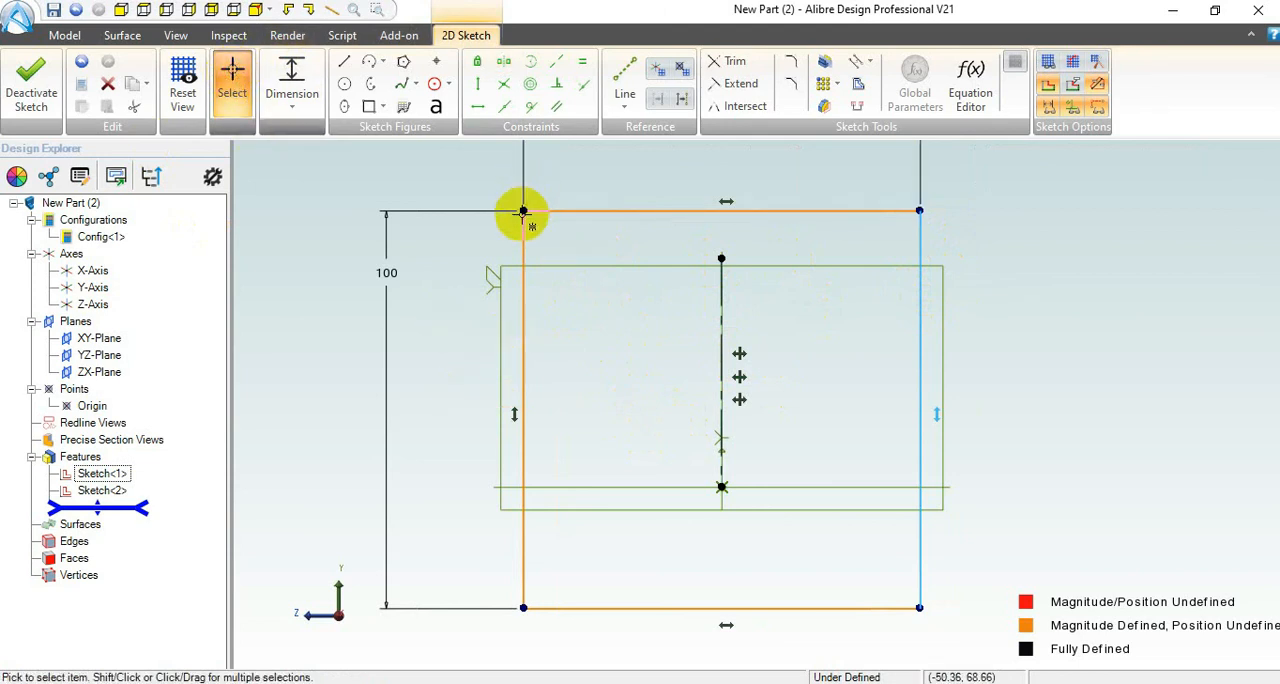
{"action": "left_click_drag", "start_coordinate": [523, 210], "coordinate": [514, 241]}
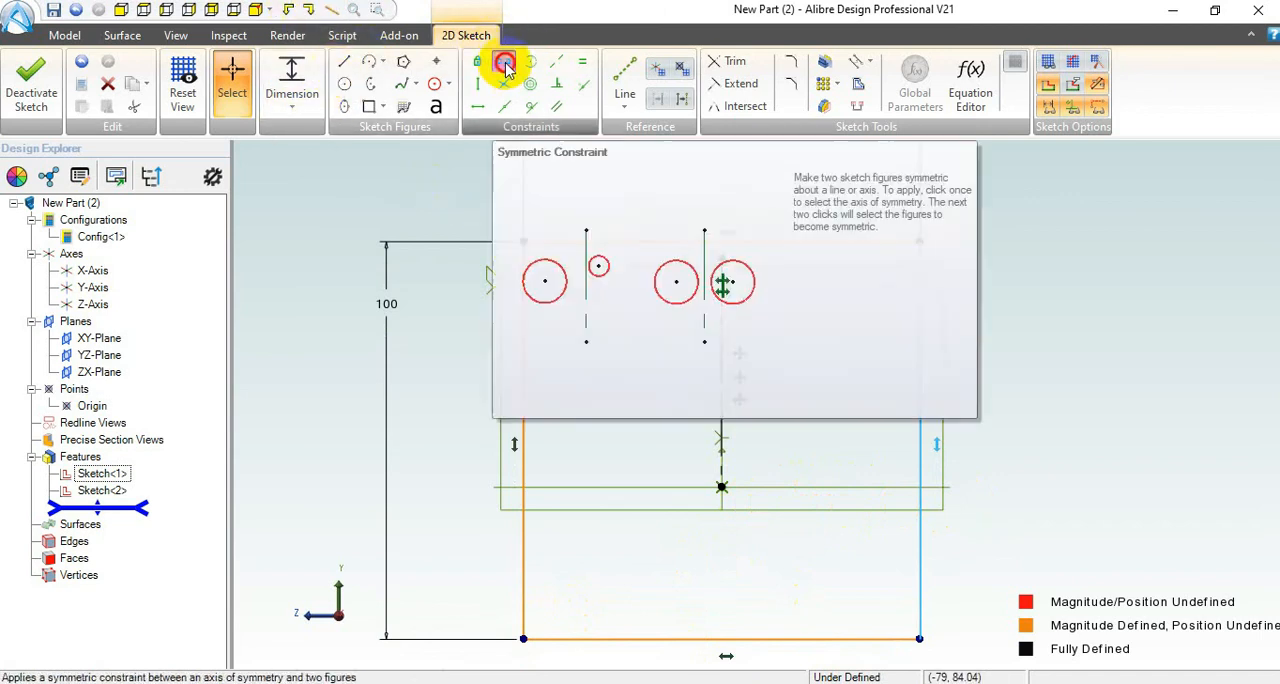
Step: Try to apply the symmetric constraint by picking the rectangle's bottom and top edges before the Z-Axis
{"action": "left_click", "coordinate": [504, 65]}
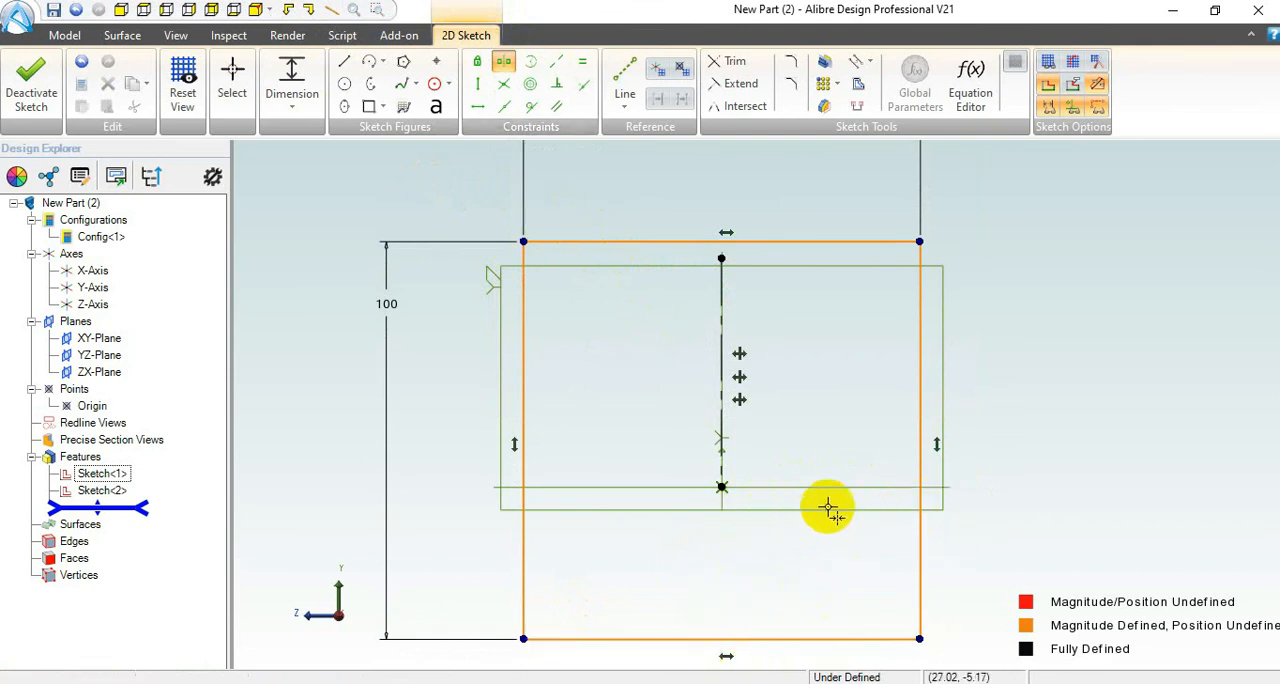
{"action": "left_click", "coordinate": [820, 638]}
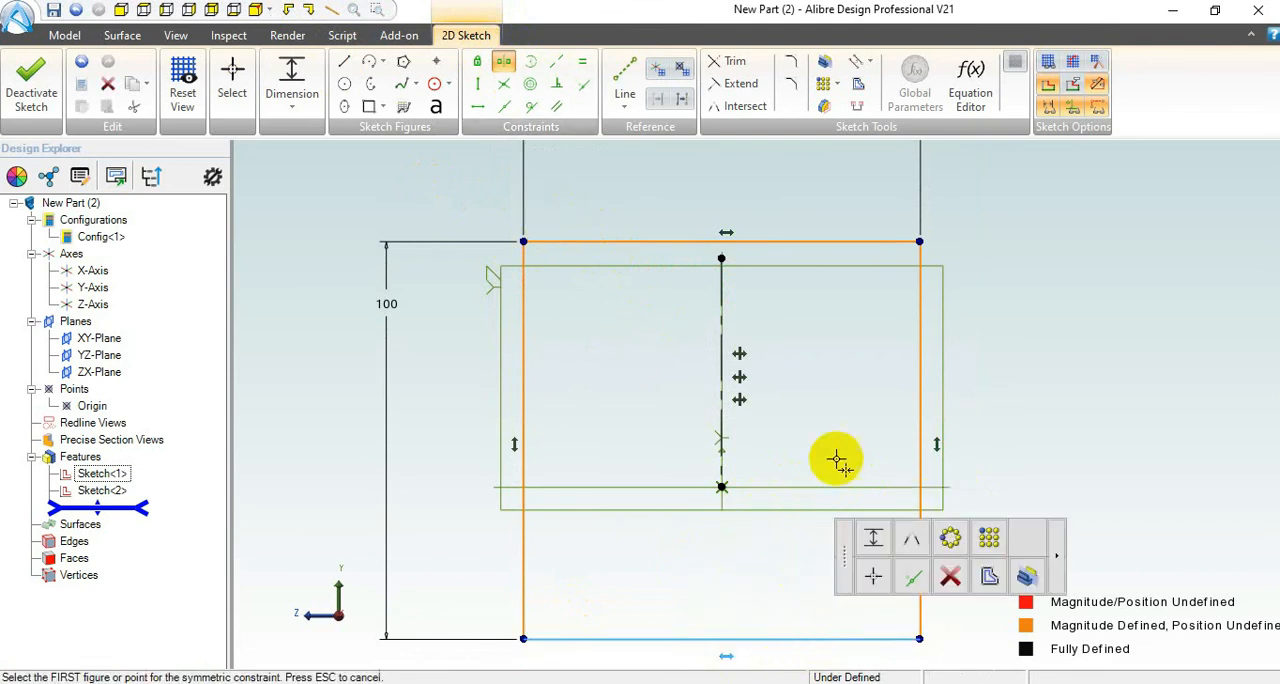
{"action": "left_click", "coordinate": [880, 242]}
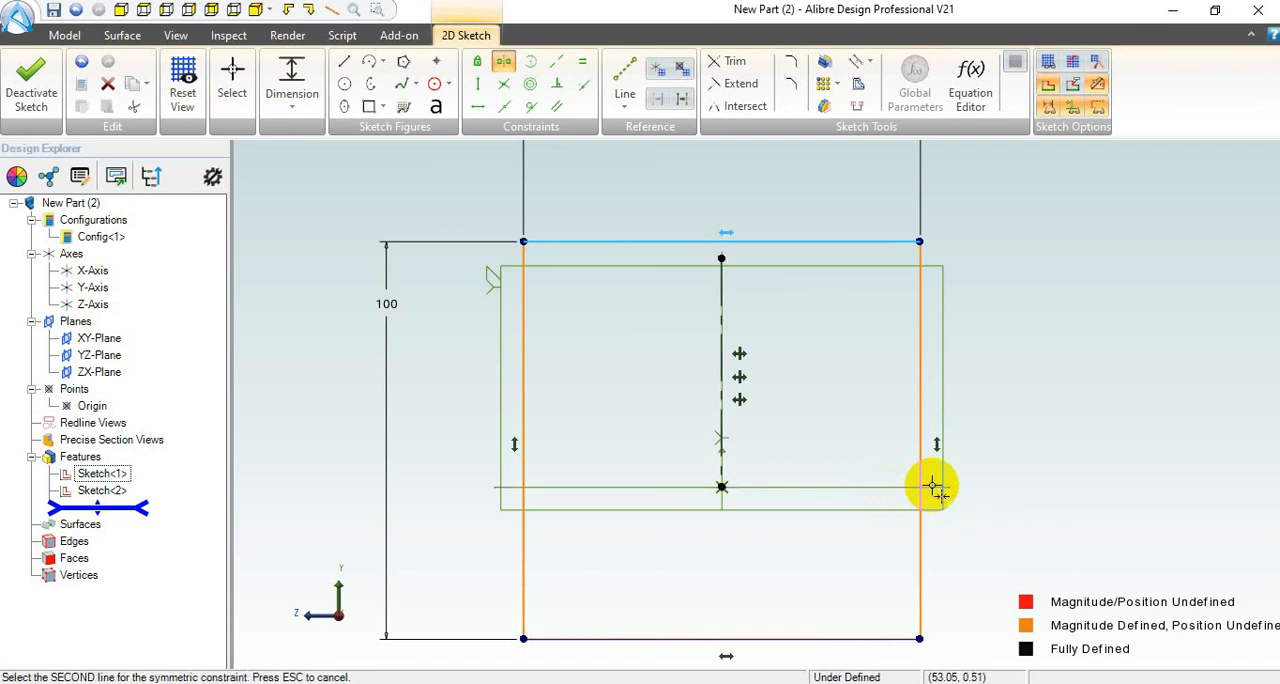
{"action": "left_click", "coordinate": [930, 491]}
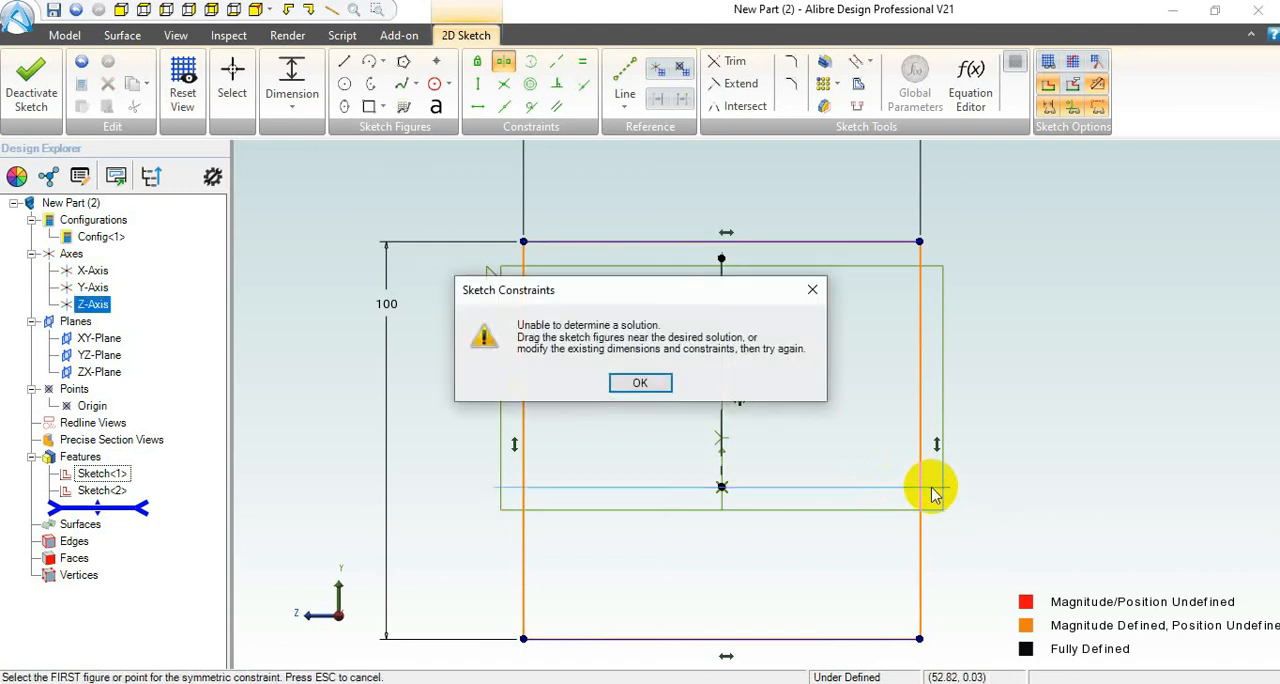
{"action": "left_click", "coordinate": [640, 384]}
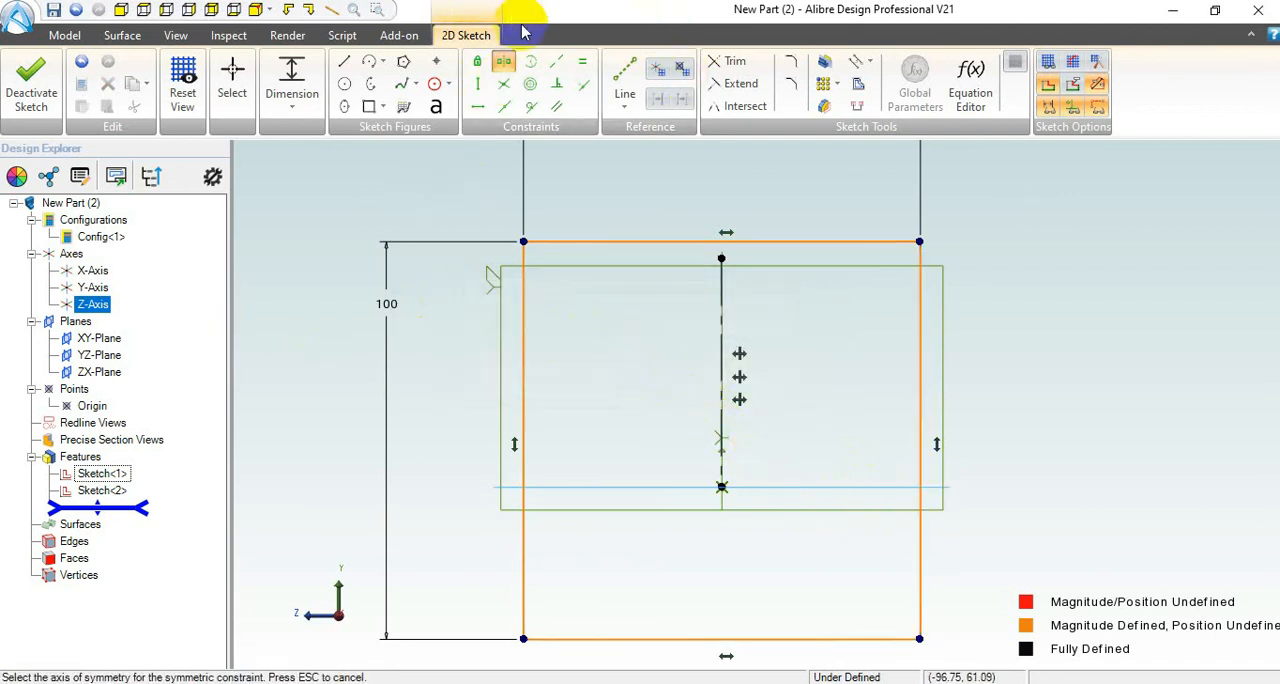
Step: Make the rectangle's top and bottom edges symmetric about the Z-Axis and test whether its upper-left corner still moves
{"action": "left_click", "coordinate": [497, 63]}
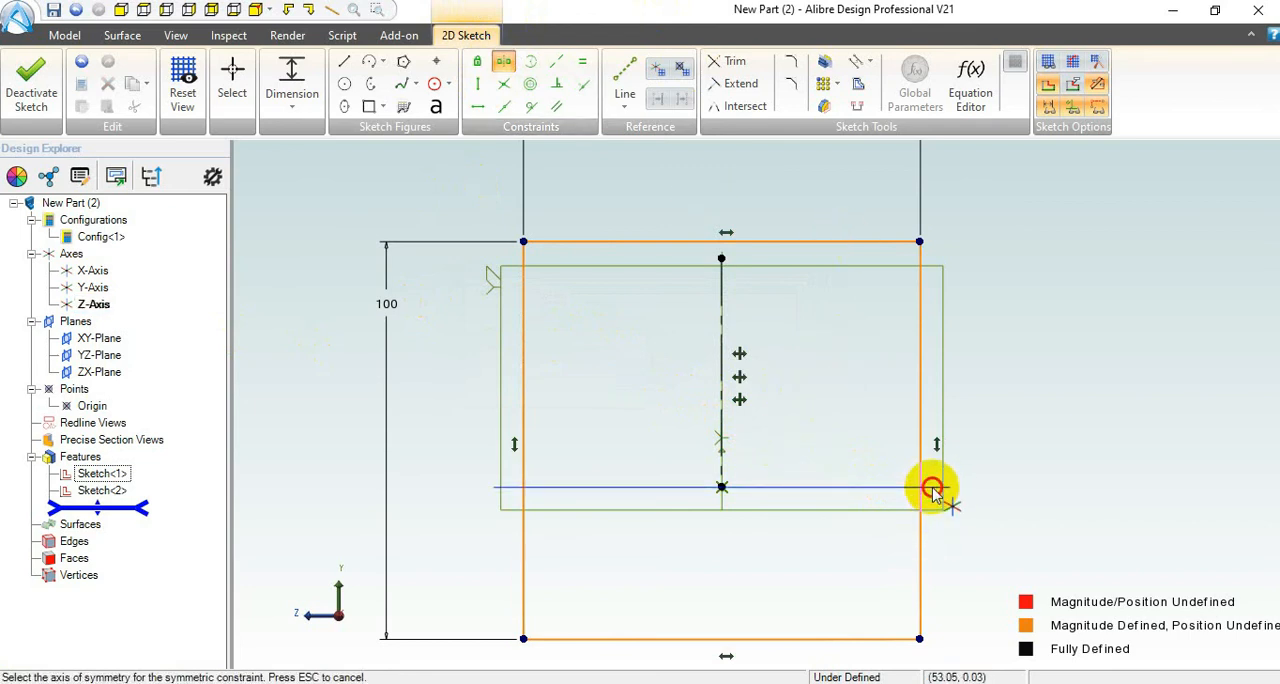
{"action": "left_click", "coordinate": [931, 489]}
{"action": "left_click", "coordinate": [868, 240]}
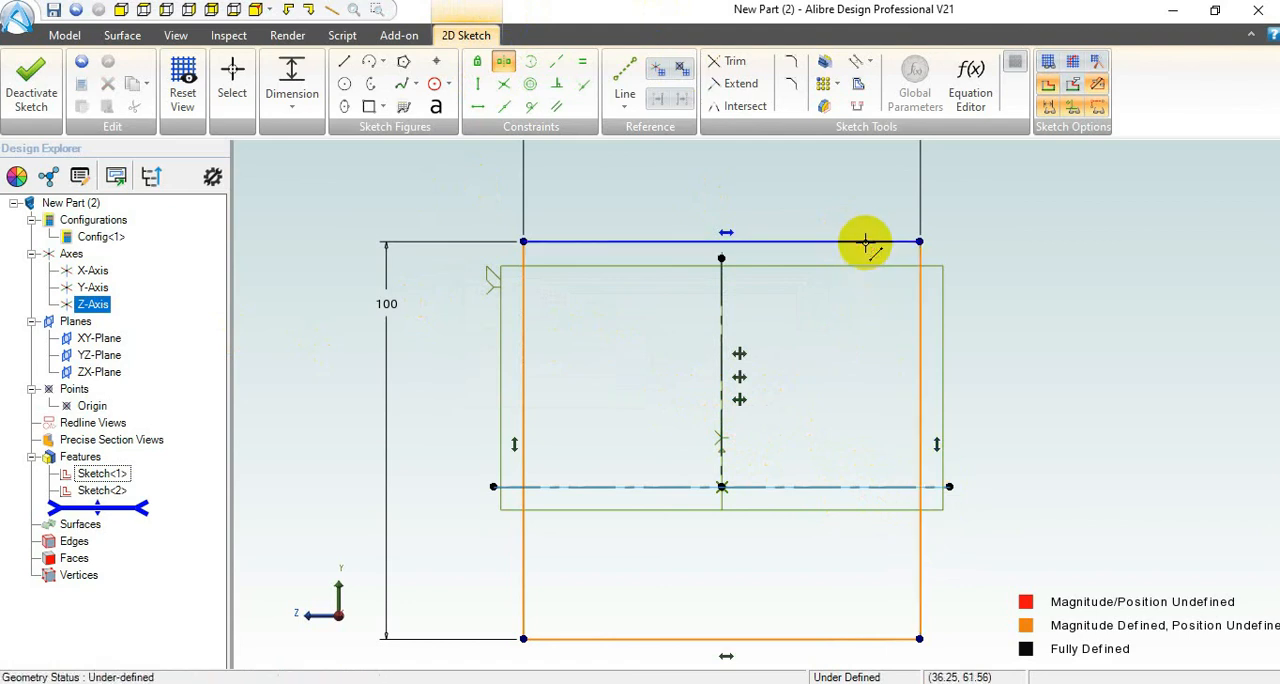
{"action": "left_click", "coordinate": [817, 638]}
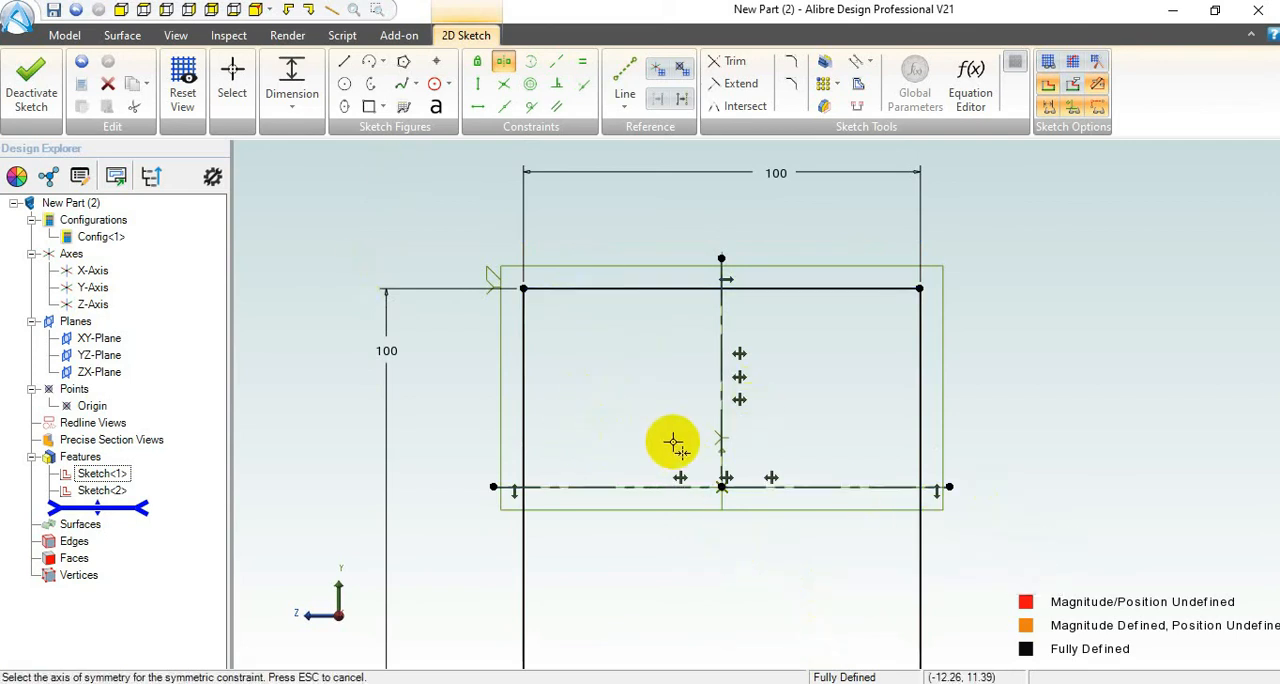
{"action": "scroll", "coordinate": [671, 443], "scroll_direction": "down", "scroll_amount": 2}
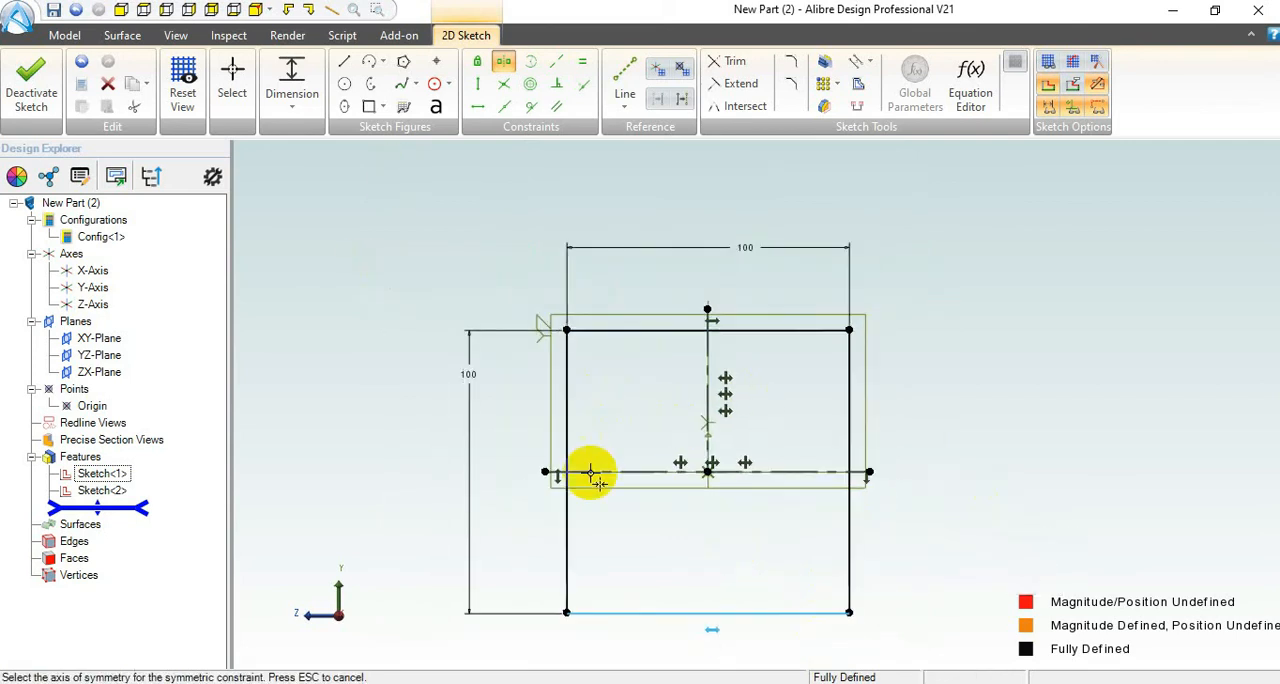
{"action": "left_click", "coordinate": [232, 78]}
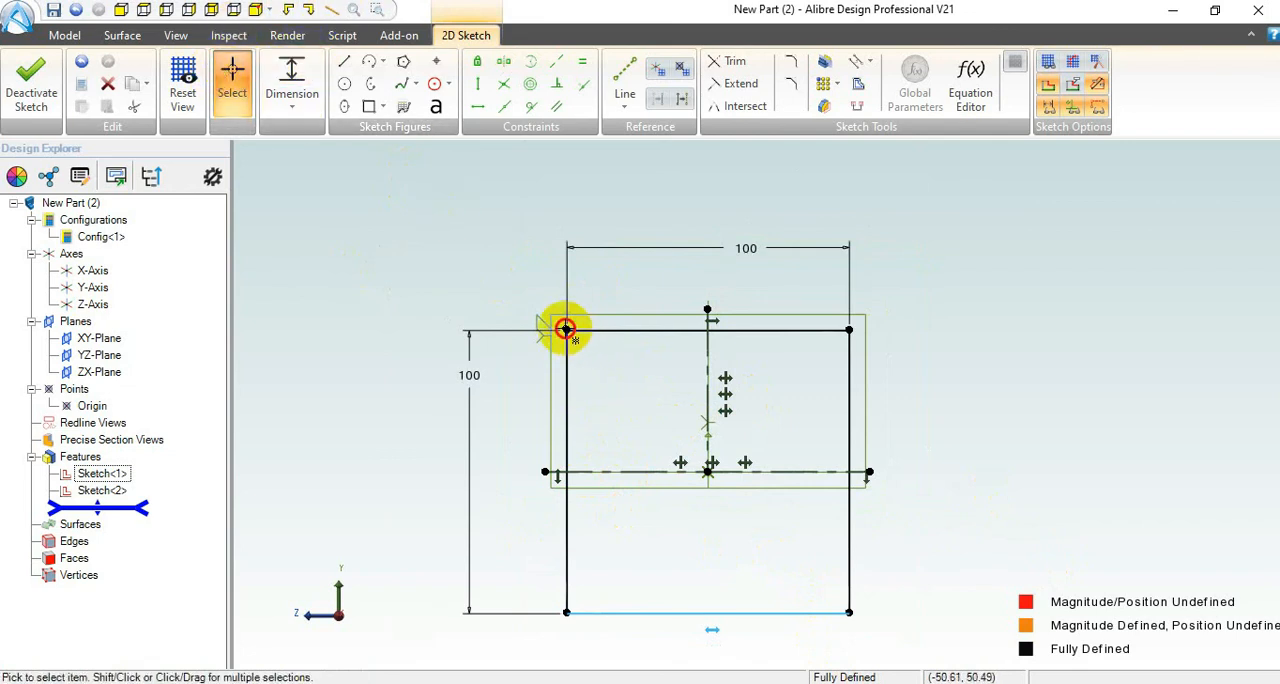
{"action": "left_click", "coordinate": [566, 329]}
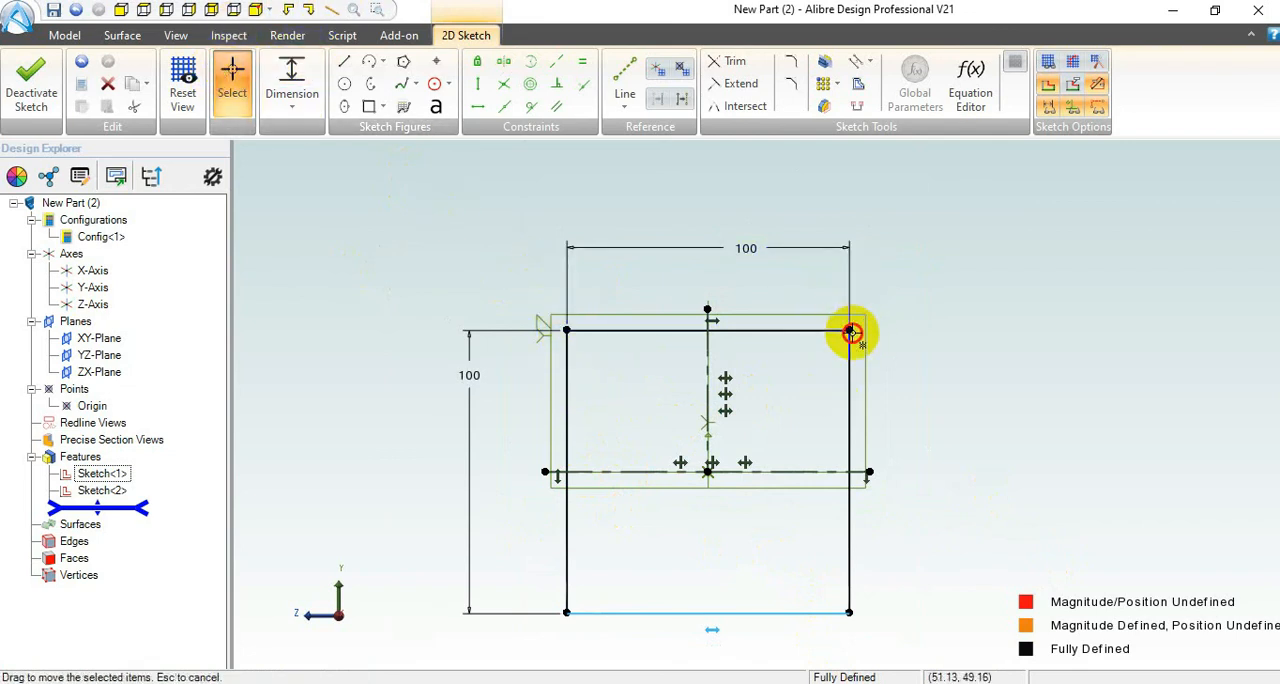
Step: Exit the rectangle sketch and show all three sketches in an isometric view
{"action": "left_click", "coordinate": [31, 85]}
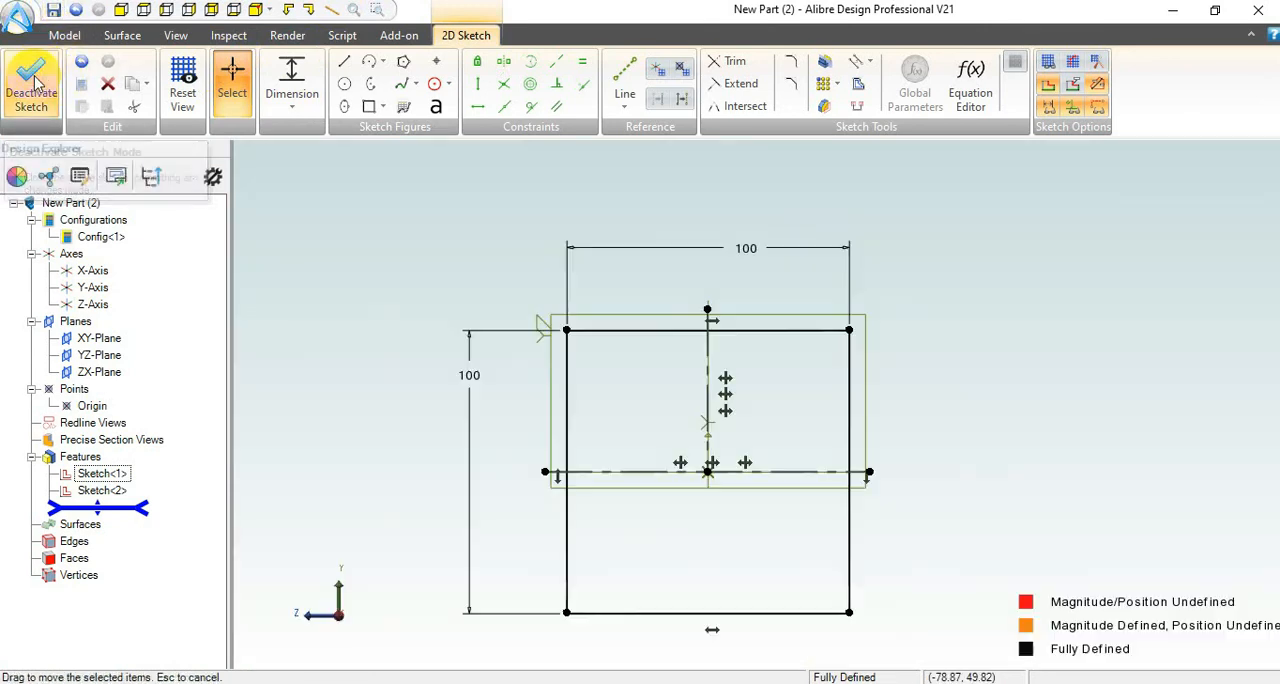
{"action": "left_click", "coordinate": [255, 10]}
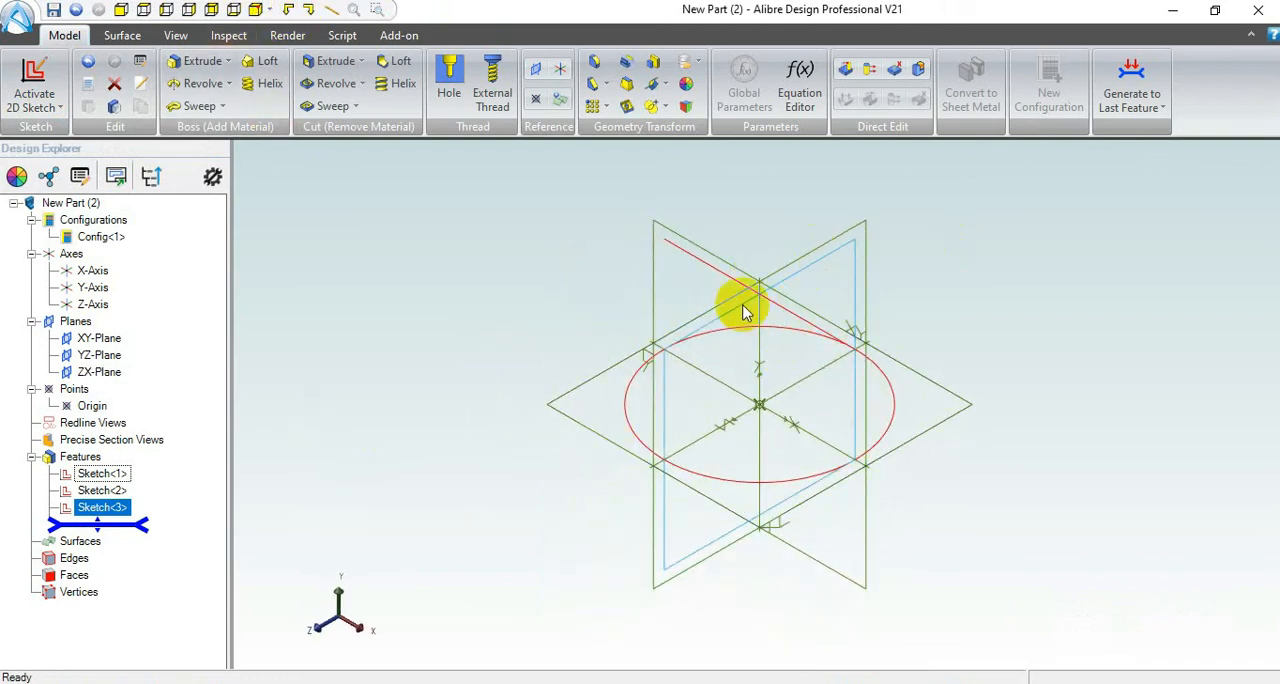
{"action": "left_click", "coordinate": [664, 231]}
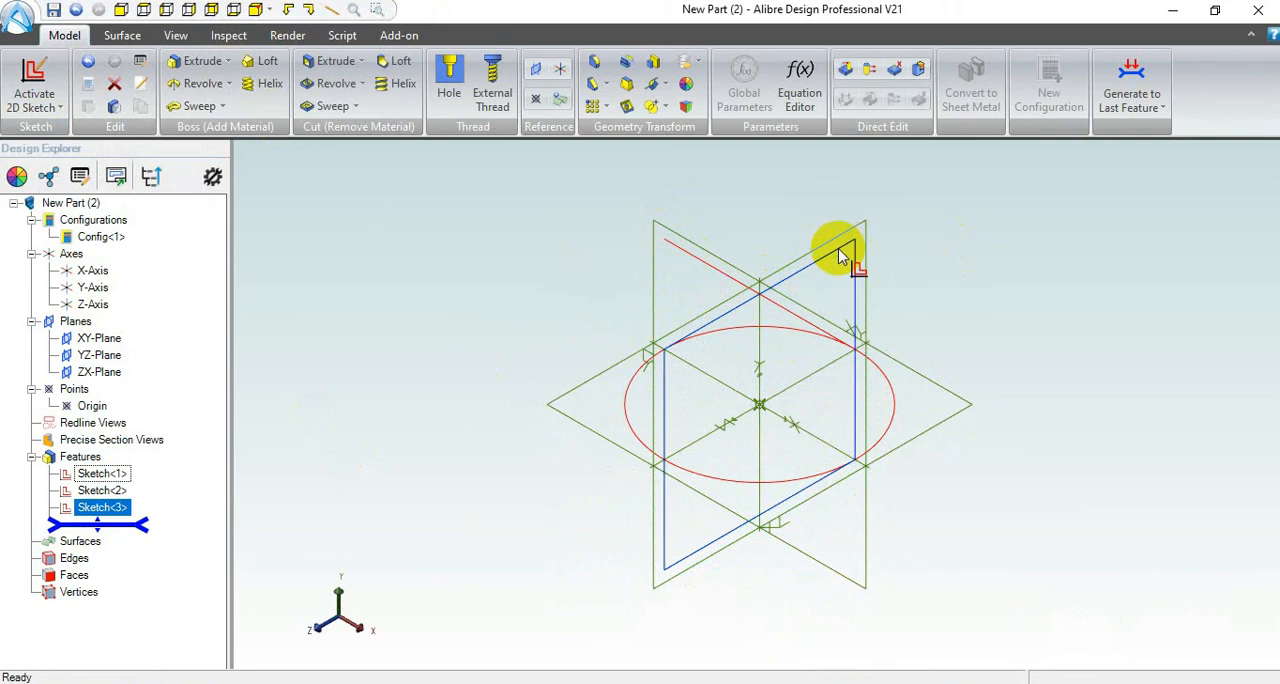
{"action": "left_click", "coordinate": [945, 398]}
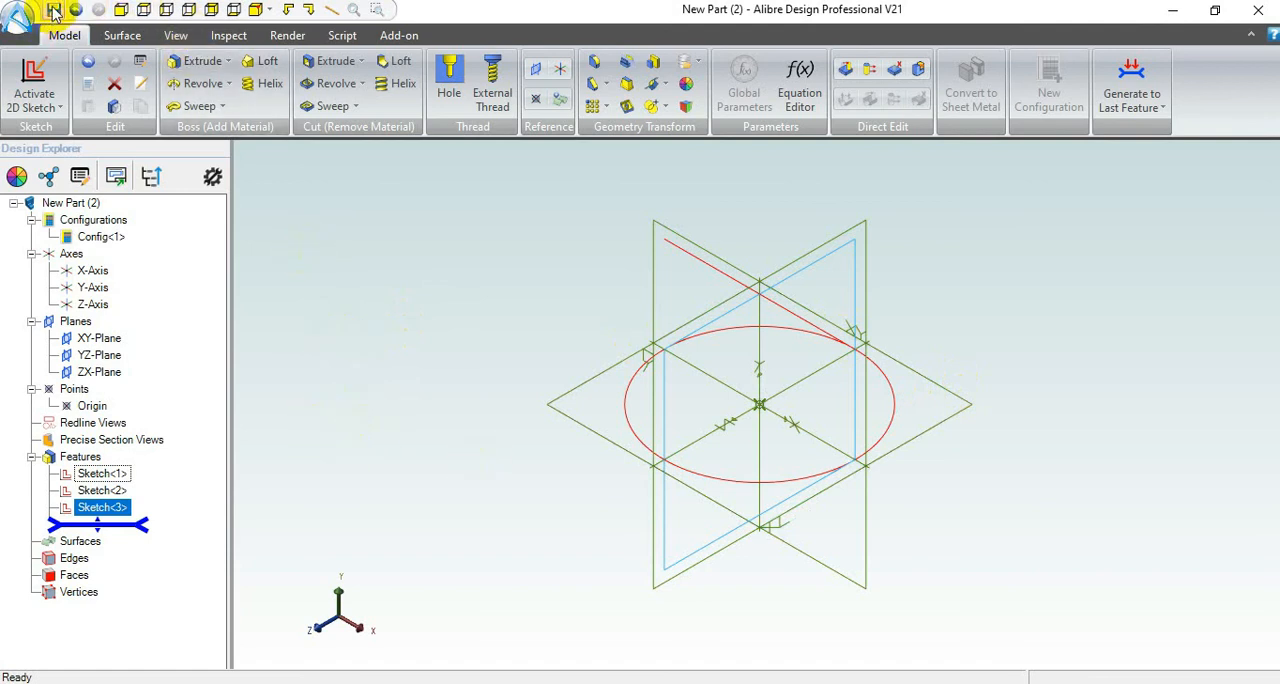
Step: Bring up the save options for the new part and cancel without saving
{"action": "left_click", "coordinate": [54, 11]}
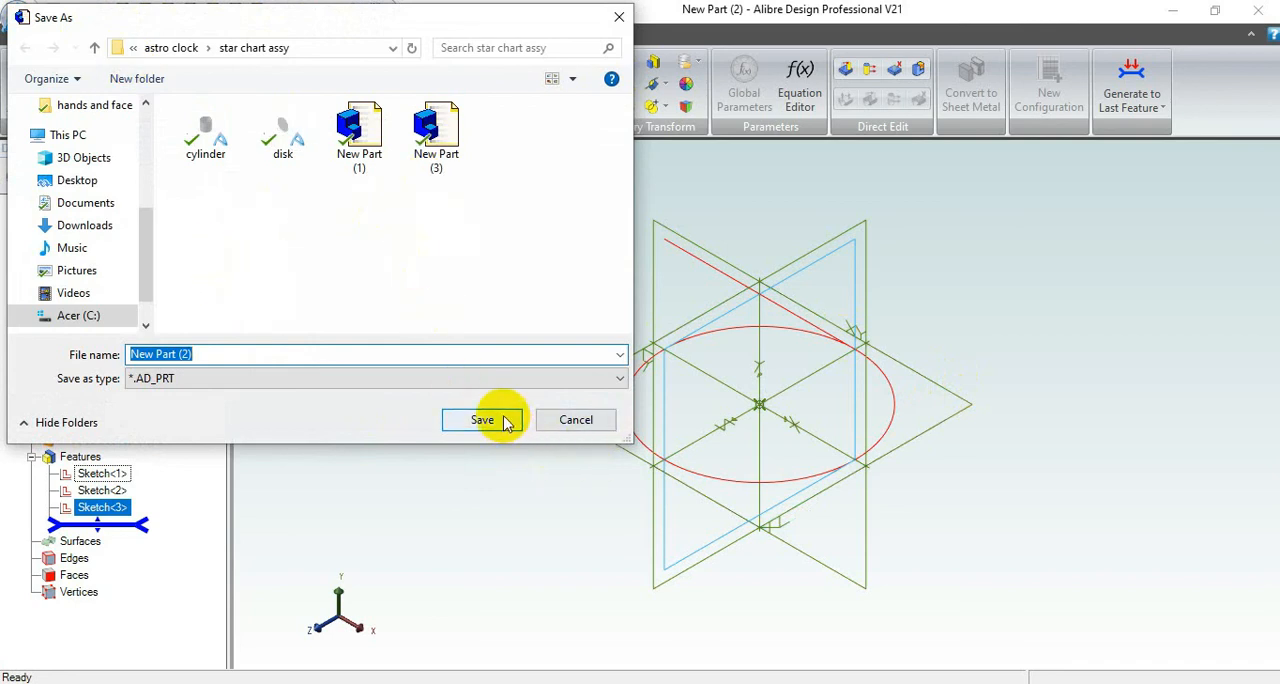
{"action": "left_click", "coordinate": [577, 425]}
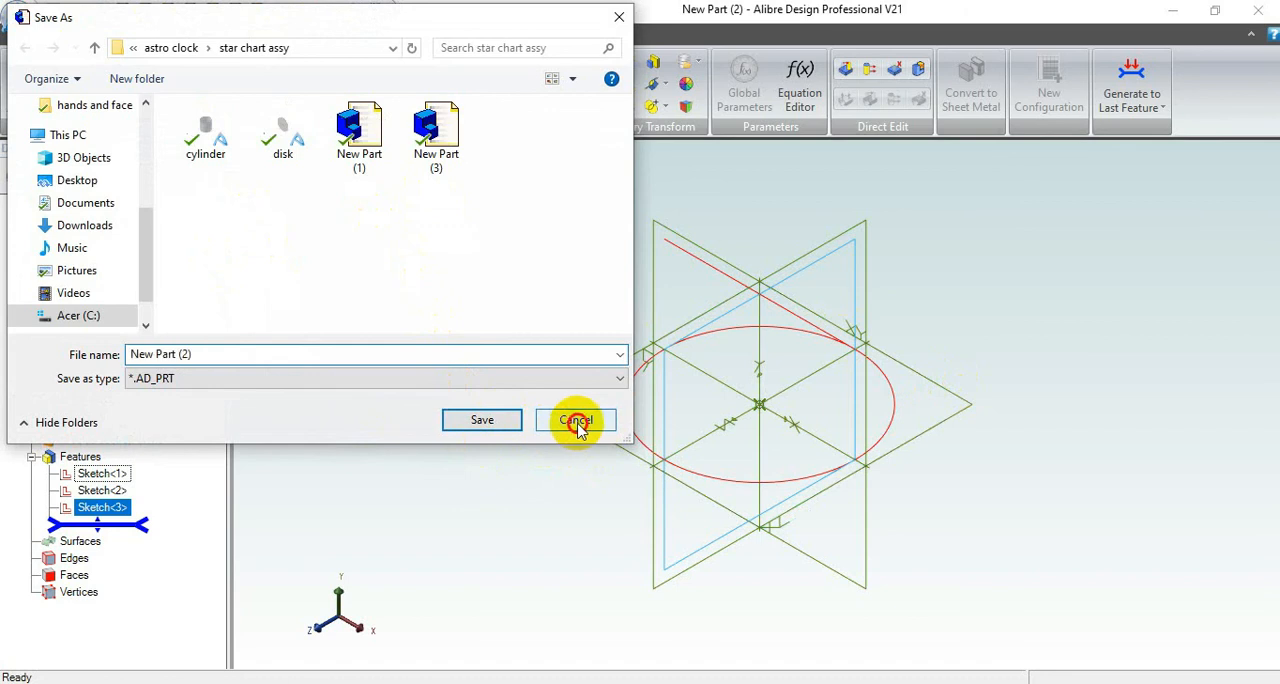